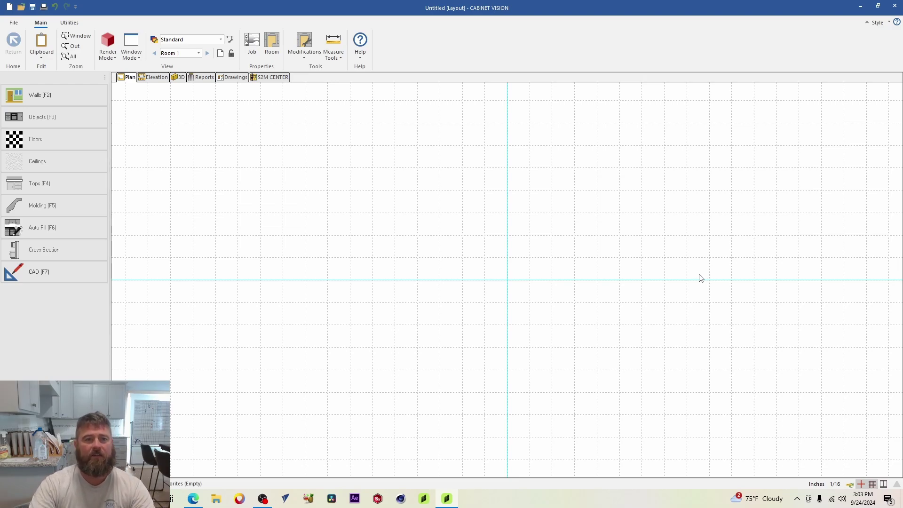
Draw a 100-inch wall in the Room 1 plan.
click(236, 78)
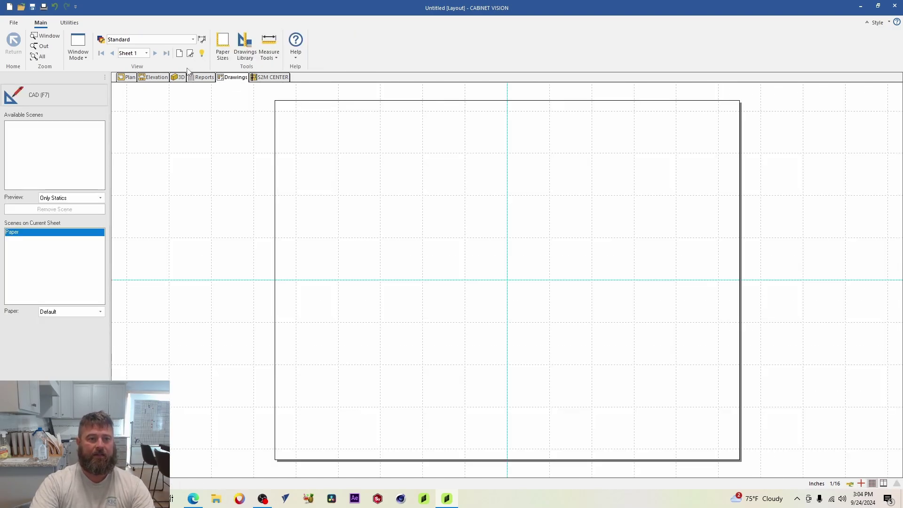
click(129, 79)
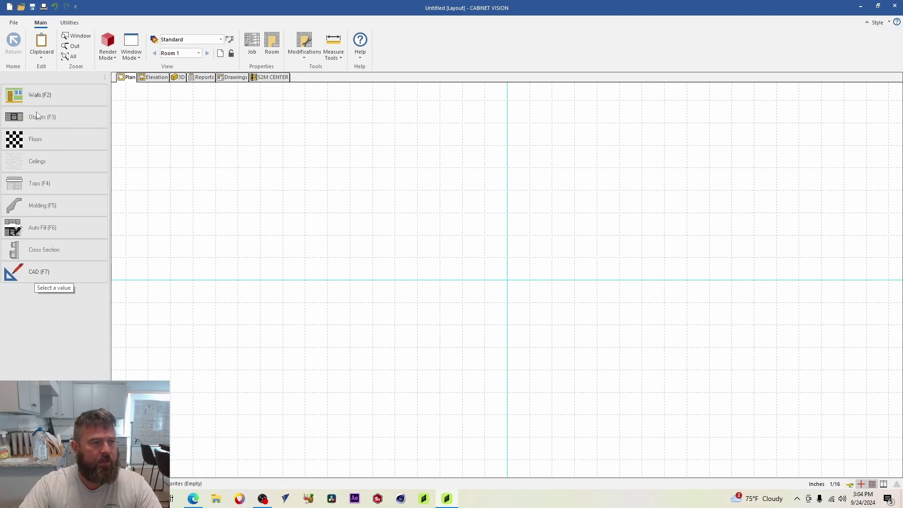
click(199, 53)
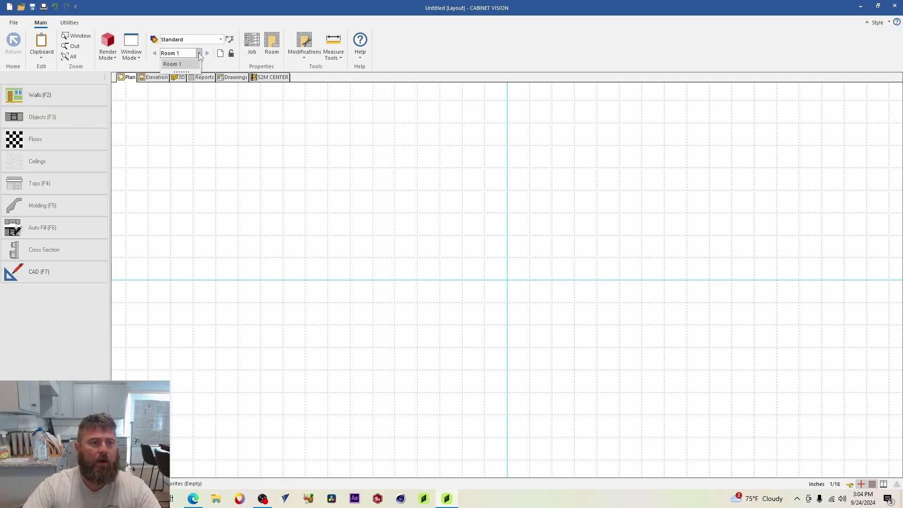
click(41, 96)
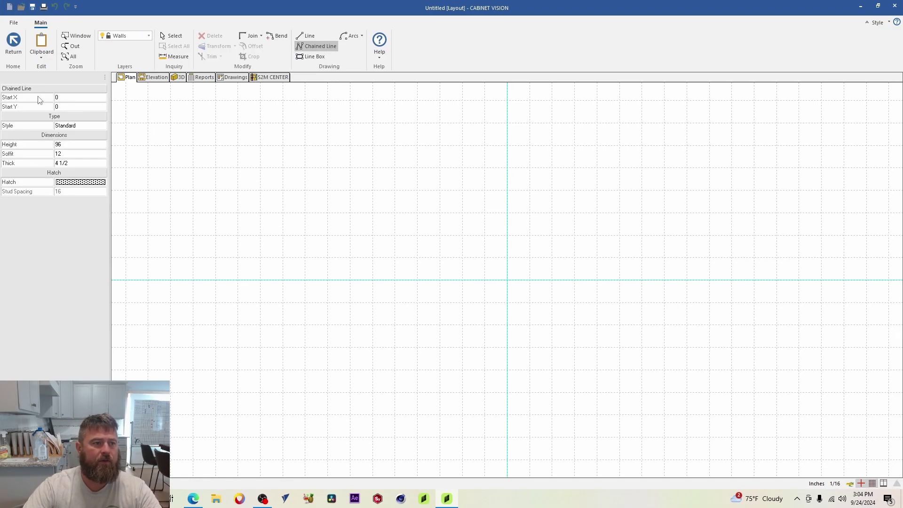
double_click(574, 253)
click(13, 44)
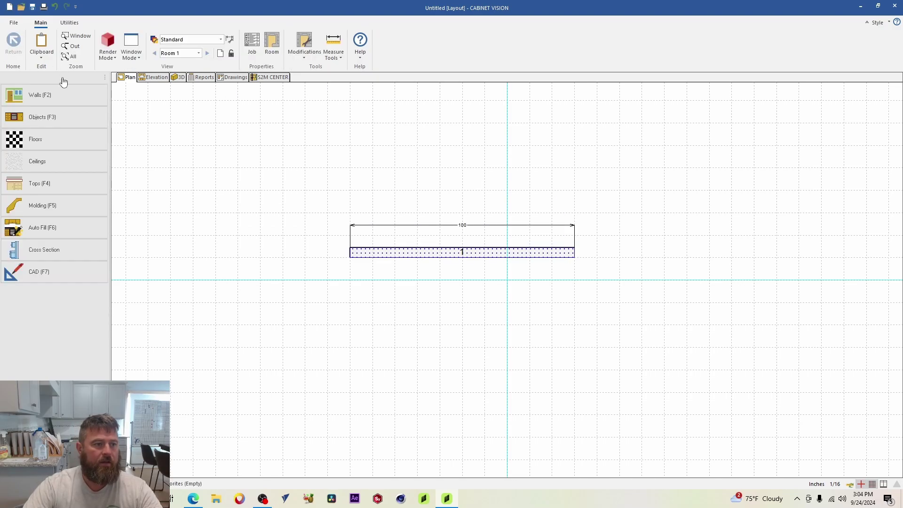
Place a B24 base cabinet from Library_Base at the wall's left end, then start a new room.
click(49, 119)
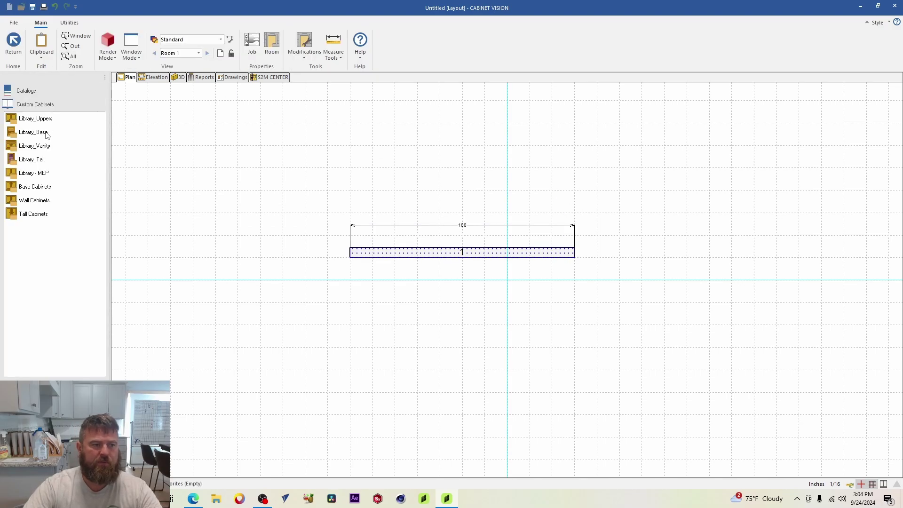
click(47, 133)
click(38, 134)
click(23, 323)
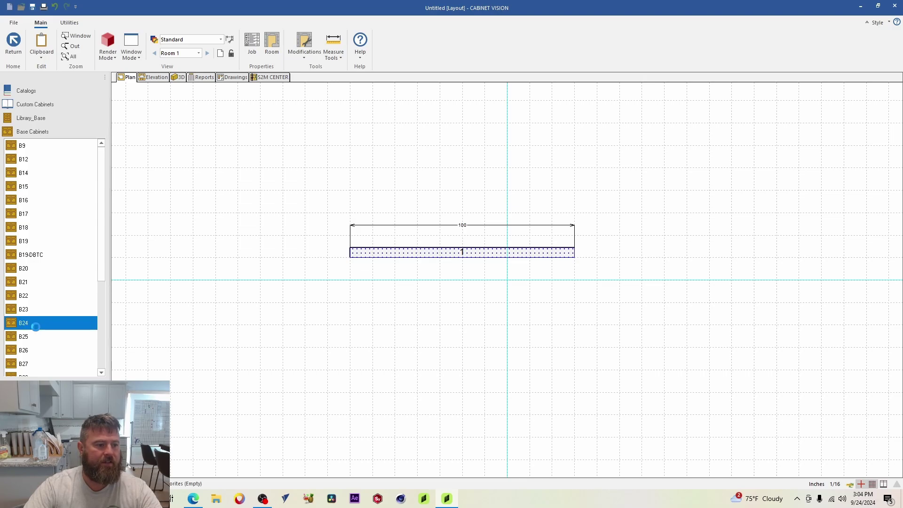
click(376, 265)
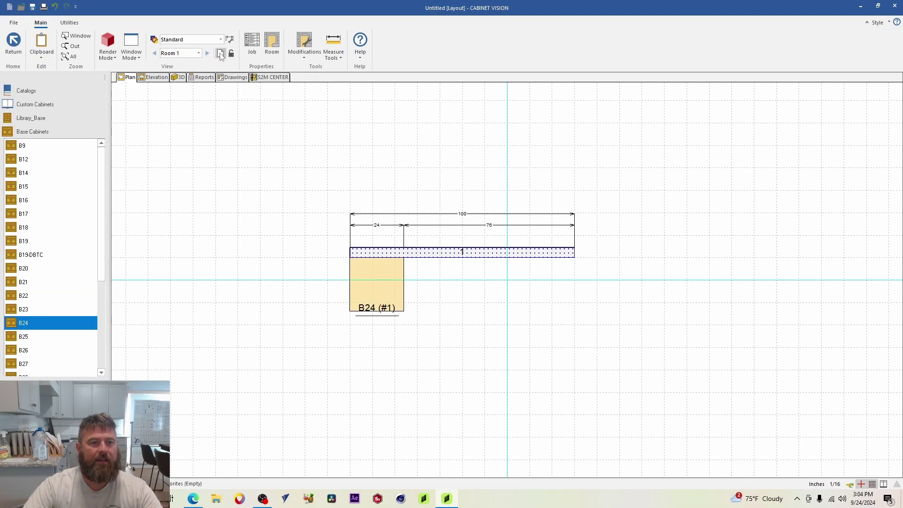
click(220, 53)
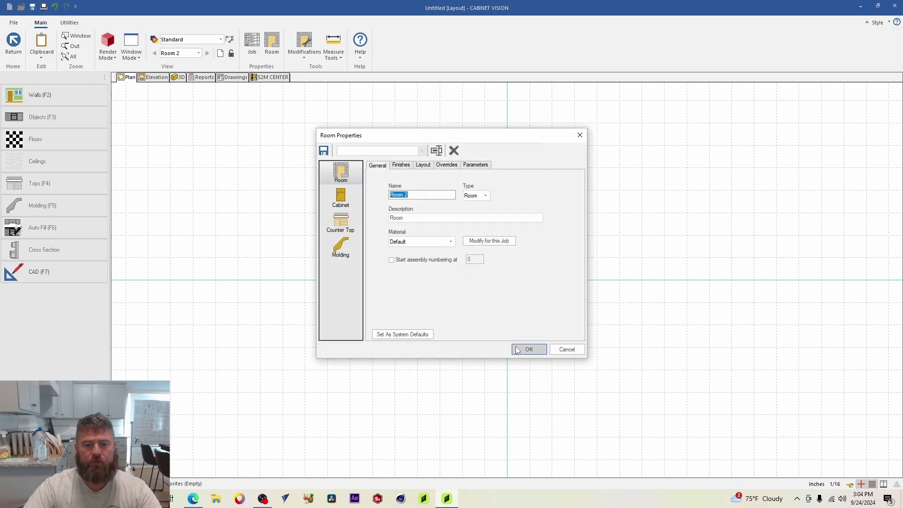
Accept the Room 2 settings and draw a 70-inch wall in it.
click(528, 349)
click(56, 96)
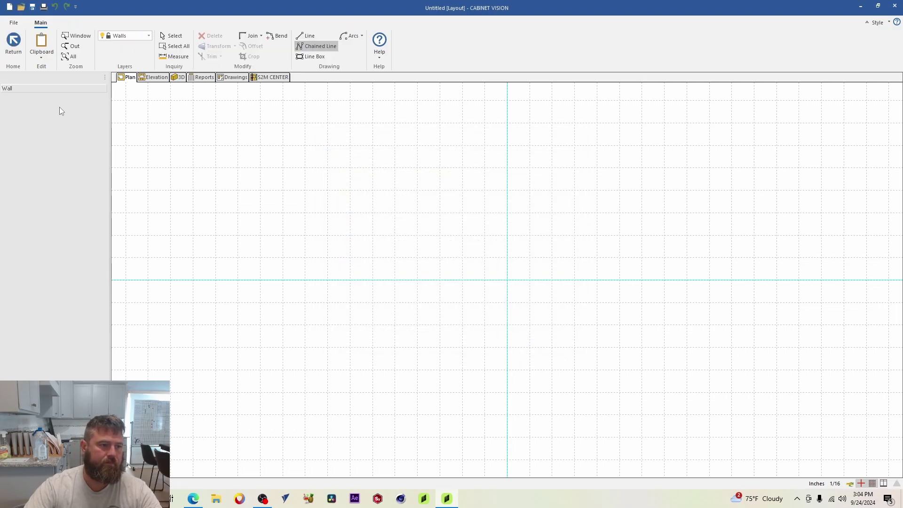
click(350, 252)
click(506, 252)
key(Escape)
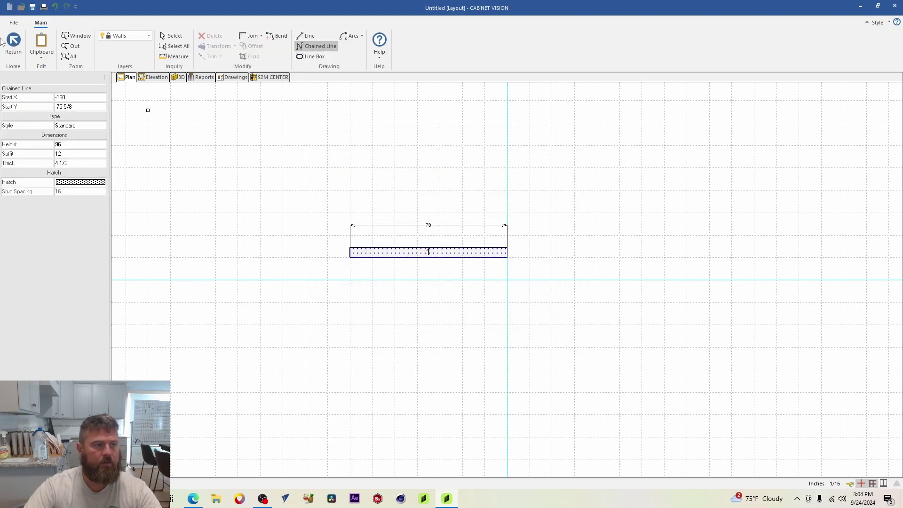
key(Escape)
Place a B22 base cabinet at the wall's left end, then switch back to Room 1.
click(50, 119)
click(50, 121)
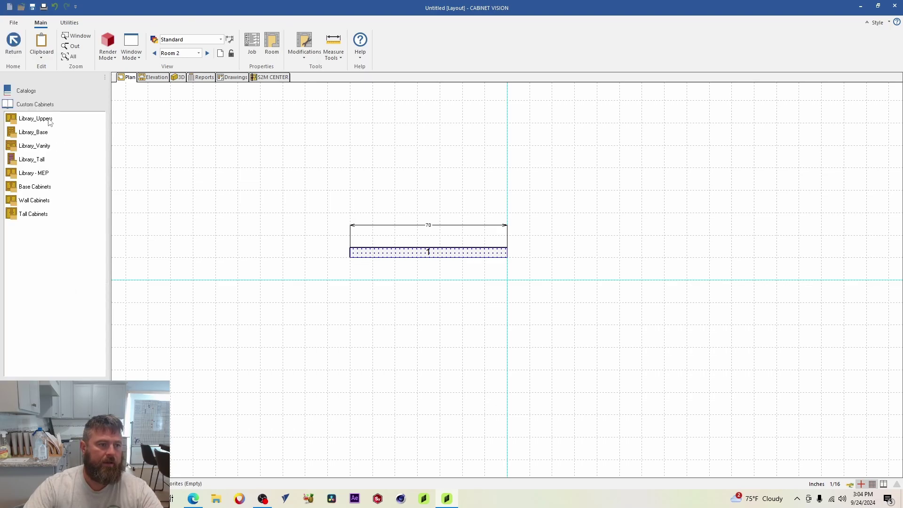
click(49, 132)
click(44, 134)
click(26, 295)
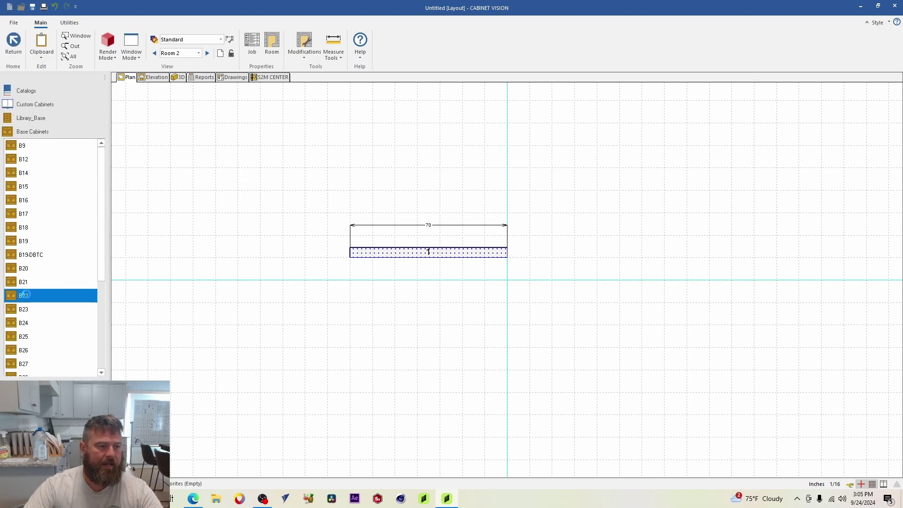
click(374, 252)
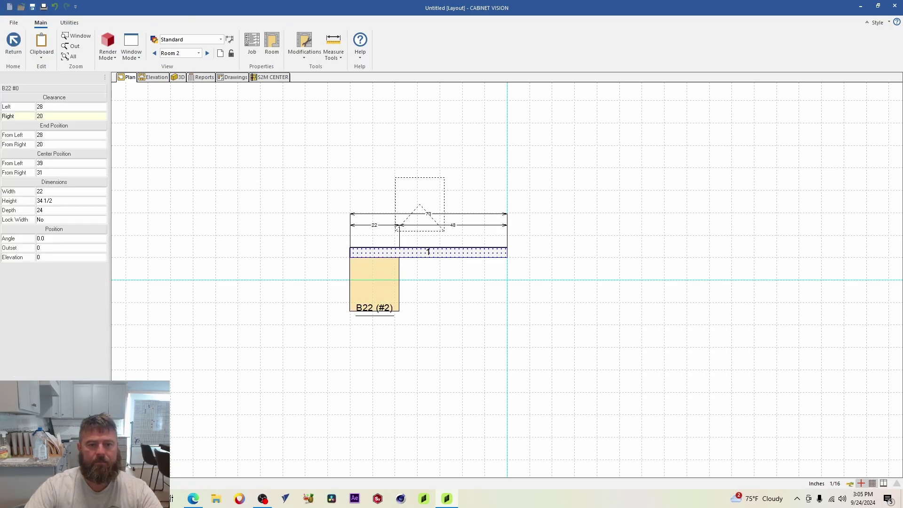
click(197, 53)
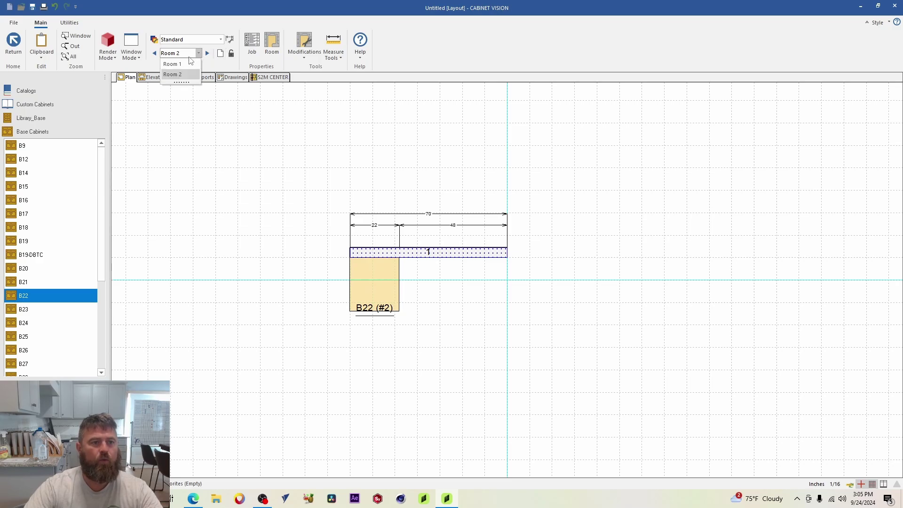
click(189, 61)
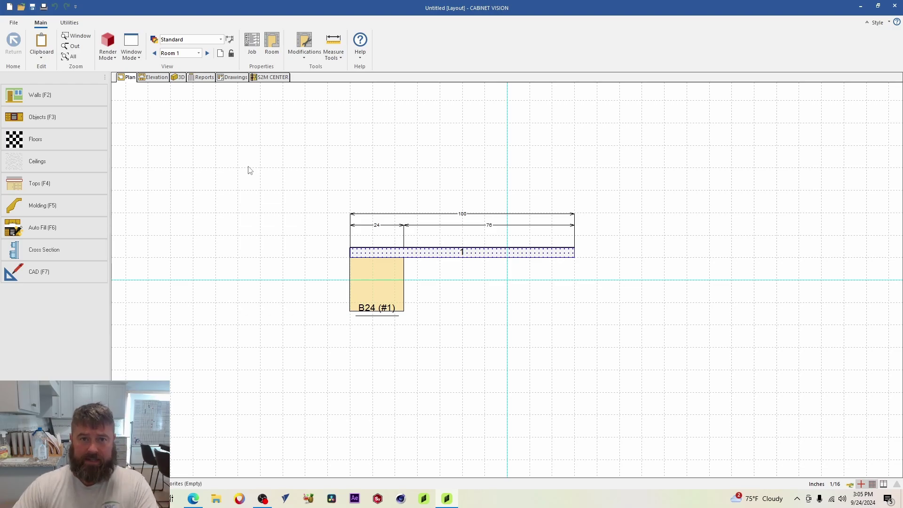
click(231, 78)
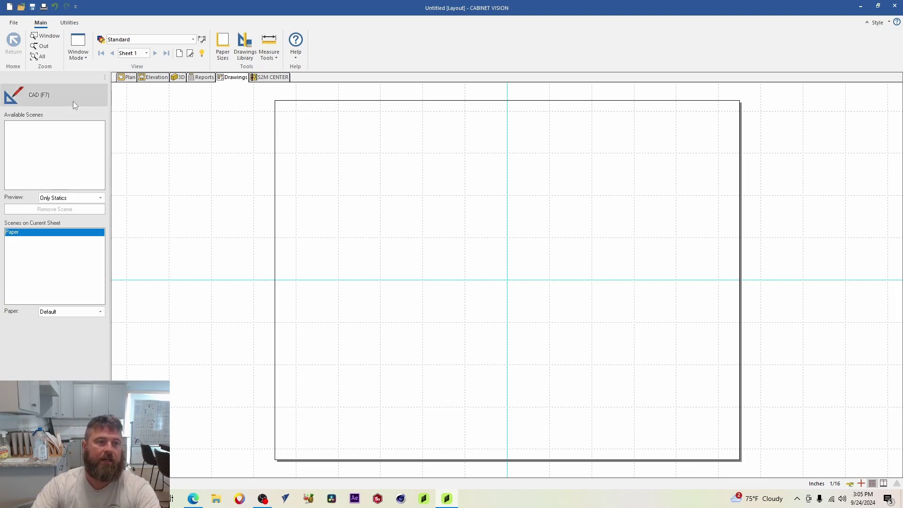
click(128, 78)
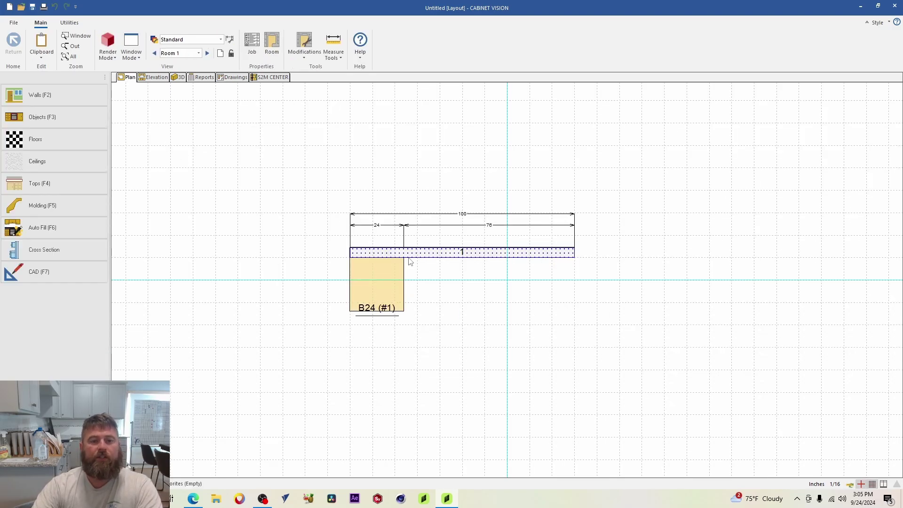
mouse_move(409, 259)
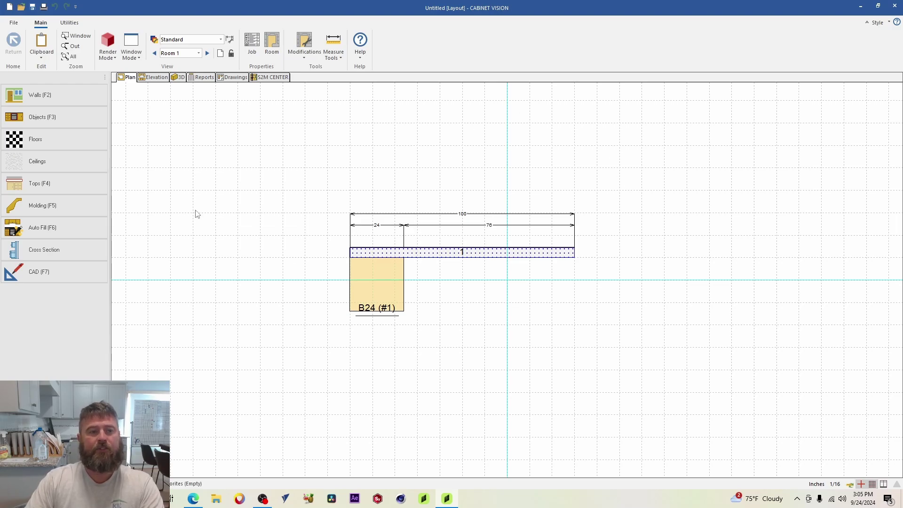
click(157, 78)
click(129, 78)
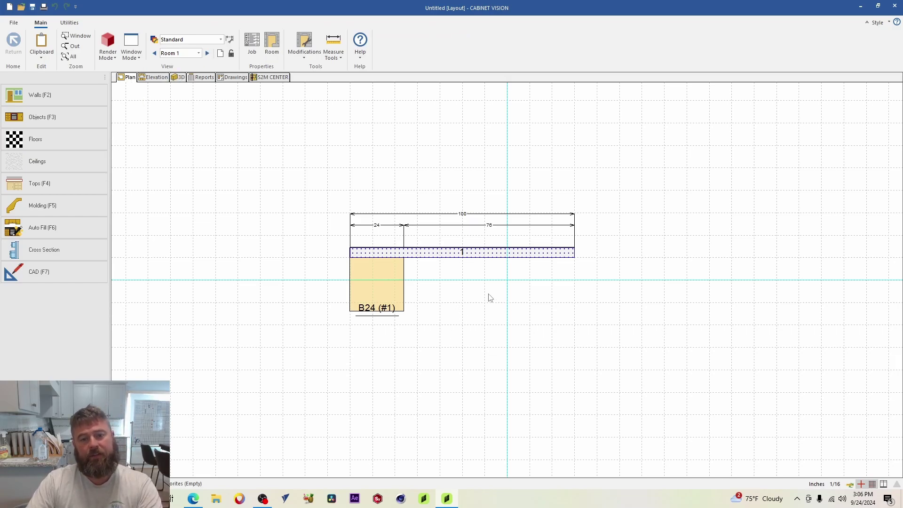
Turn the Room 1 plan into a live drawing scene from the radial menu.
right_click(422, 281)
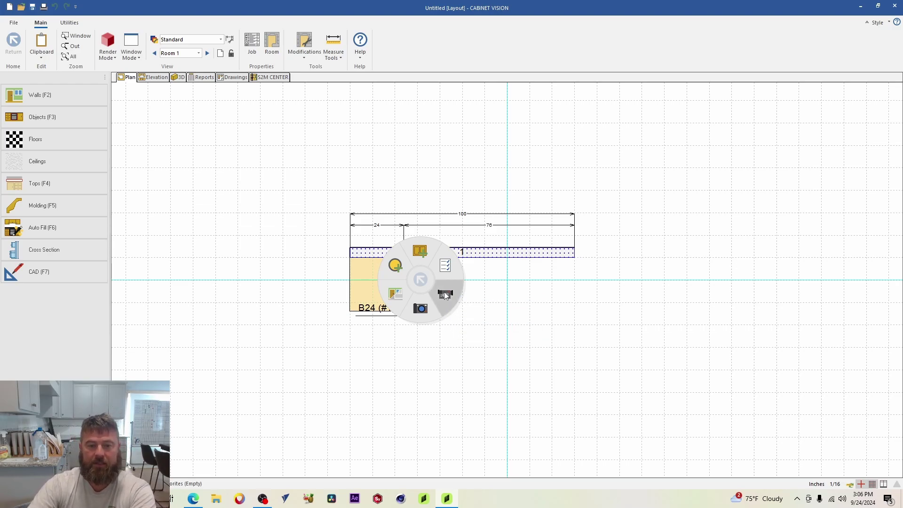
click(447, 299)
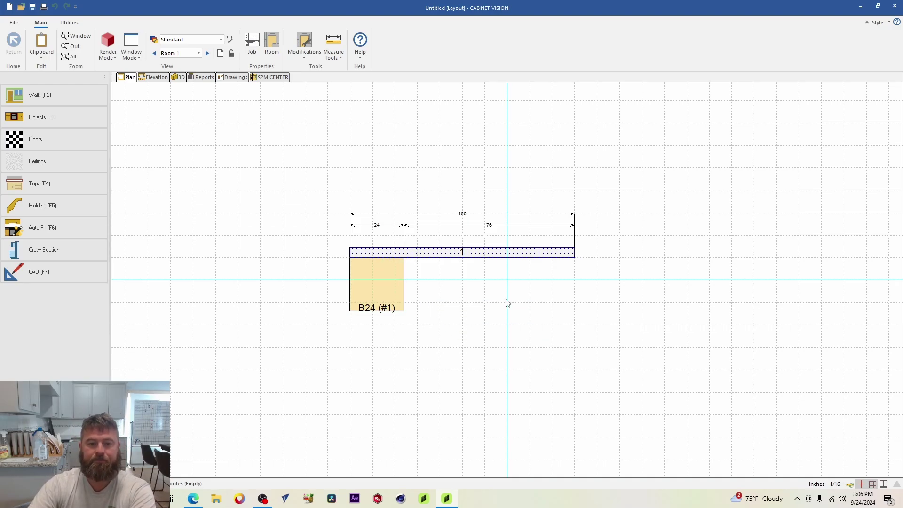
Drag the Room 1 Plan scene to the centre of Sheet 1 and enlarge it by a corner handle.
click(233, 78)
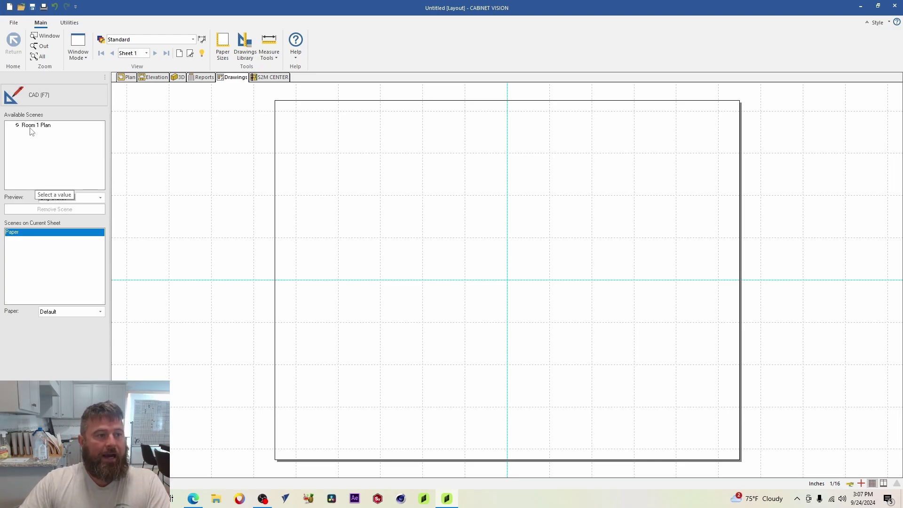
click(42, 128)
drag(31, 128, 449, 300)
click(461, 354)
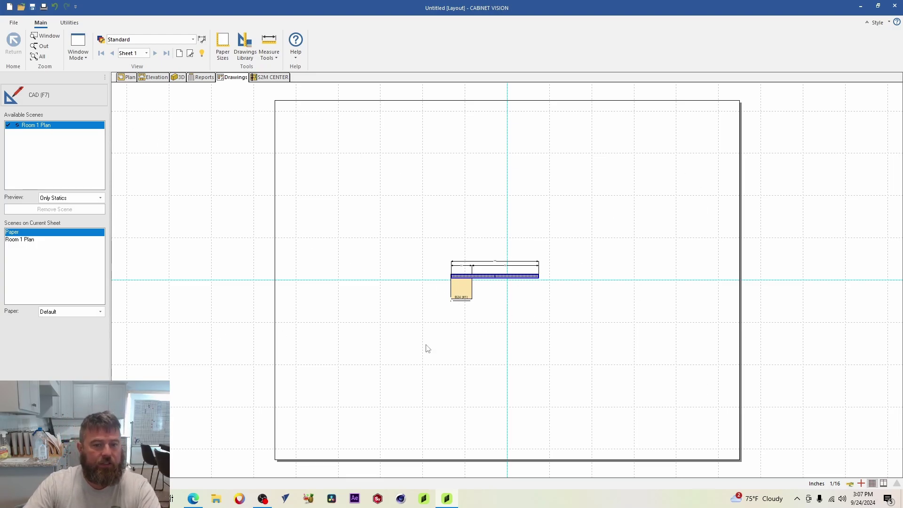
click(488, 282)
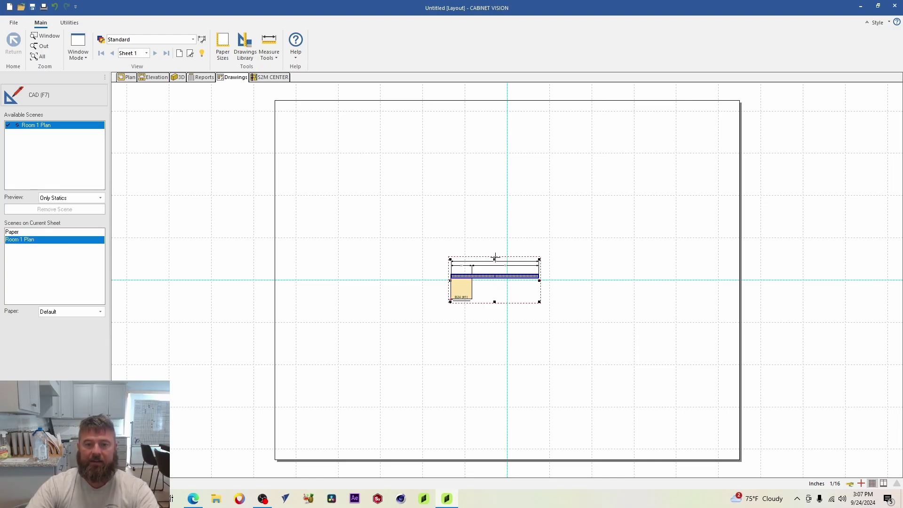
drag(450, 258, 402, 199)
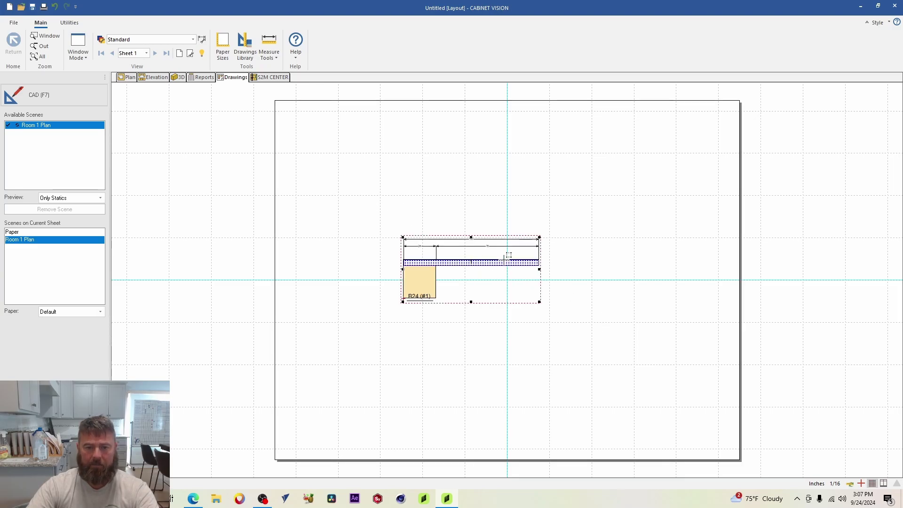
Set the Room 1 Plan scene's scale to 1/2" = 1'.
right_click(482, 256)
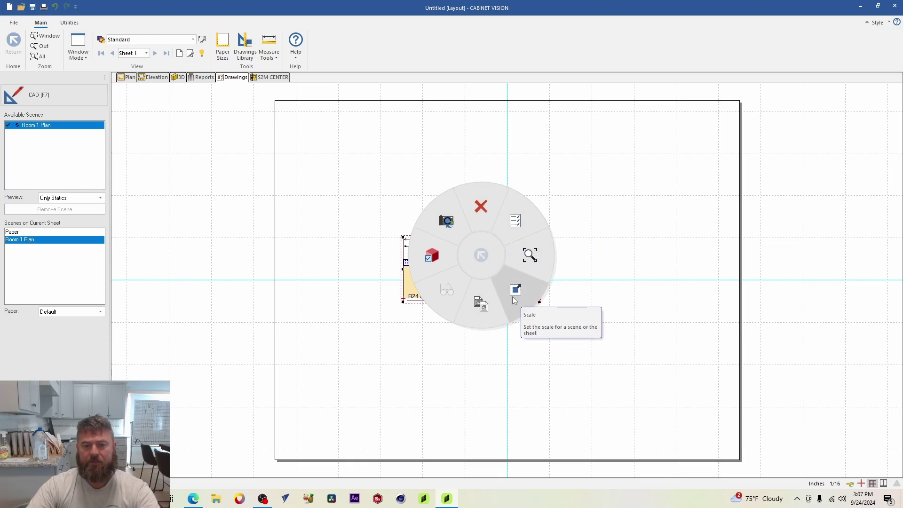
click(516, 290)
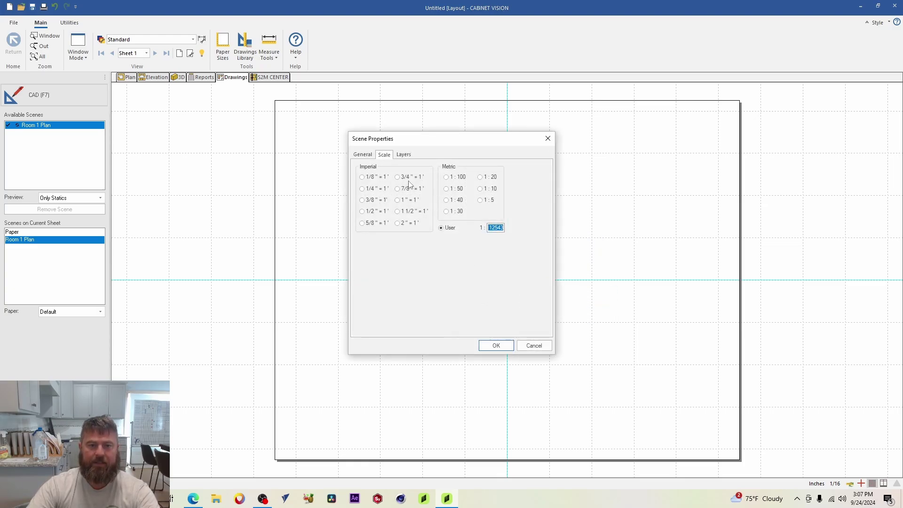
click(361, 211)
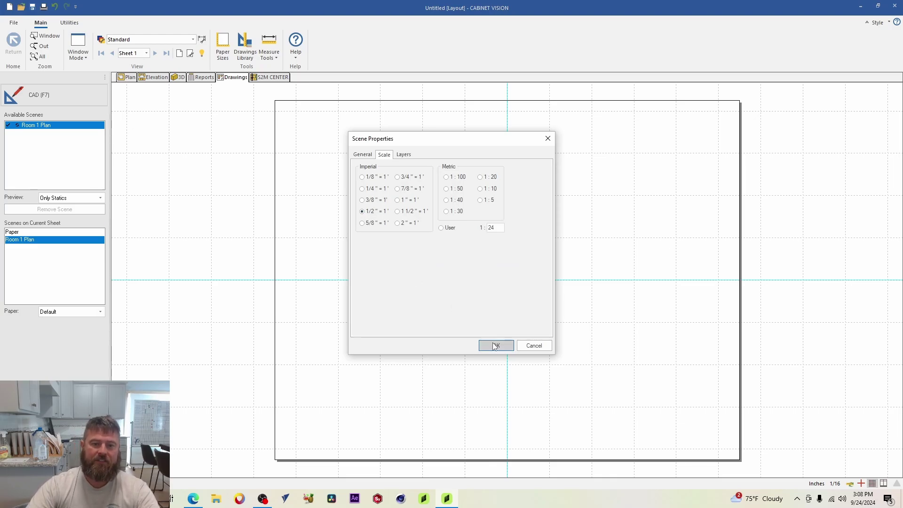
click(494, 345)
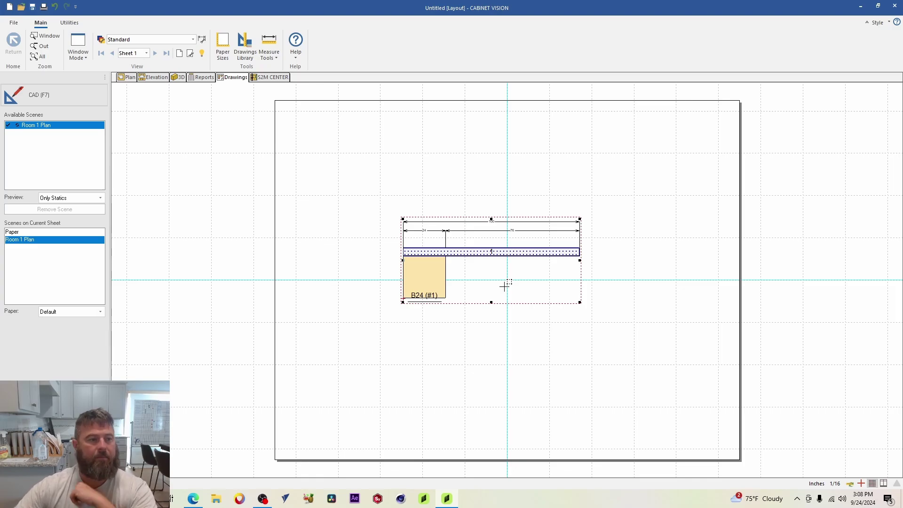
Enlarge the plan scene and move it toward the upper centre of Sheet 1.
drag(491, 219, 490, 155)
drag(502, 289, 520, 276)
click(536, 143)
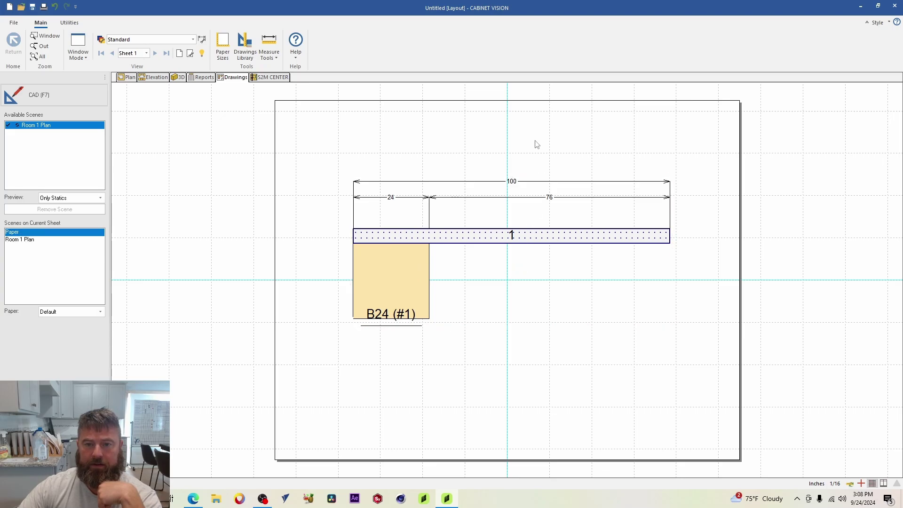
click(527, 235)
right_click(523, 234)
click(555, 263)
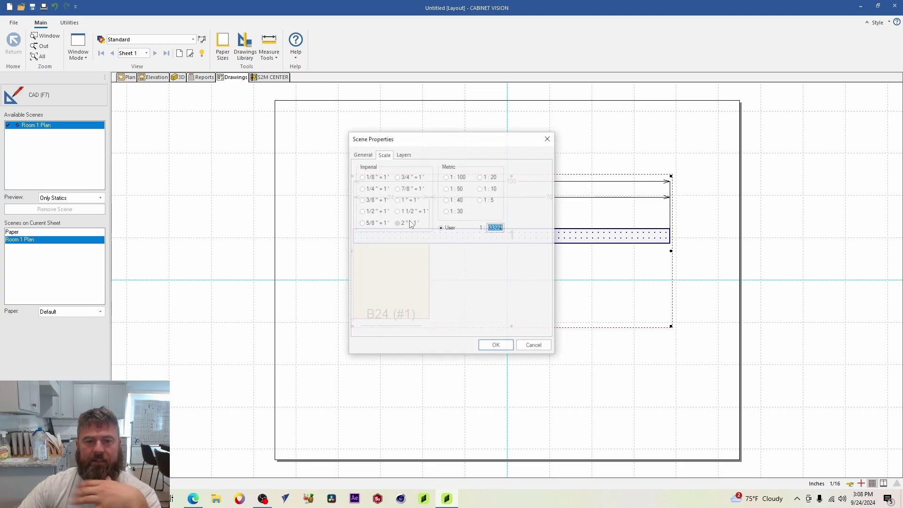
click(533, 344)
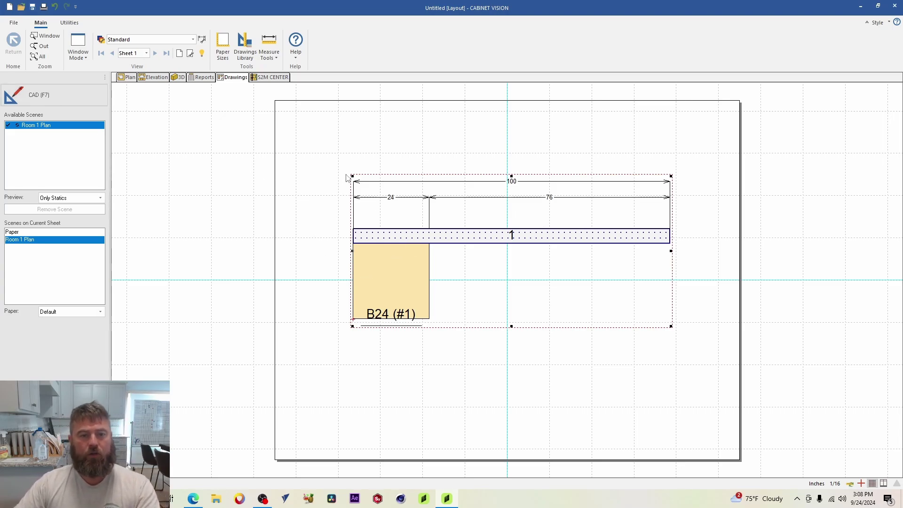
click(330, 157)
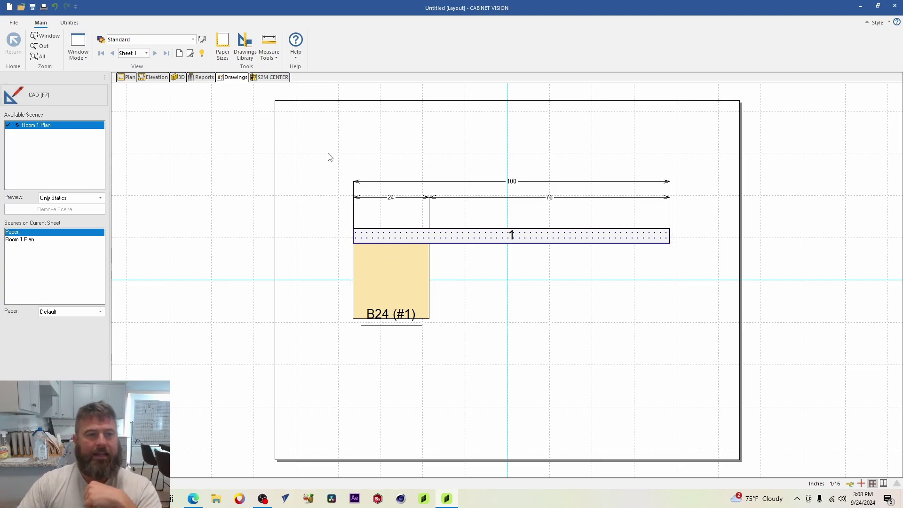
Change the B24 cabinet's width to 26 in the Plan view property grid.
click(130, 78)
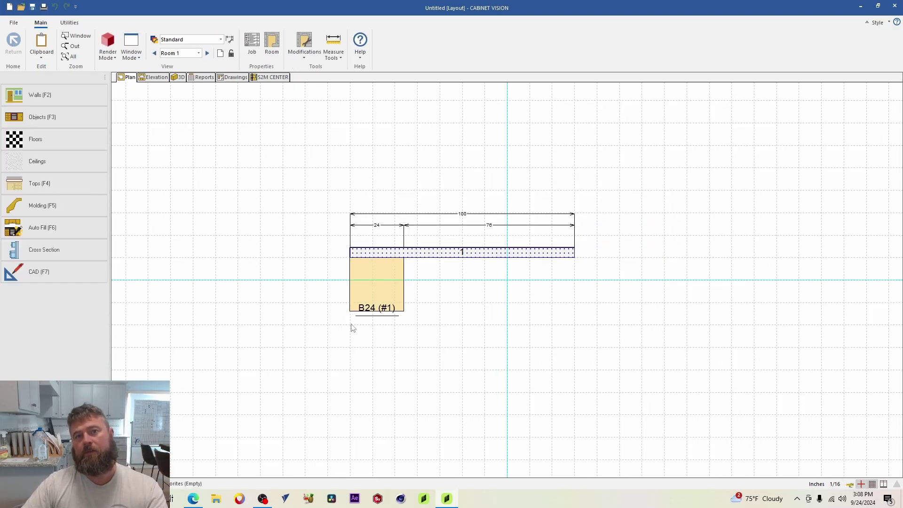
click(401, 282)
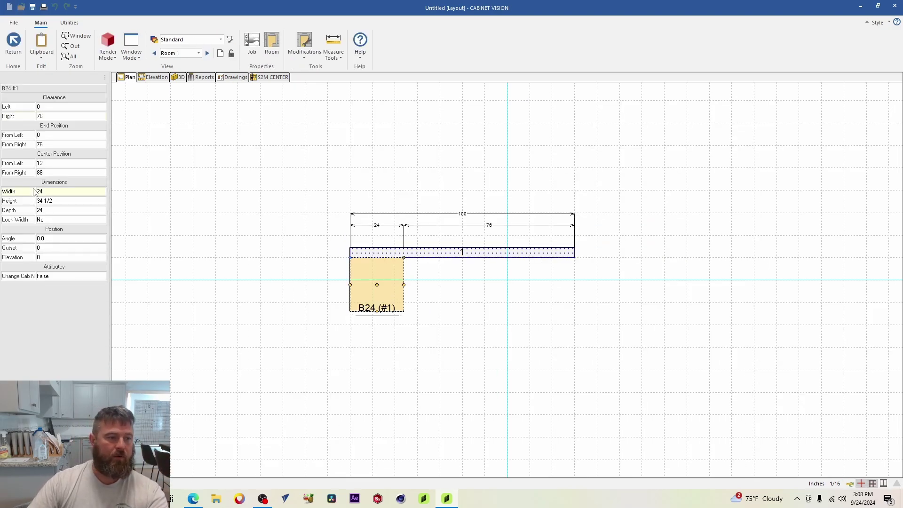
click(45, 191)
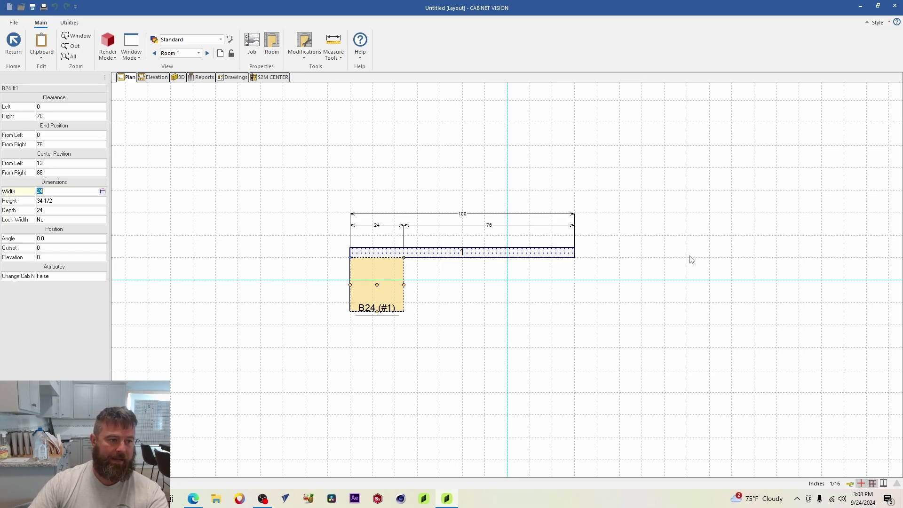
text(2)
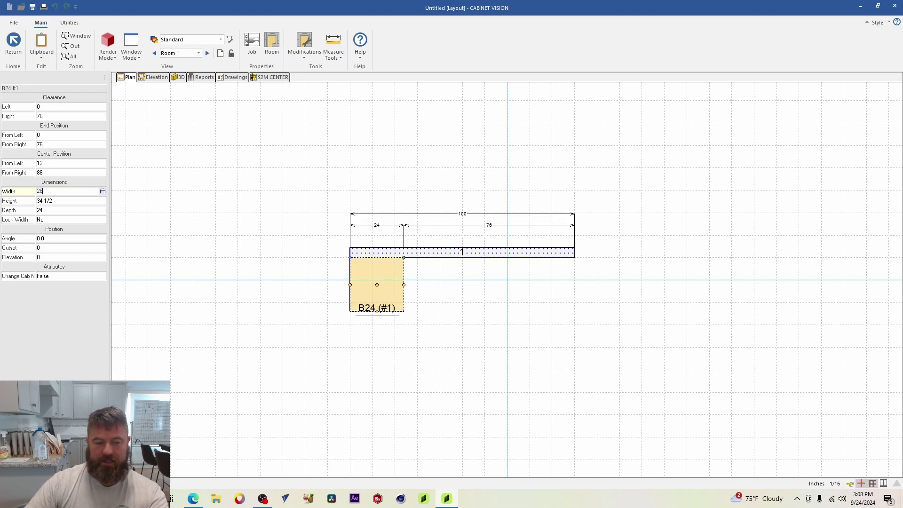
key(Return)
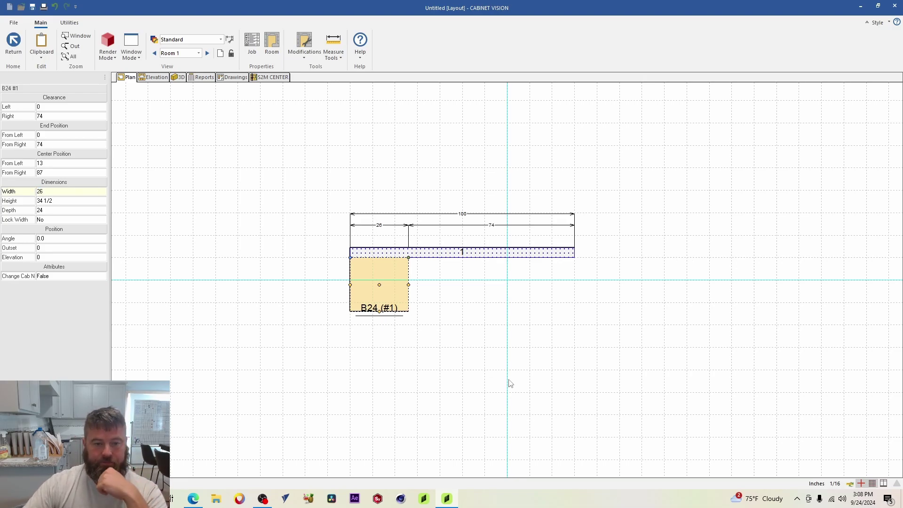
Rename the widened cabinet to B26 in its assembly properties.
click(510, 383)
right_click(374, 289)
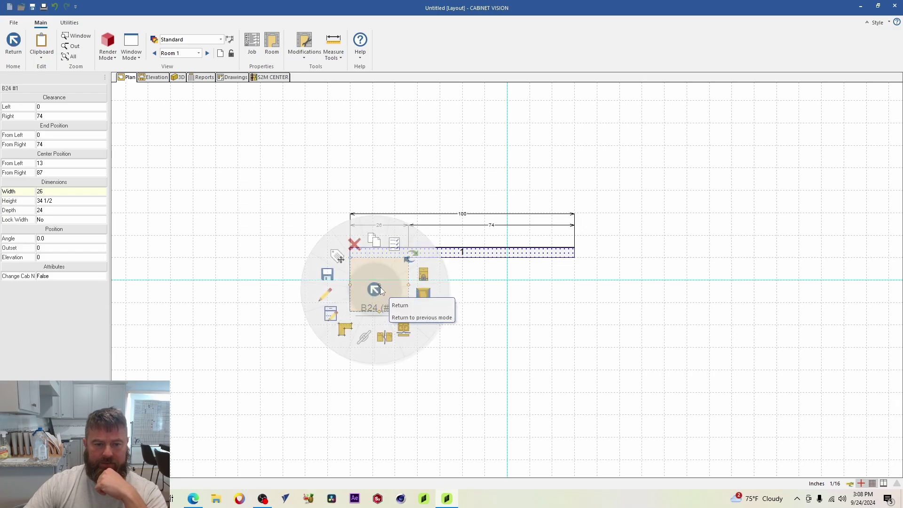
click(395, 247)
click(413, 195)
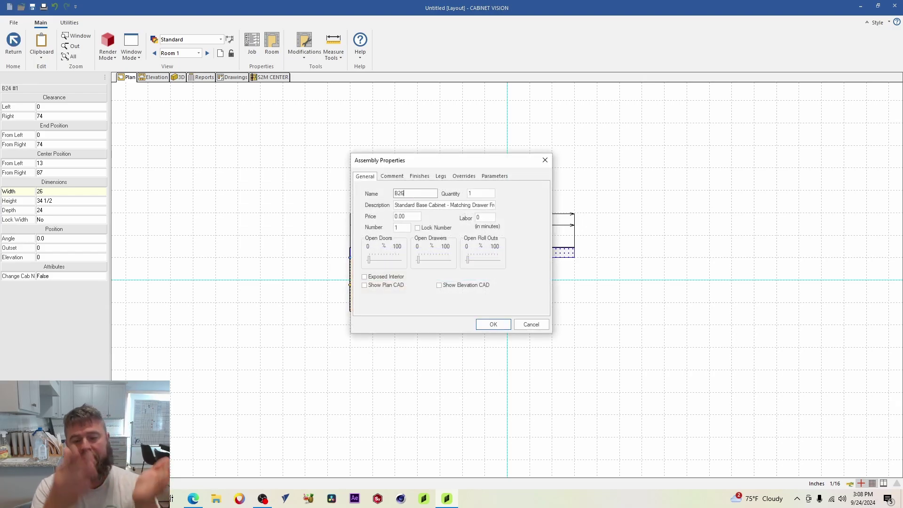
text(6)
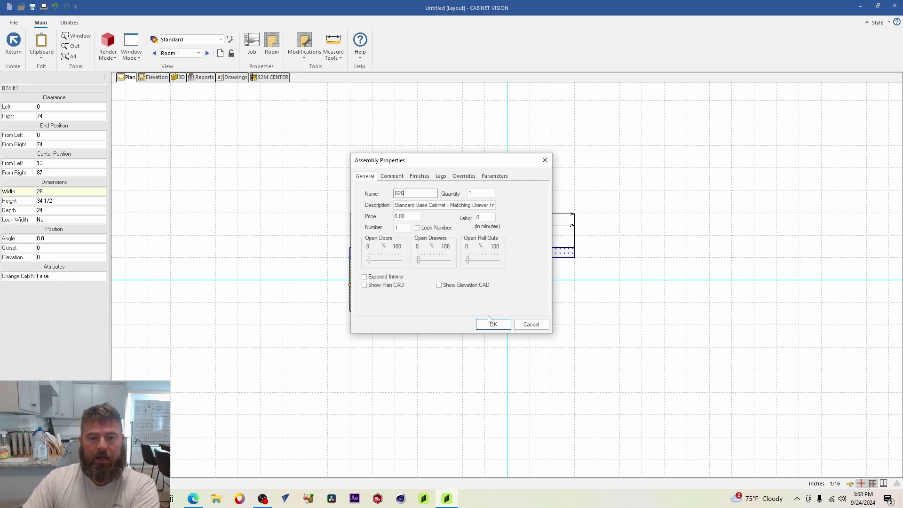
click(492, 325)
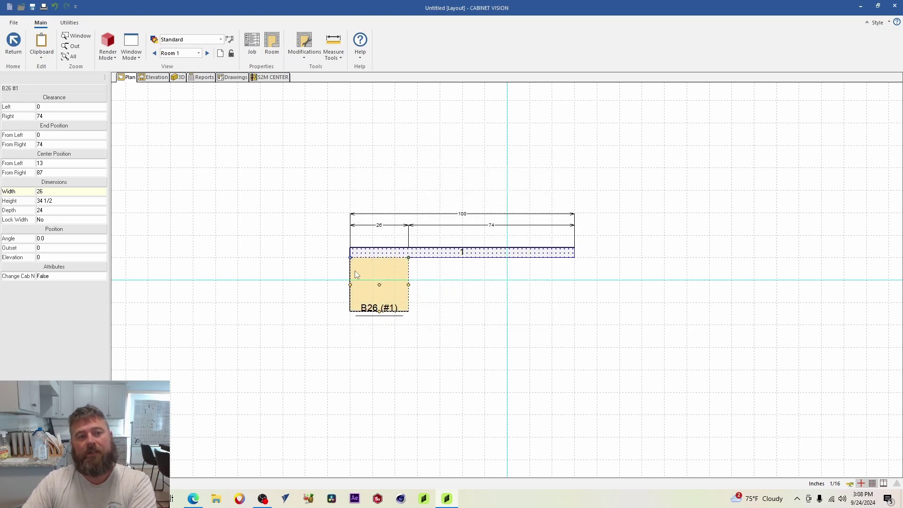
click(234, 80)
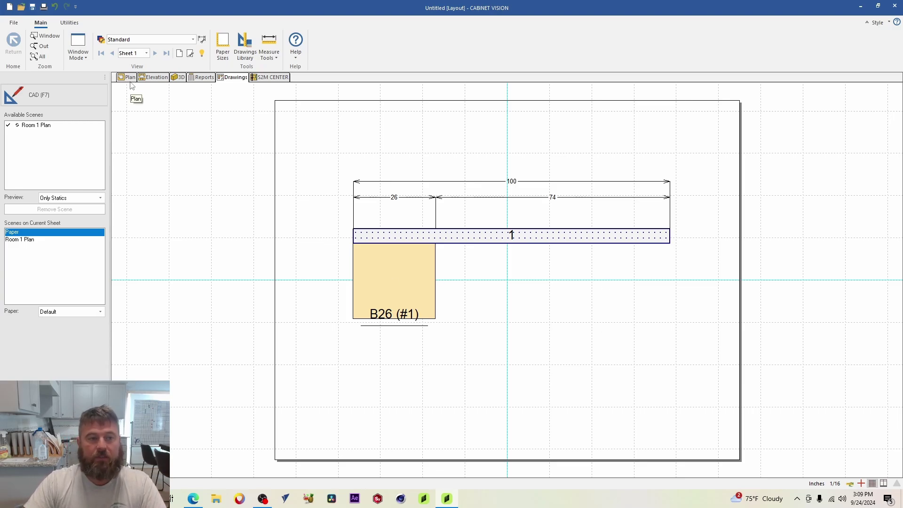
Select the Room 1 Plan scene on Sheet 1 to confirm the B26 cabinet and 26/74 dimensions.
click(448, 241)
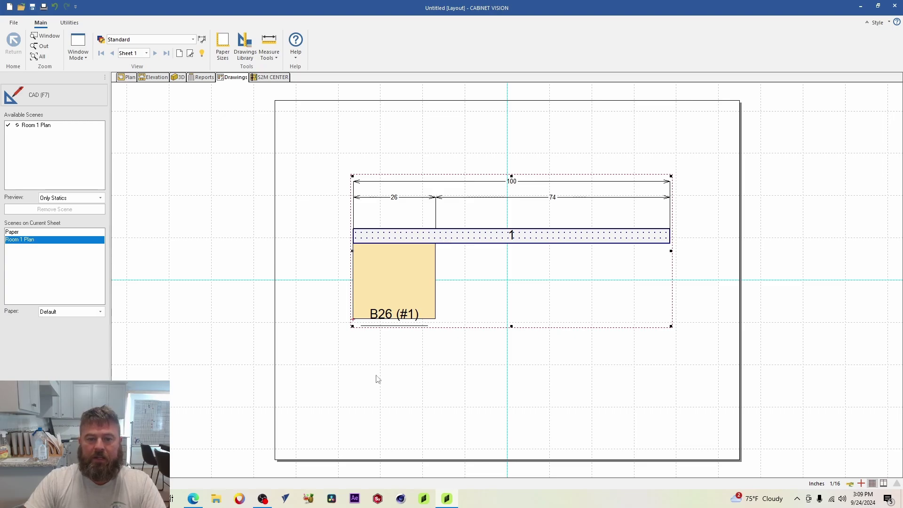
click(231, 178)
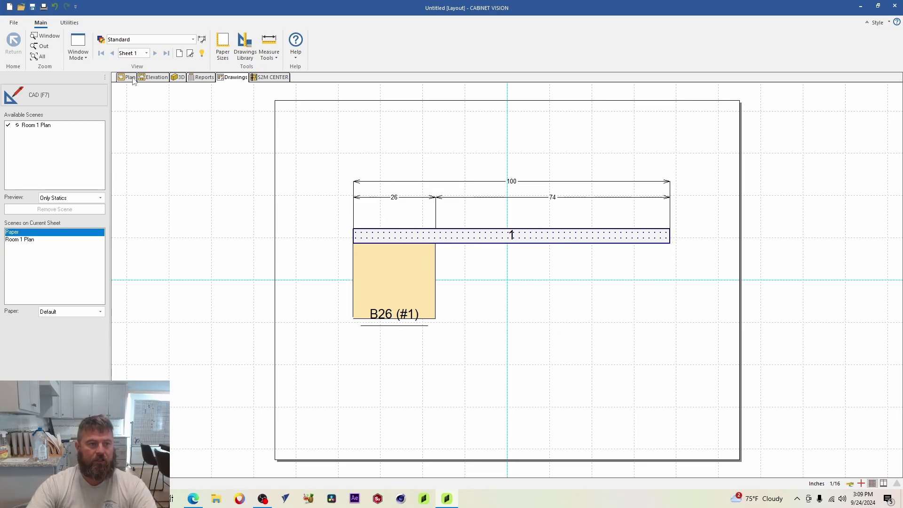
Convert the Room 1 front-wall elevation to a live drawing scene, Room 1 Elev 1.
click(159, 79)
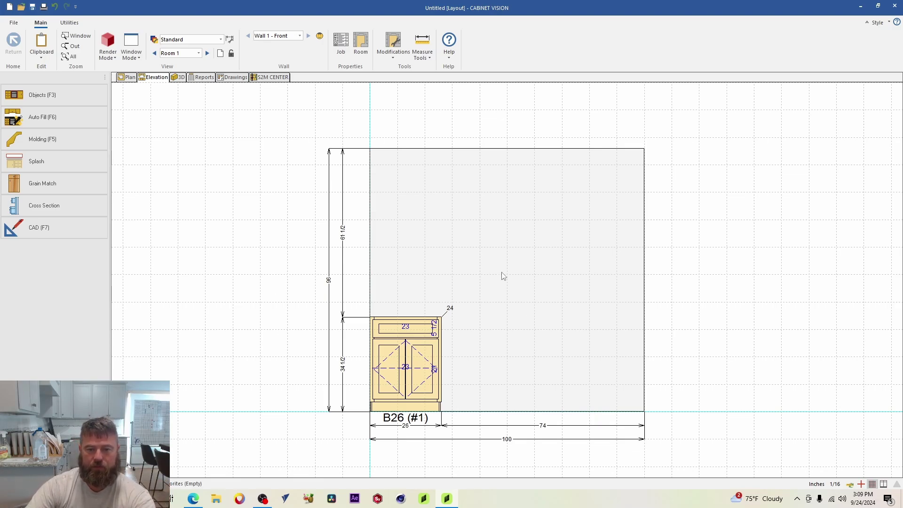
right_click(477, 223)
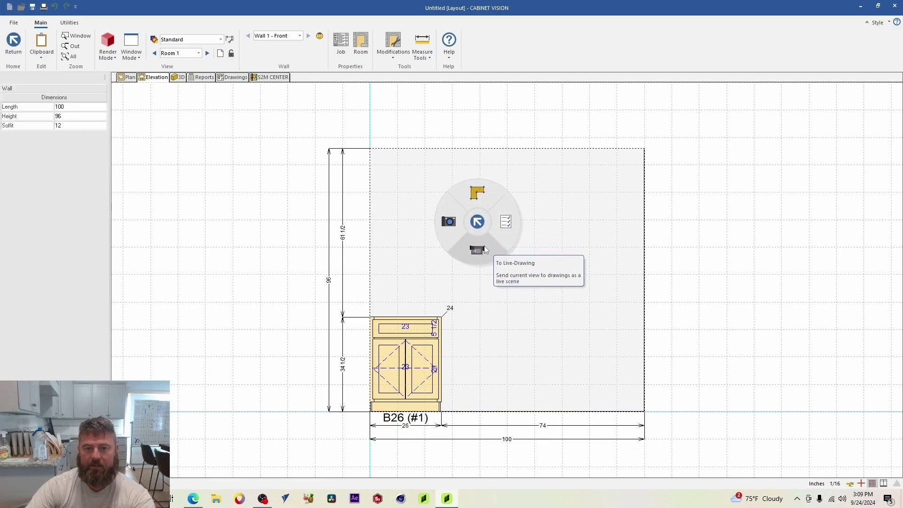
click(484, 242)
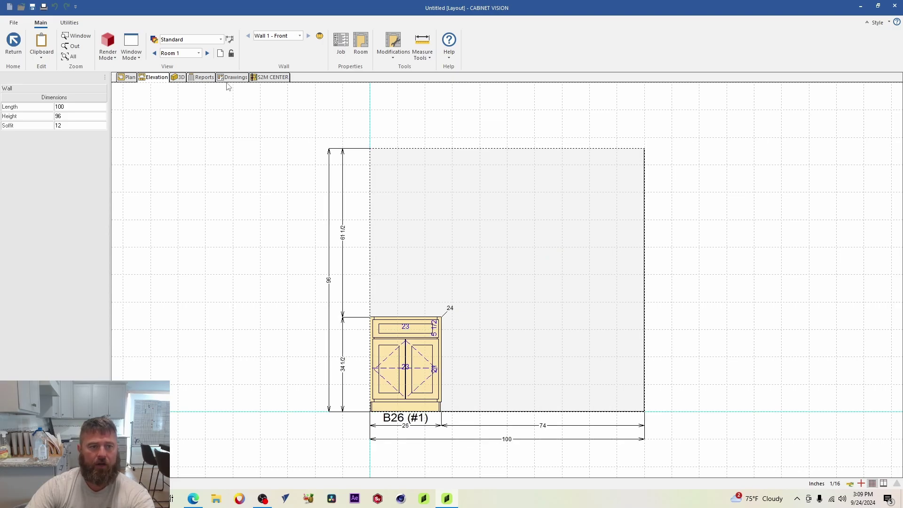
click(233, 77)
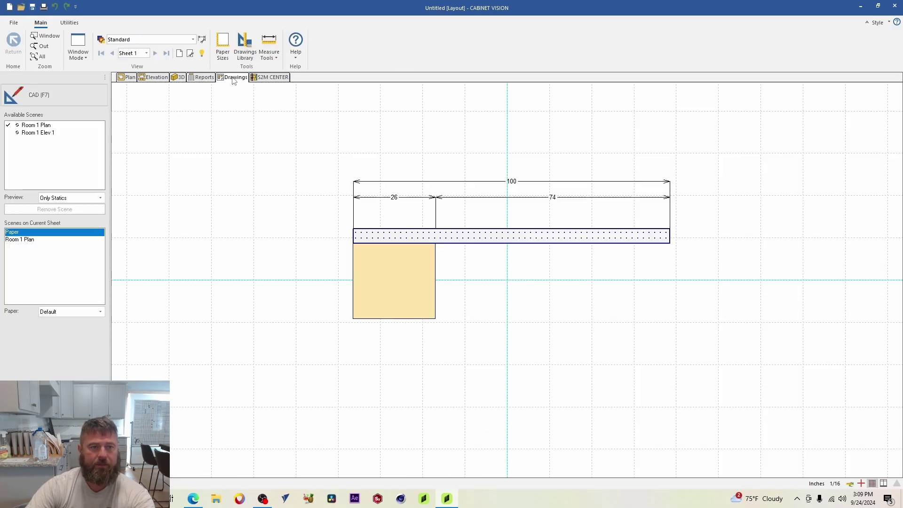
Add Sheet 2 and apply Clean Sheet to remove its title block and border.
click(36, 133)
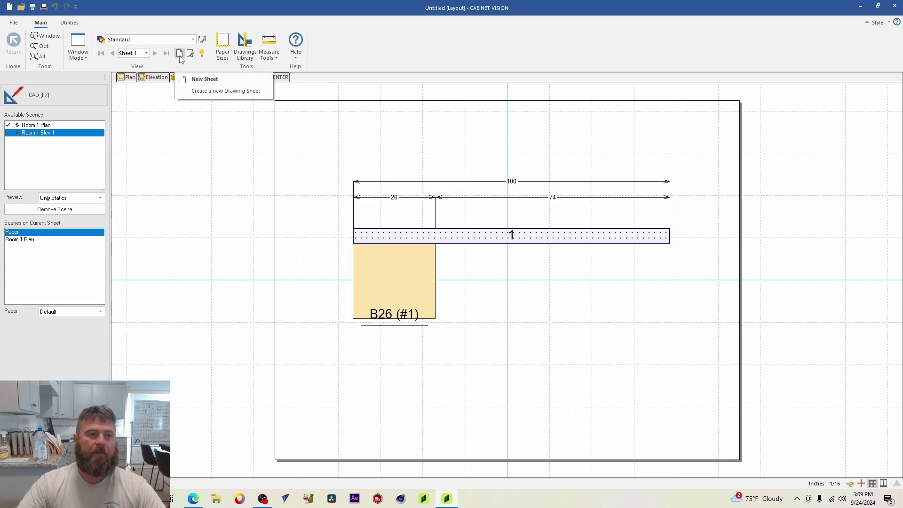
click(180, 54)
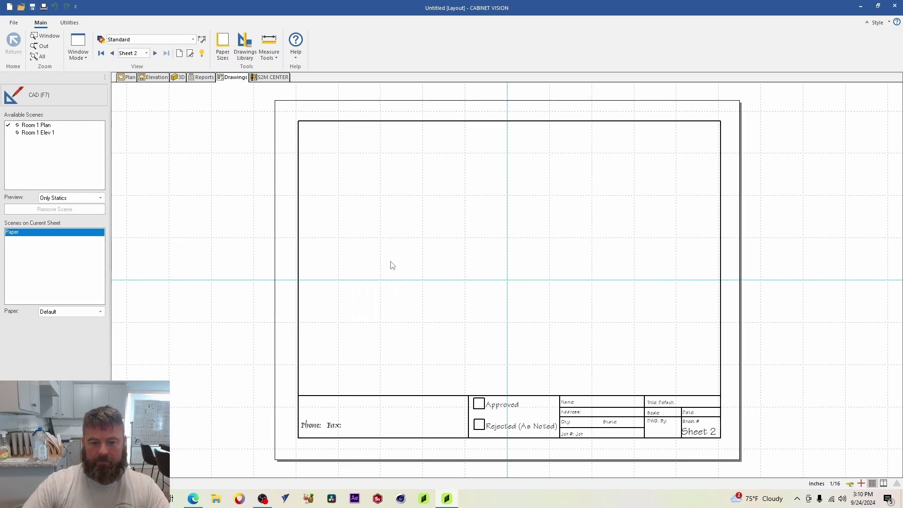
right_click(399, 325)
click(373, 337)
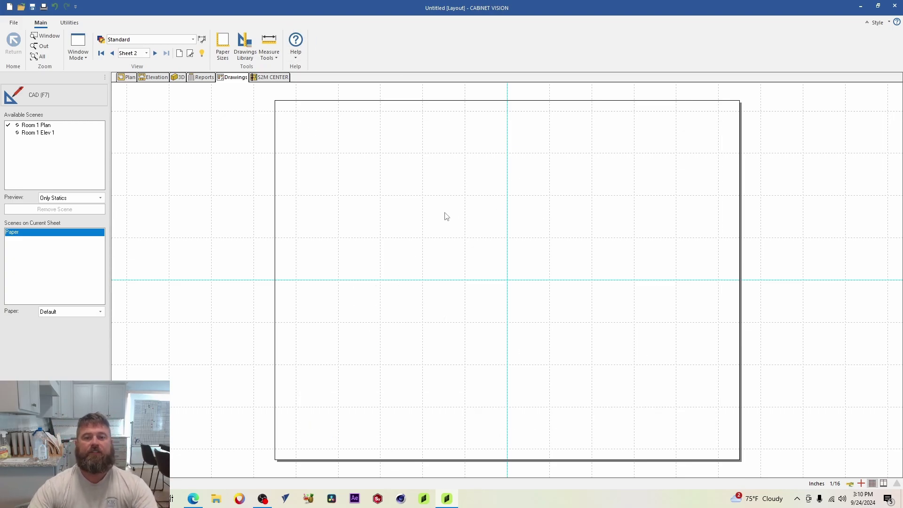
Place Room 1 Elev 1 on Sheet 2 and set its scale to 5/8" = 1'.
mouse_move(32, 133)
mouse_down()
mouse_move(376, 309)
mouse_move(496, 292)
mouse_move(475, 319)
mouse_up()
right_click(524, 272)
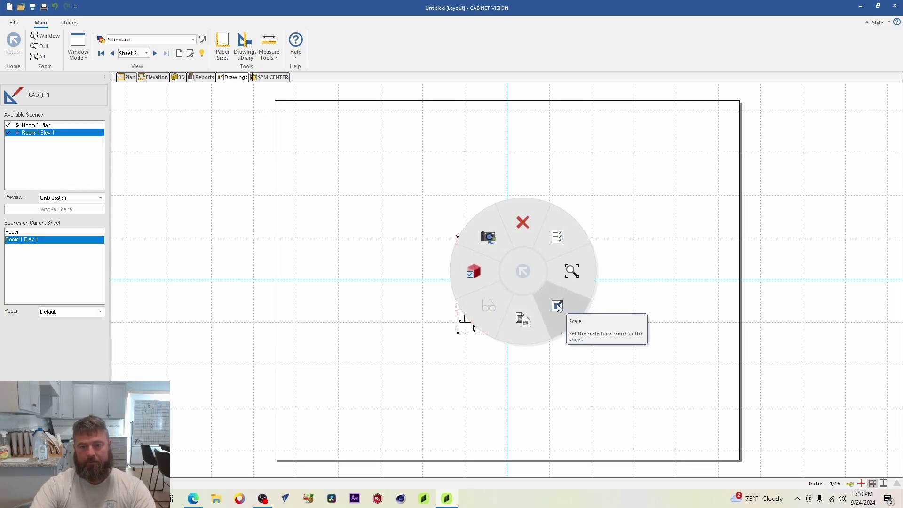
click(704, 189)
click(502, 280)
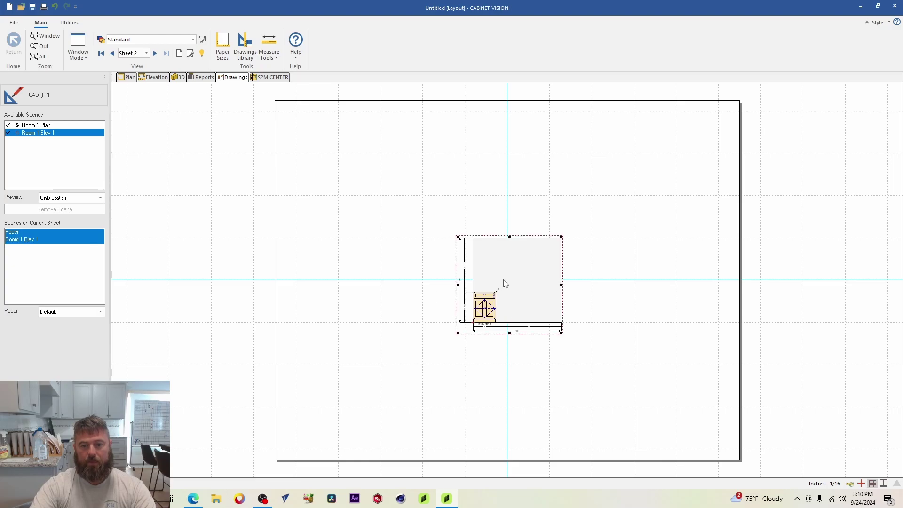
right_click(502, 280)
click(536, 312)
click(362, 223)
click(495, 345)
Reposition the scaled elevation on Sheet 2, then return to Sheet 1.
drag(524, 287, 469, 339)
click(721, 326)
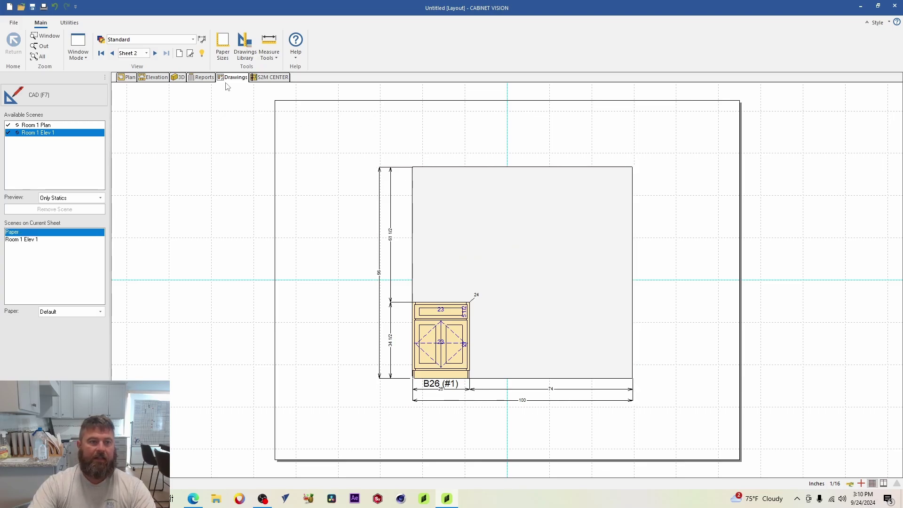
click(111, 53)
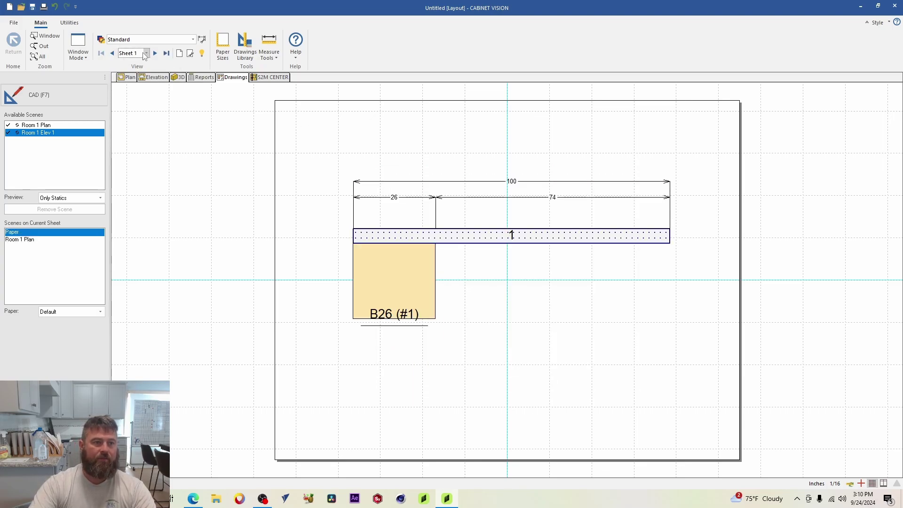
click(155, 53)
click(112, 53)
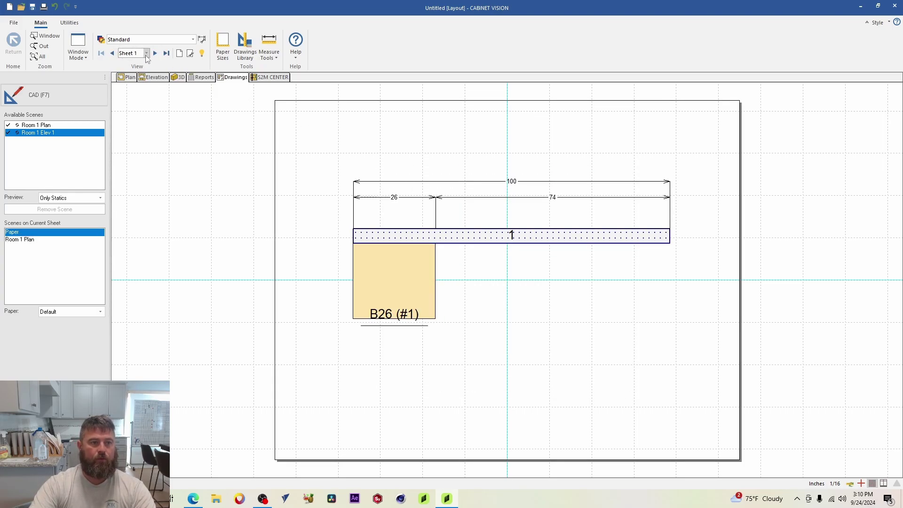
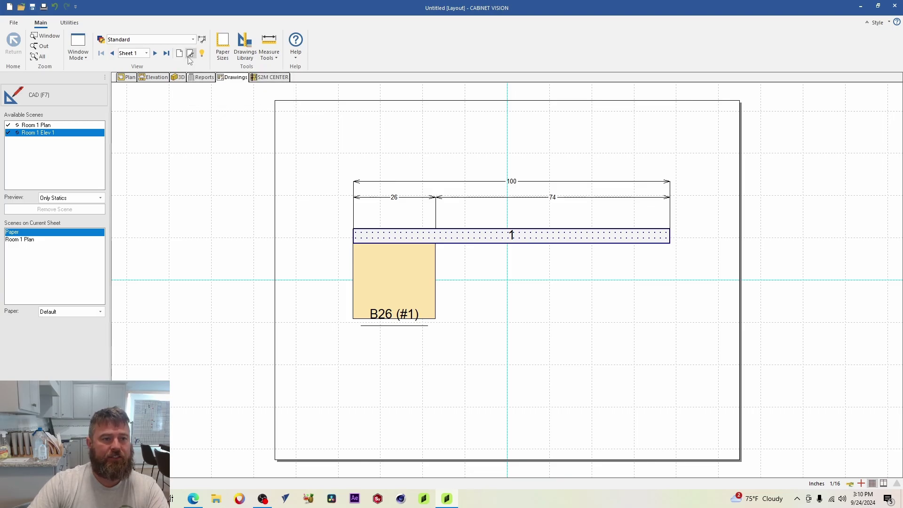
click(193, 39)
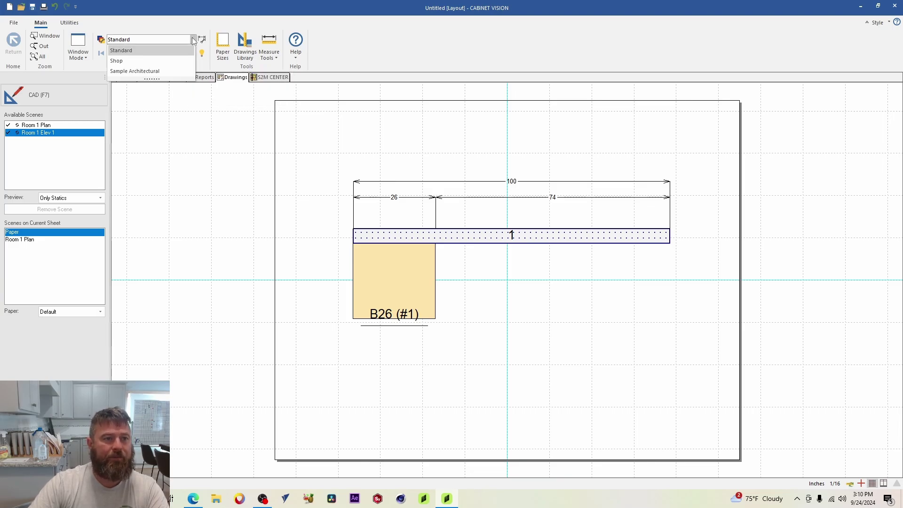
click(141, 51)
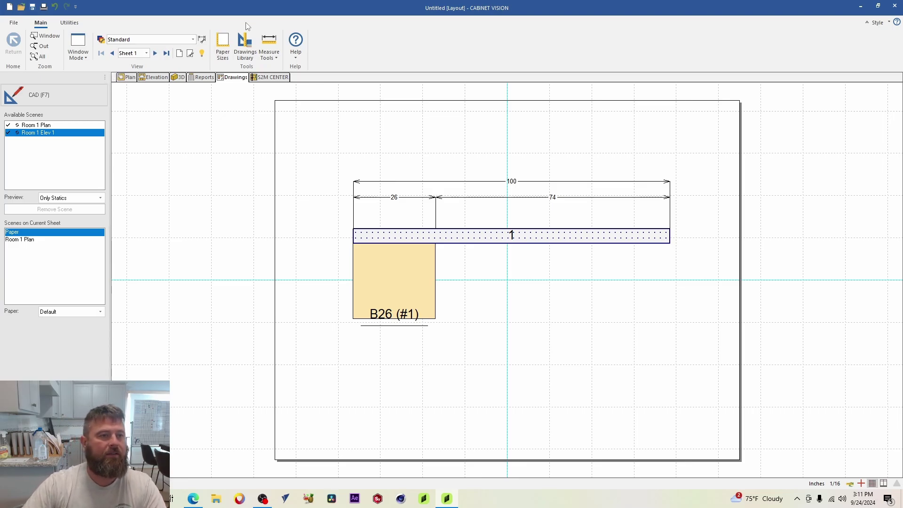
click(190, 54)
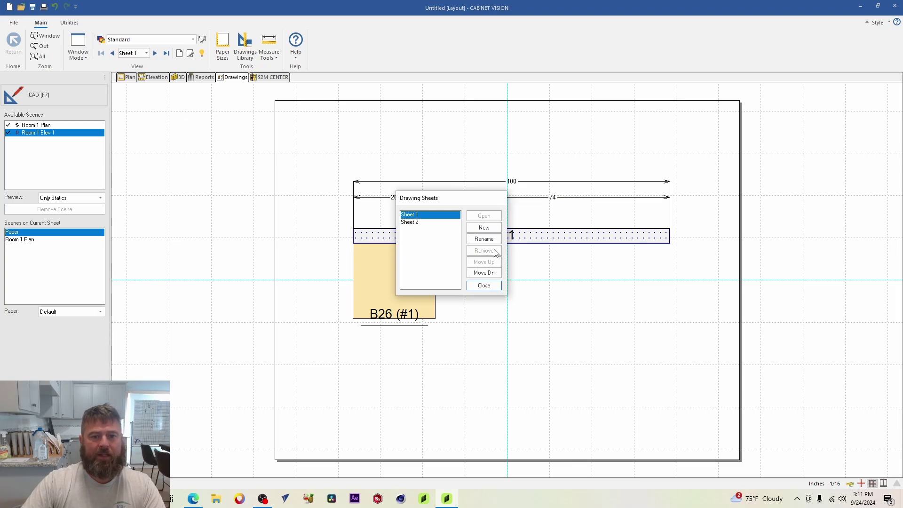
click(414, 223)
click(417, 215)
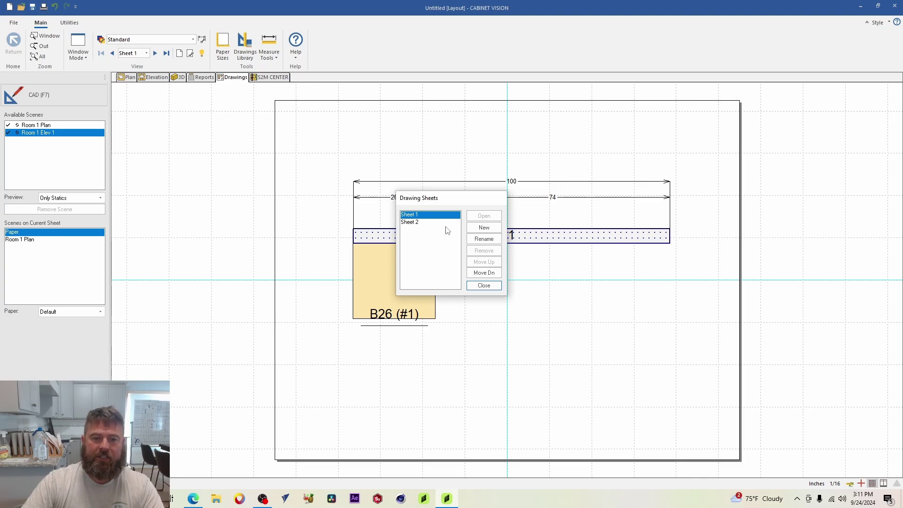
click(422, 223)
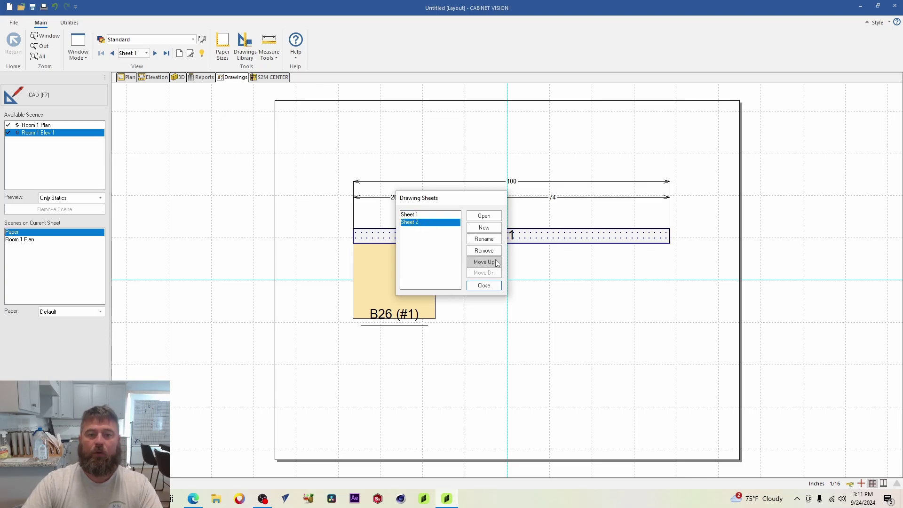
click(414, 216)
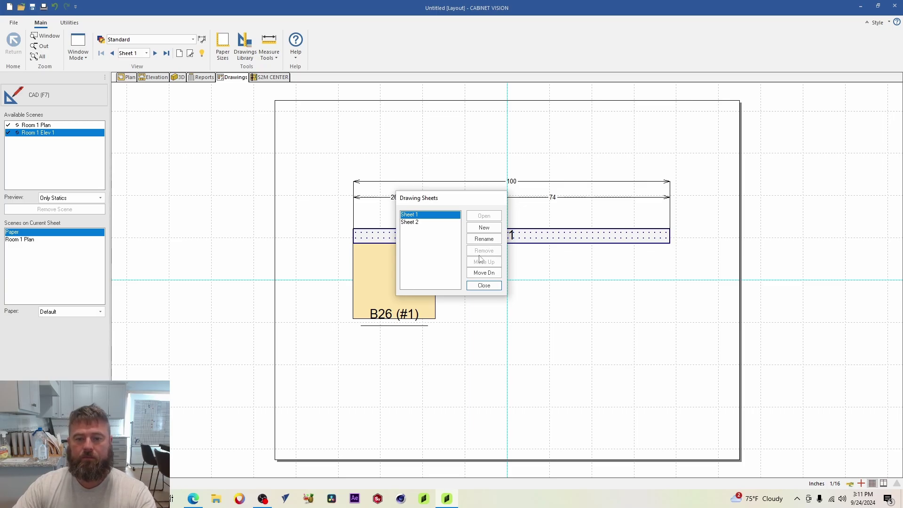
click(422, 222)
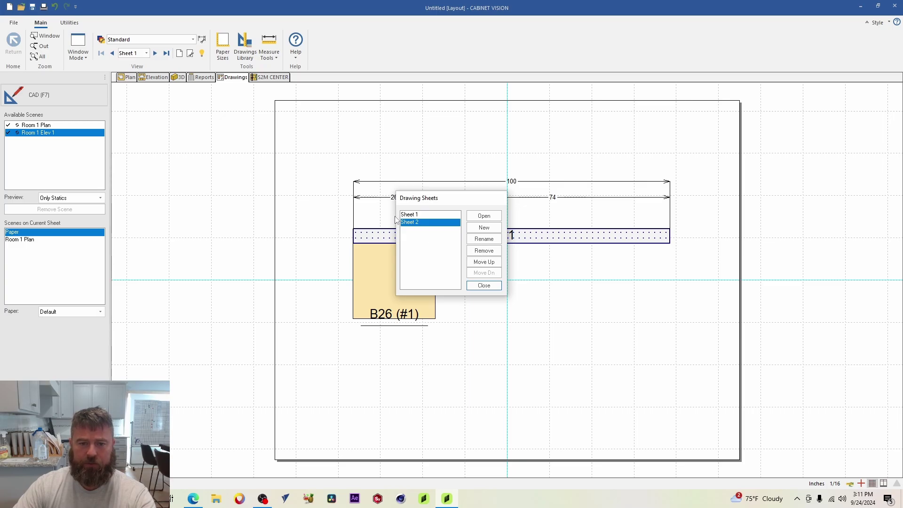
click(426, 216)
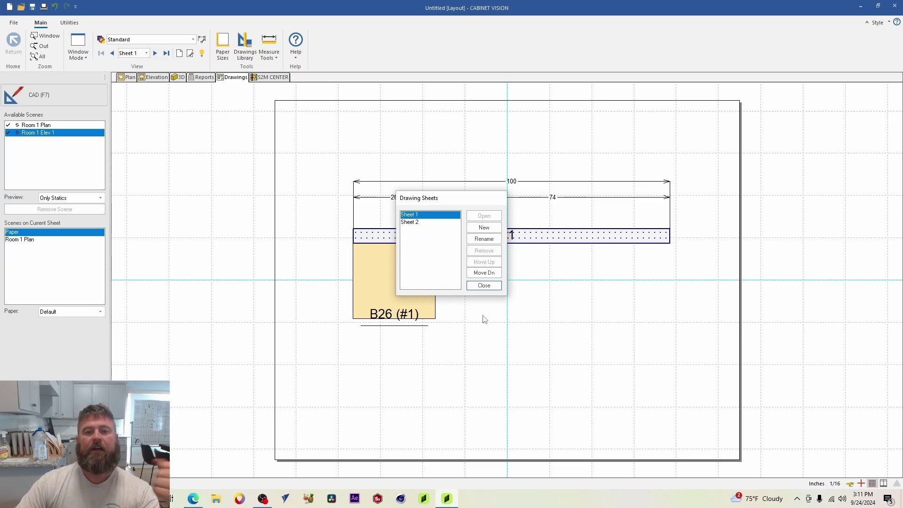
click(488, 287)
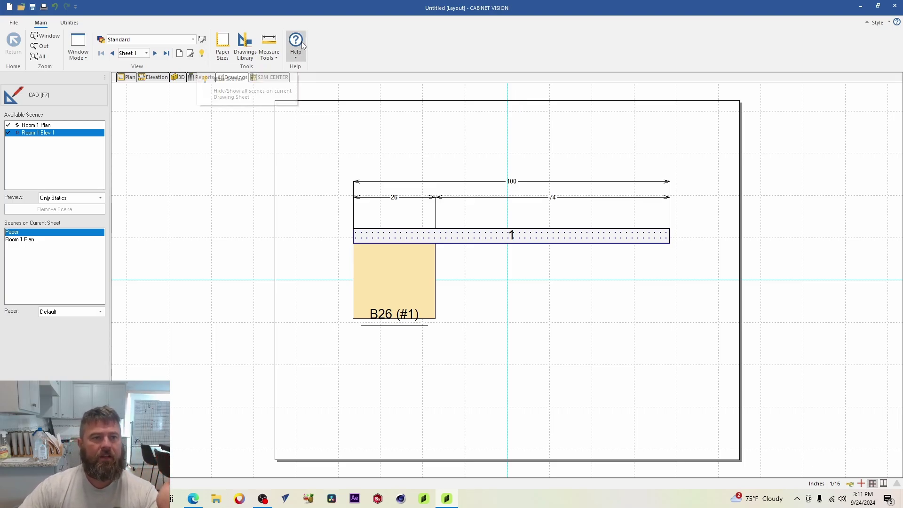
click(224, 58)
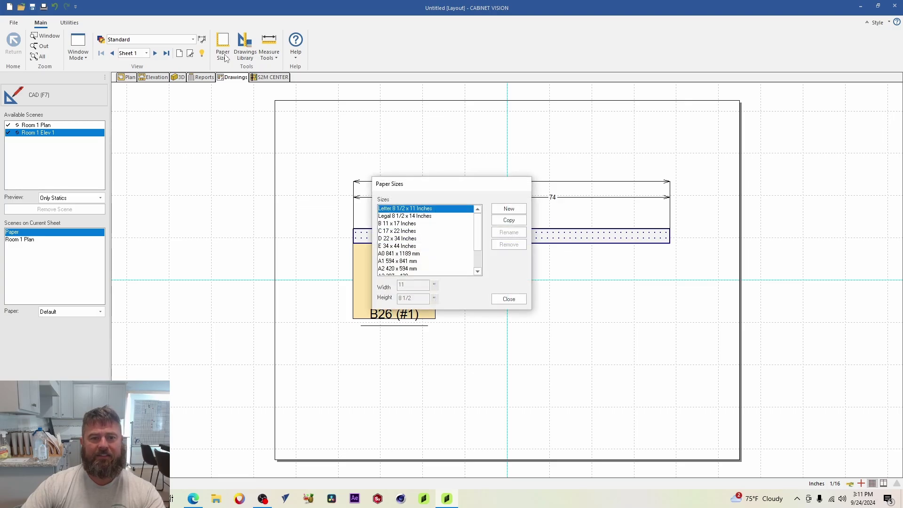
scroll(432, 242, down, 3)
scroll(423, 231, up, 3)
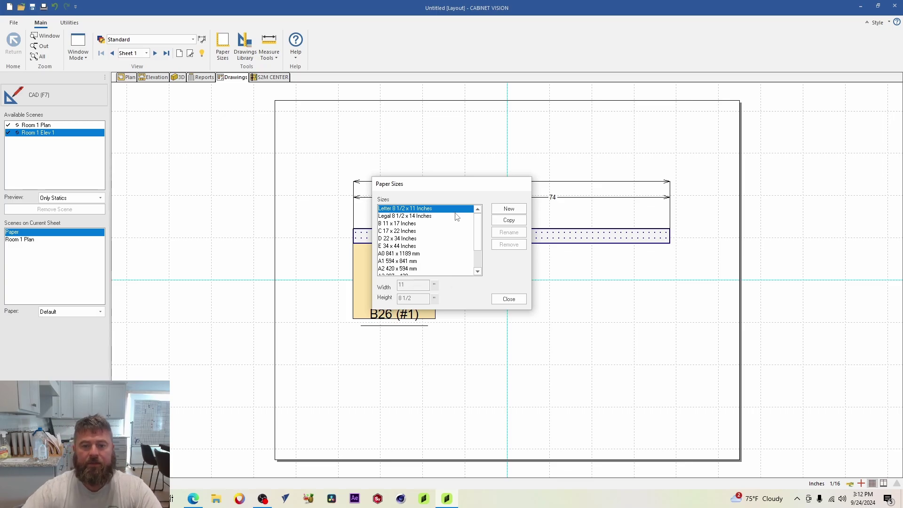
click(515, 300)
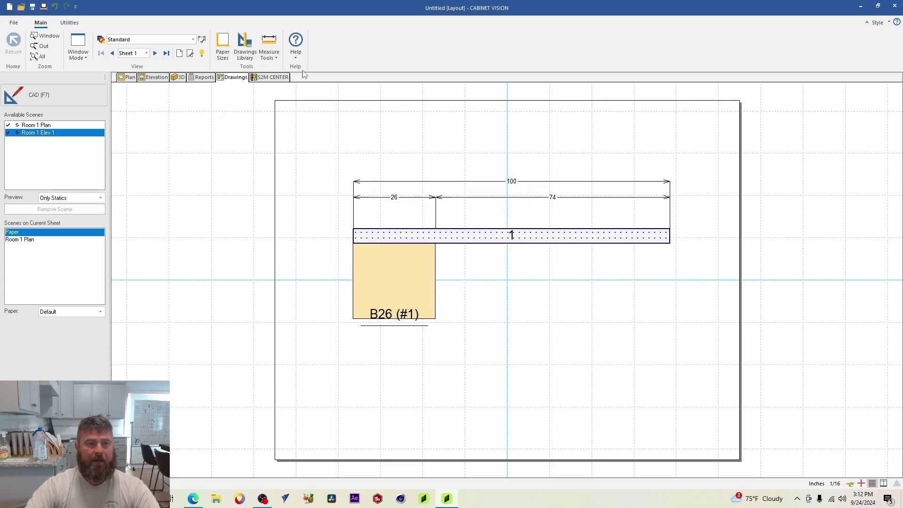
click(269, 43)
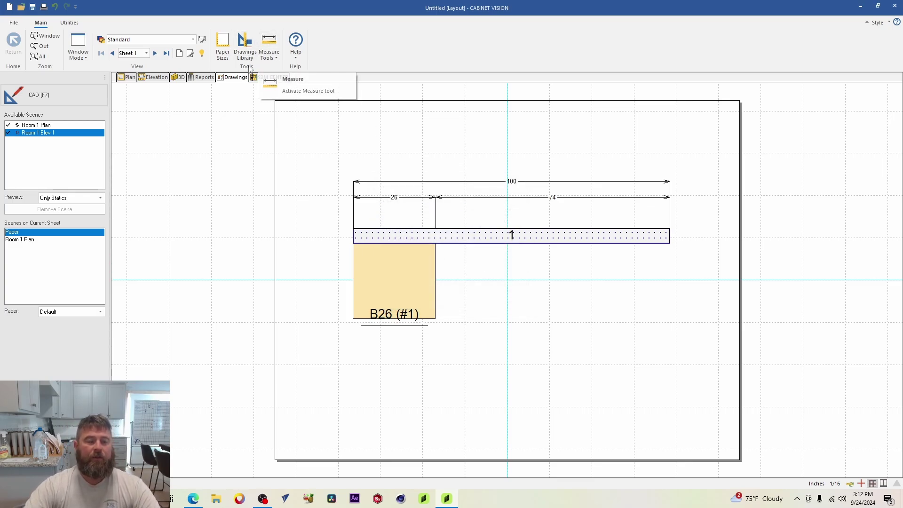
click(268, 42)
click(269, 42)
click(293, 82)
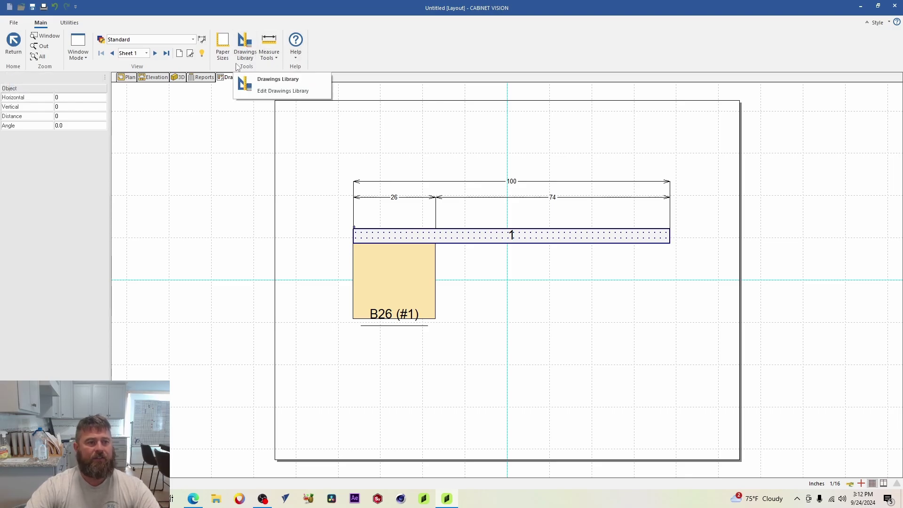
click(13, 41)
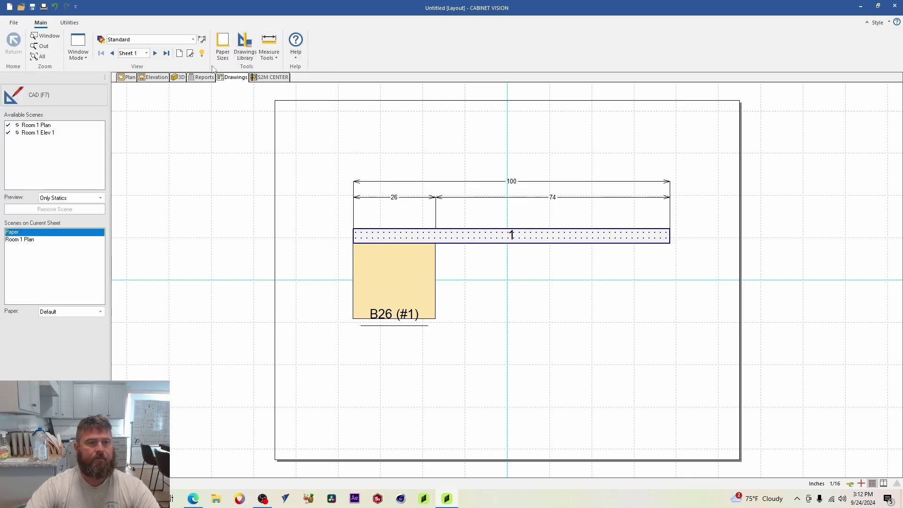
Open the Drawings Library and switch its Type to Wall Elevation, then back to Title Block.
click(244, 53)
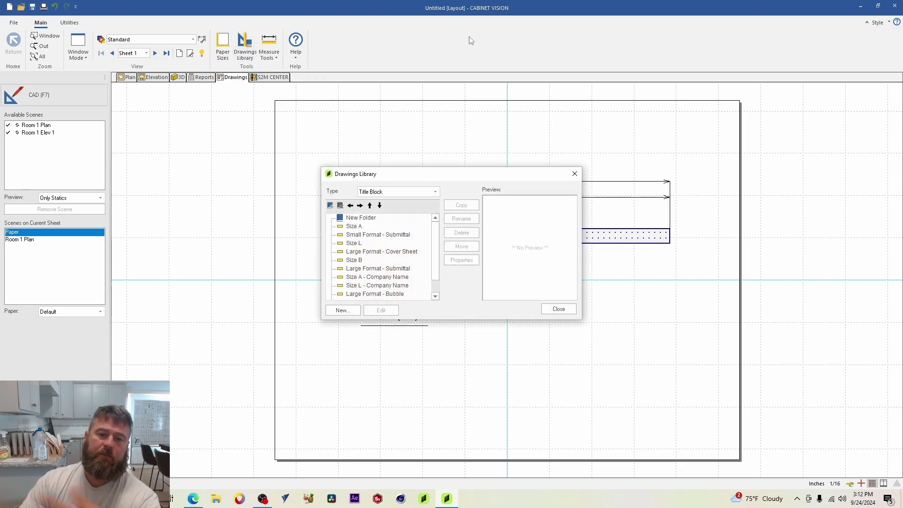
click(435, 192)
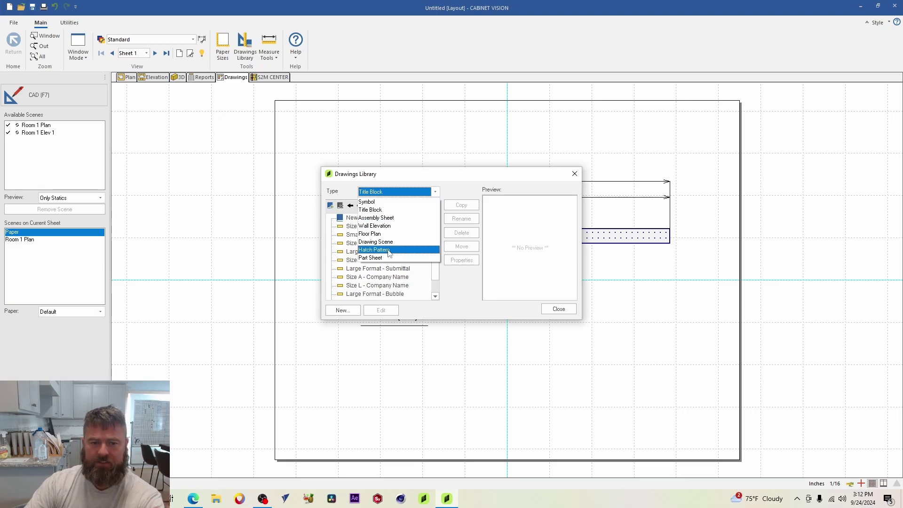
click(423, 226)
click(390, 192)
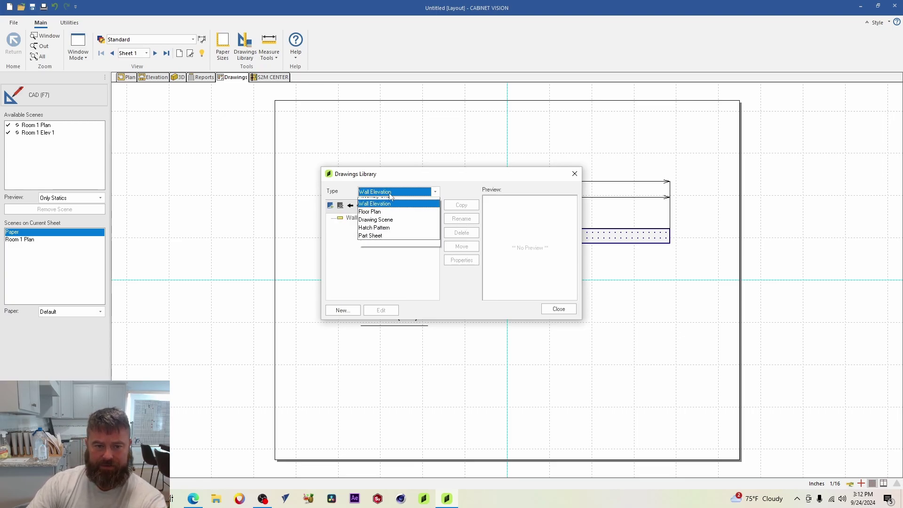
click(394, 214)
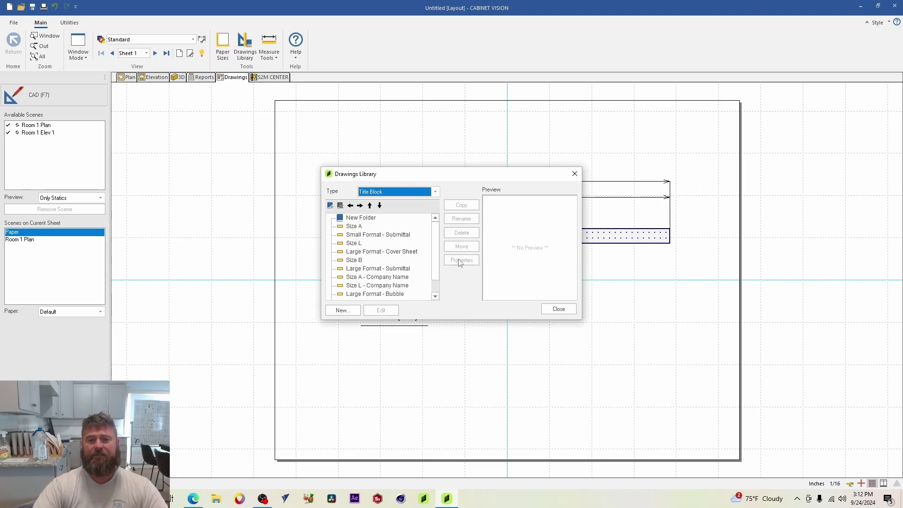
Preview the Size A, Size L and Large Format title blocks, ending on Small Format - Submittal.
drag(469, 178, 798, 228)
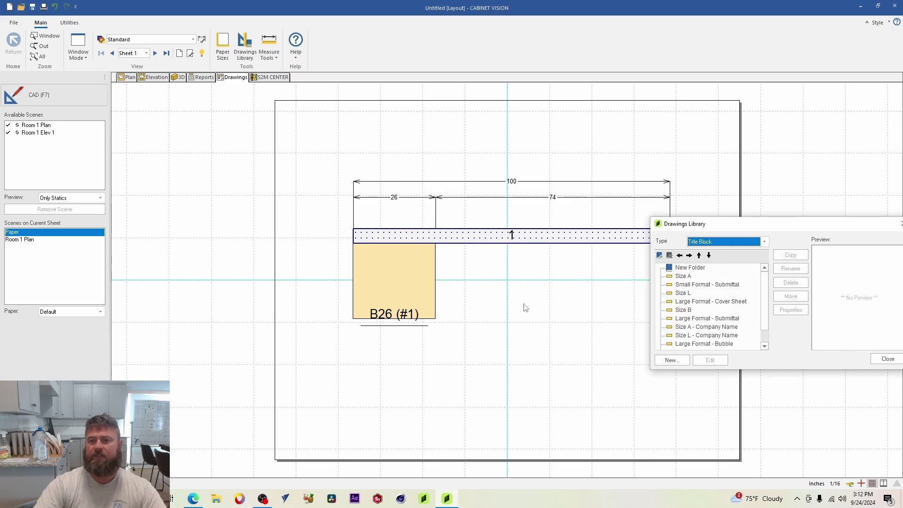
drag(791, 227, 635, 187)
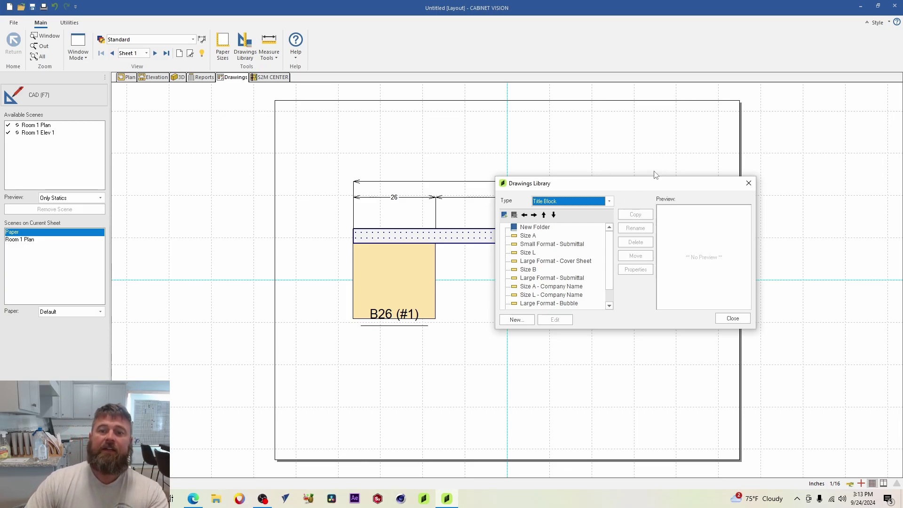
drag(608, 182, 485, 134)
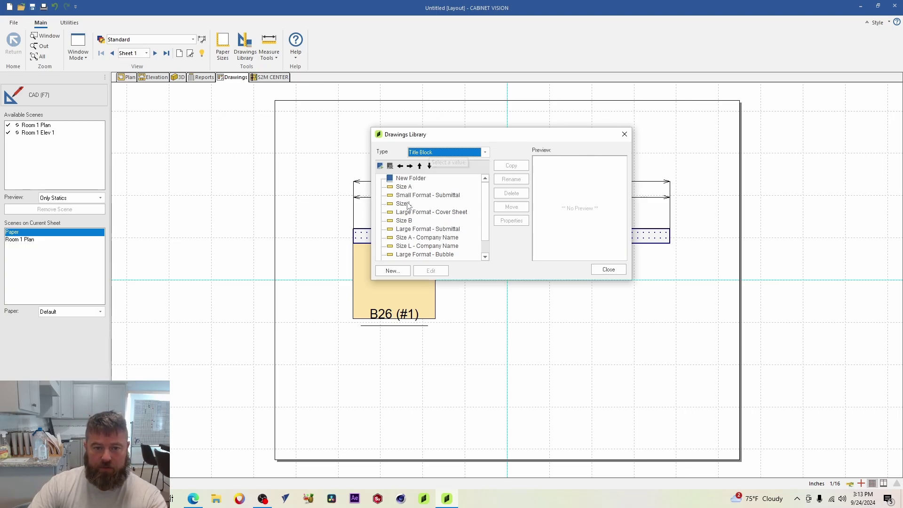
scroll(417, 244, down, 1)
scroll(411, 235, up, 1)
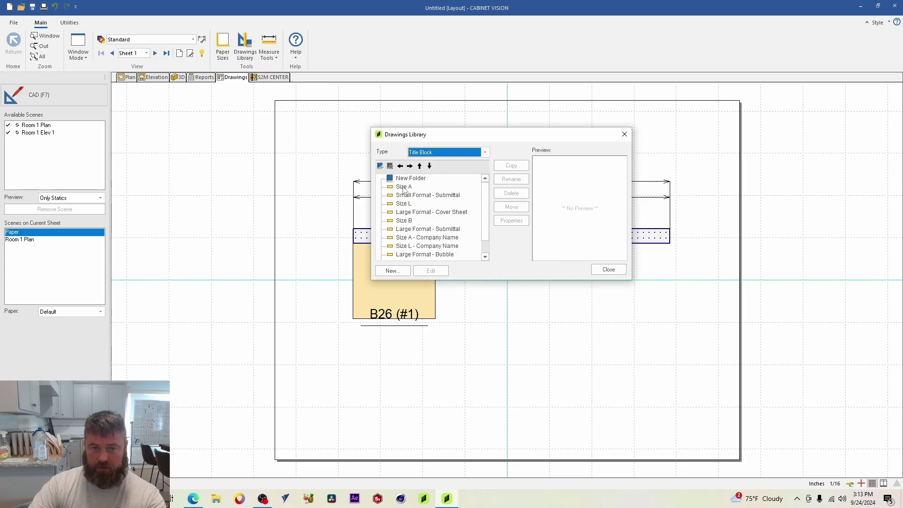
click(403, 187)
click(415, 196)
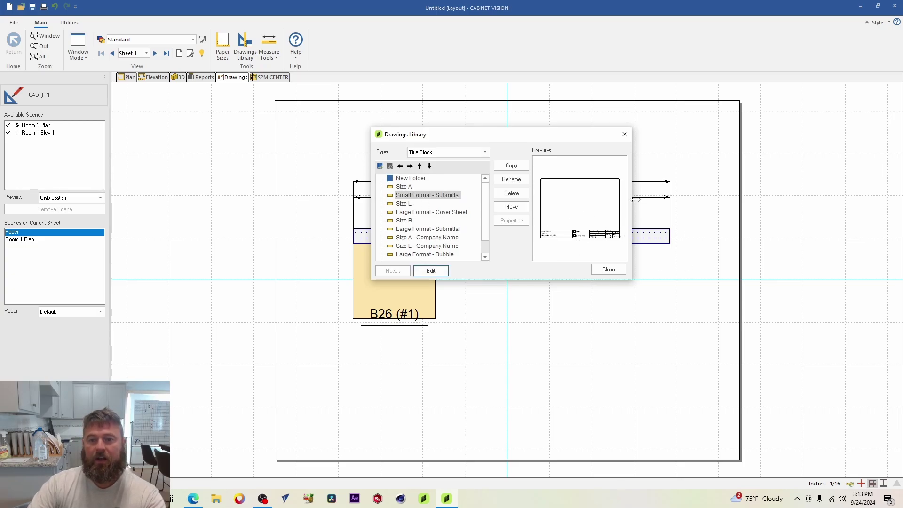
click(405, 204)
click(421, 213)
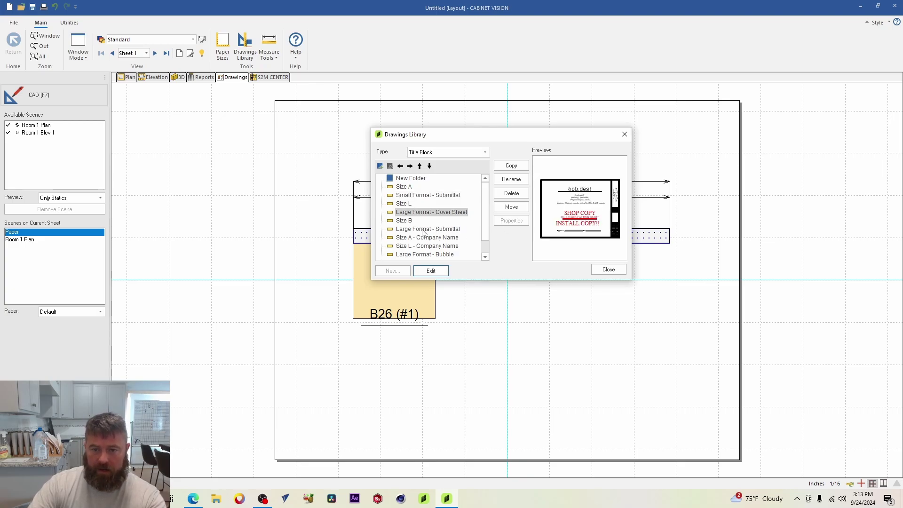
click(407, 229)
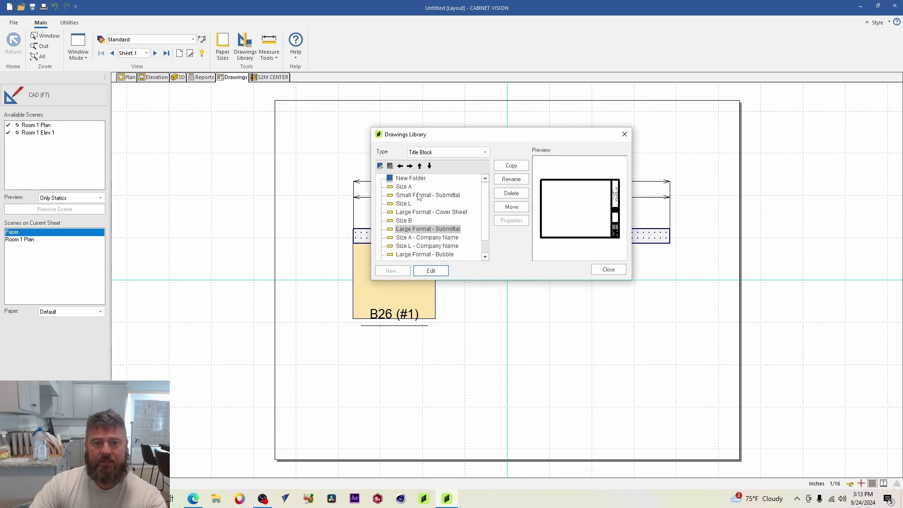
click(437, 197)
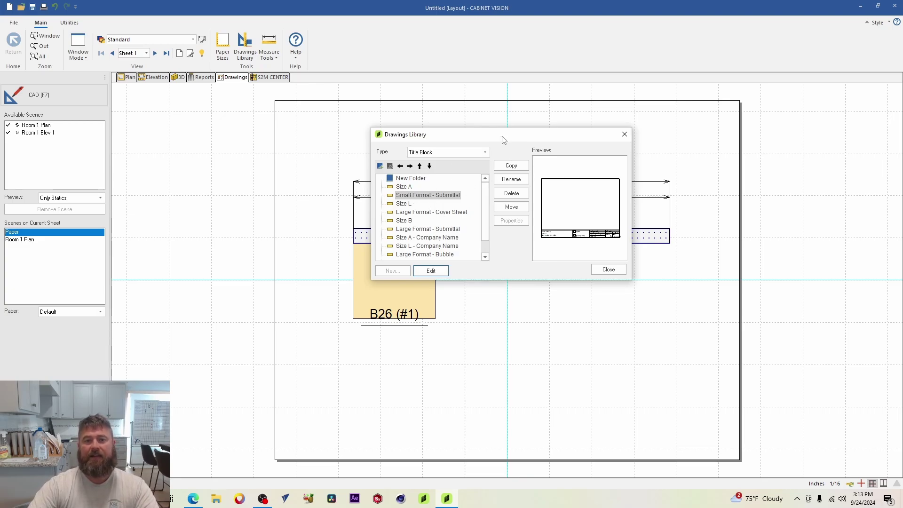
drag(503, 140, 473, 157)
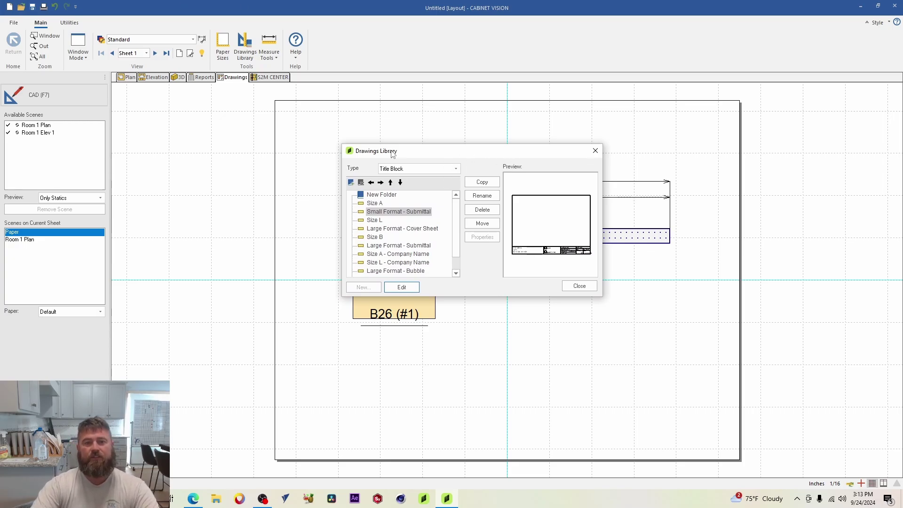
Open the Small Format - Submittal title block for editing and zoom in on its fields.
click(402, 287)
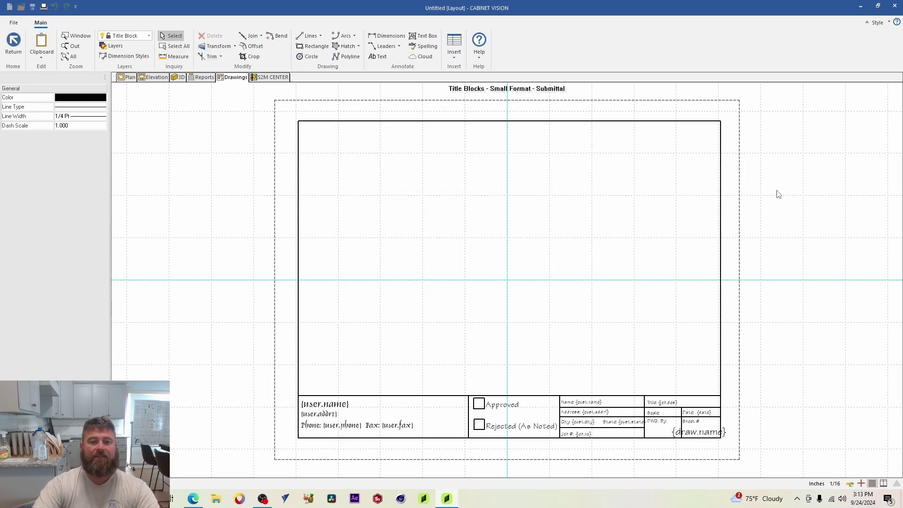
scroll(608, 417, up, 5)
scroll(697, 369, down, 1)
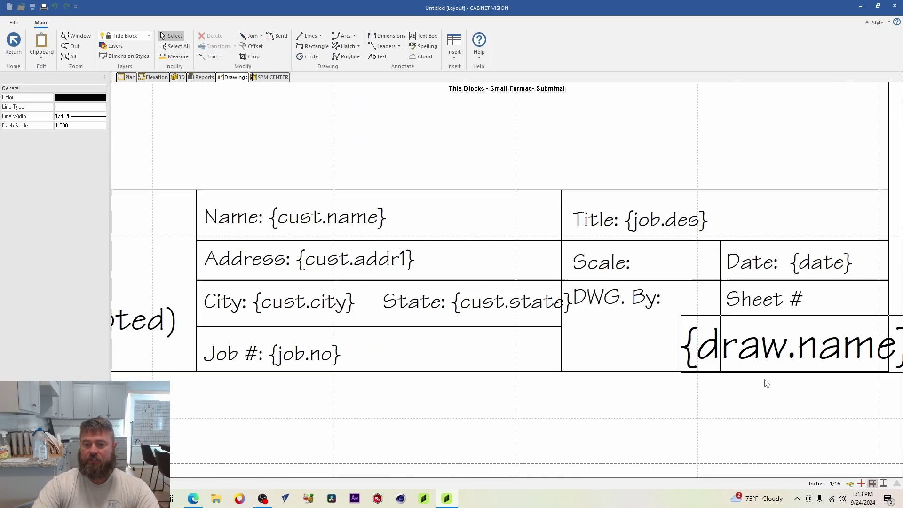
scroll(762, 381, up, 2)
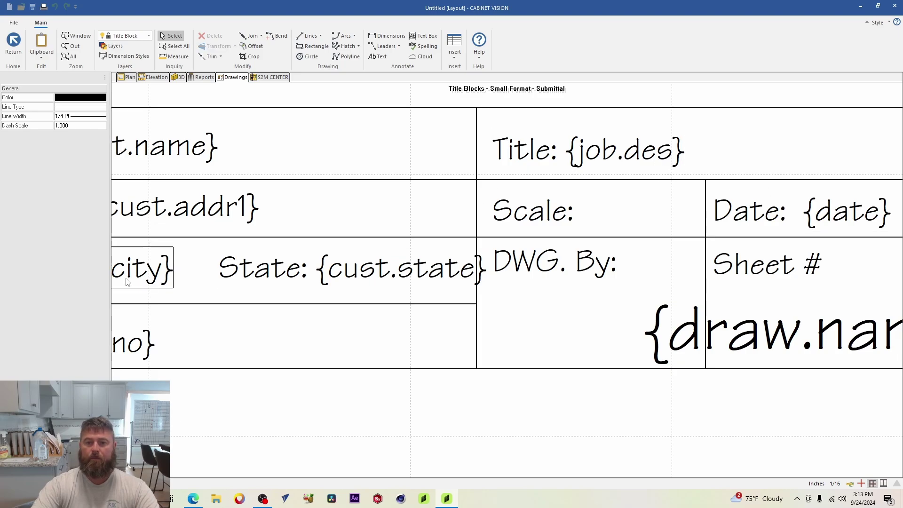
scroll(282, 320, down, 2)
scroll(282, 320, down, 2)
scroll(348, 313, down, 1)
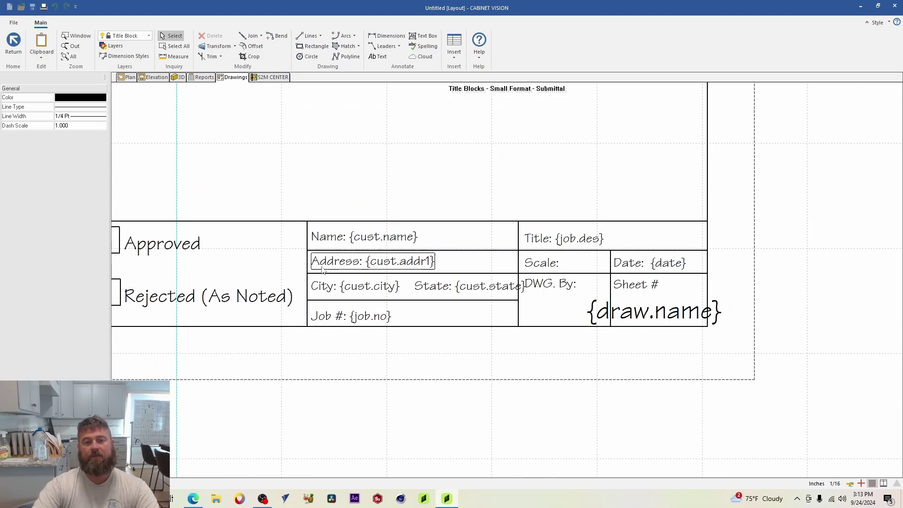
Inspect the Approved/Rejected boxes and company phone and fax fields, then return to Sheet 1.
middle_drag(358, 296, 447, 266)
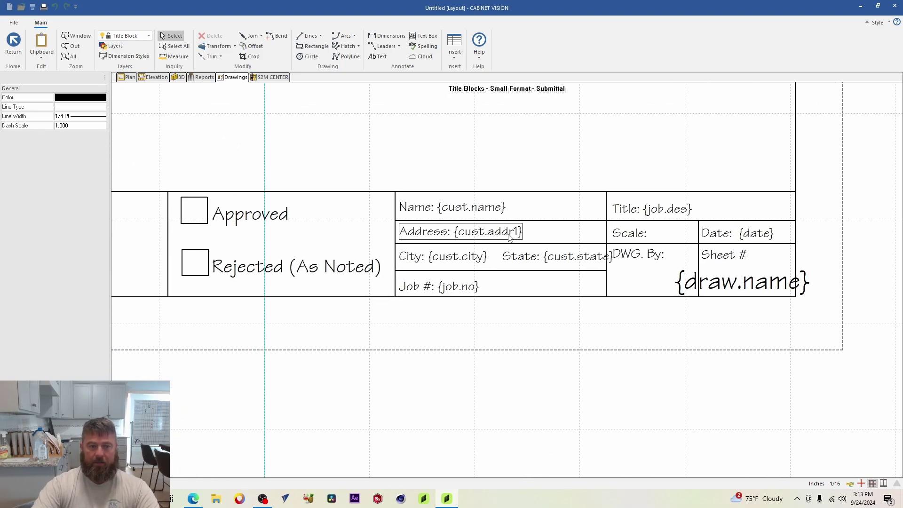
middle_drag(218, 218, 478, 335)
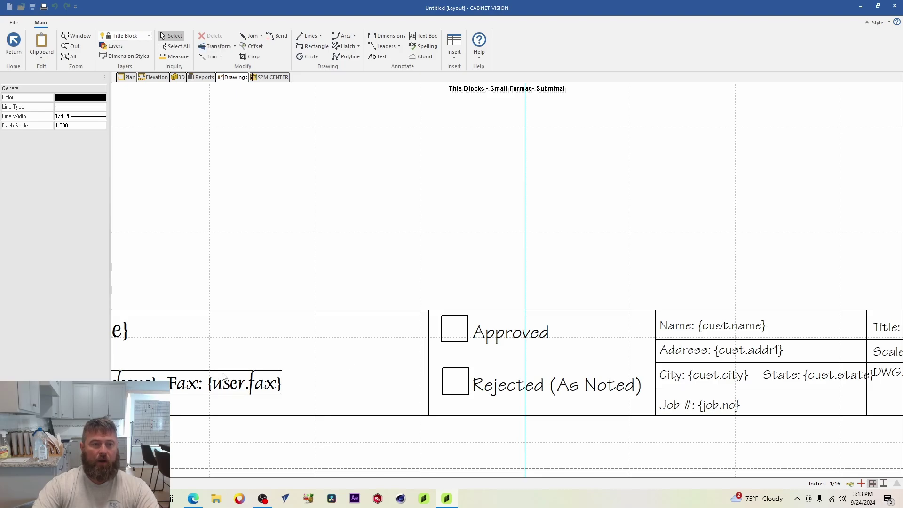
scroll(558, 355, up, 1)
scroll(558, 354, down, 4)
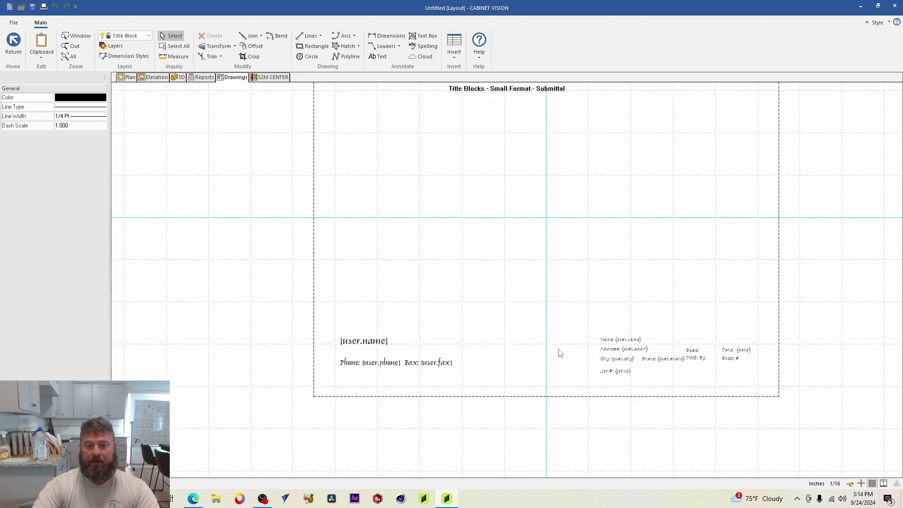
scroll(699, 311, up, 2)
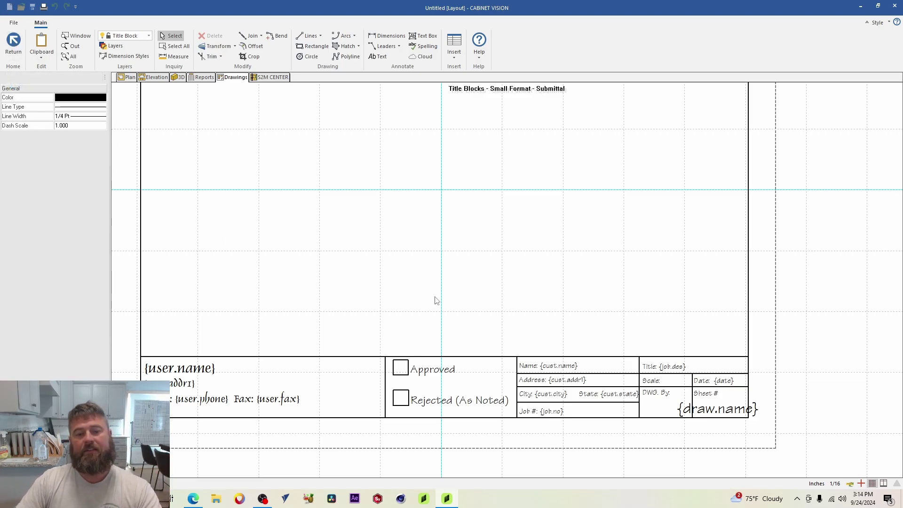
click(13, 44)
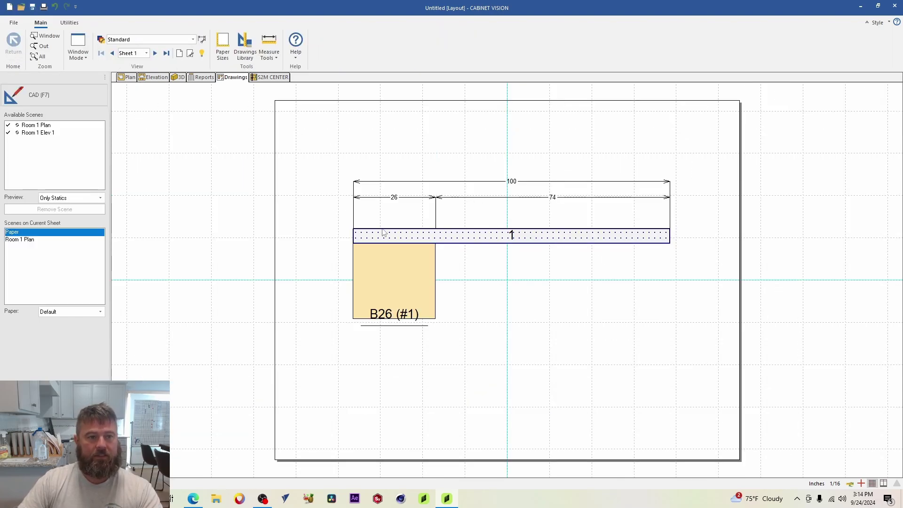
click(244, 47)
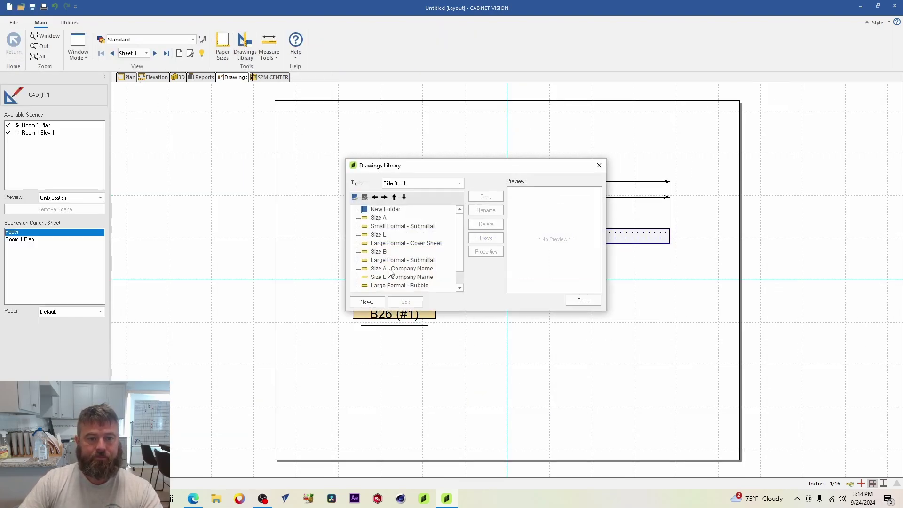
click(394, 227)
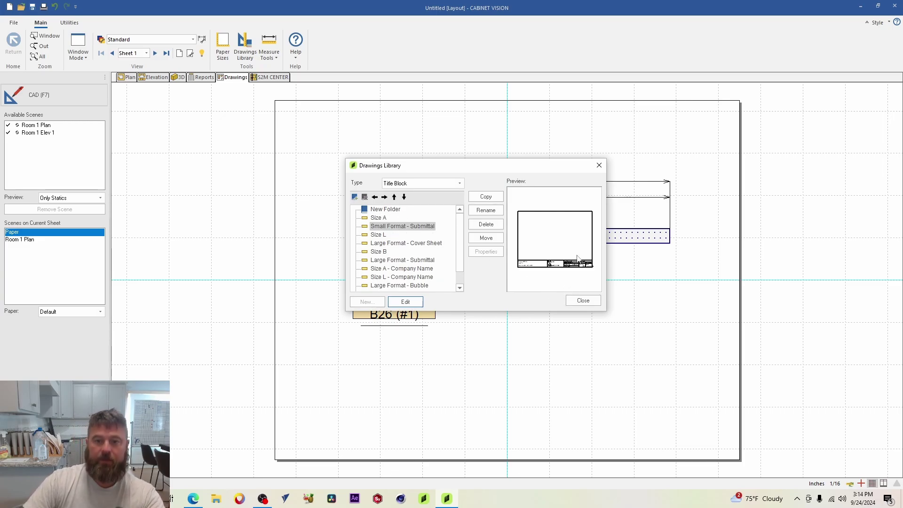
click(589, 300)
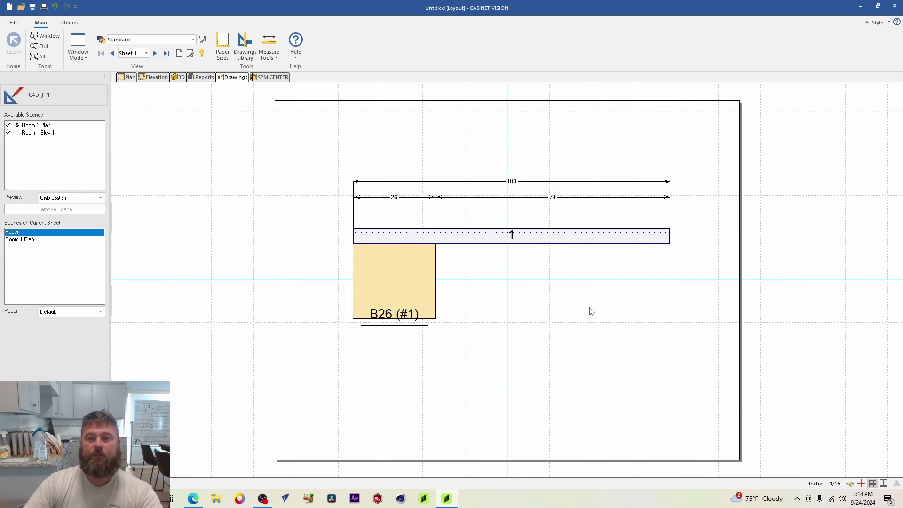
right_click(489, 281)
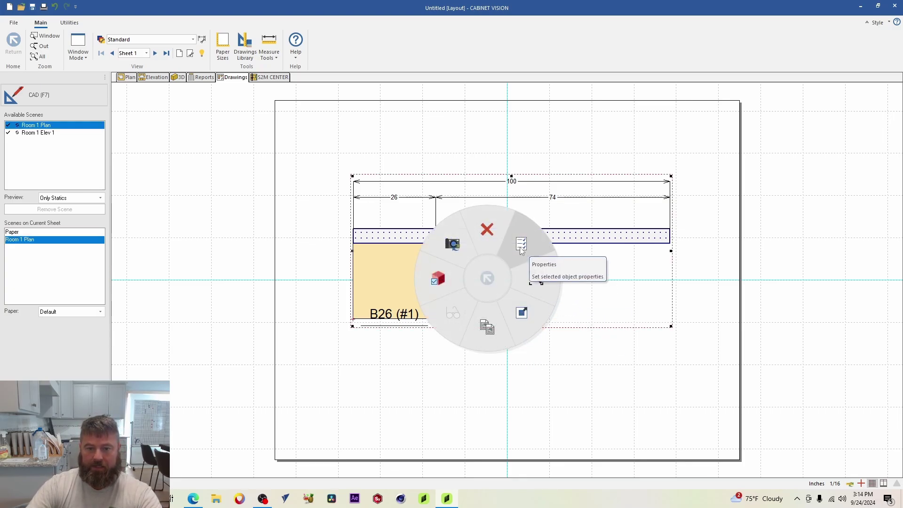
click(594, 402)
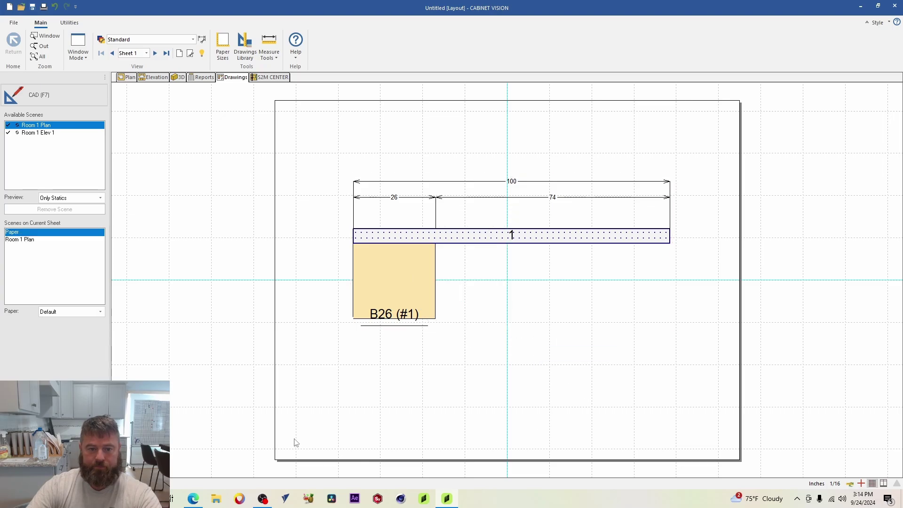
key(F7)
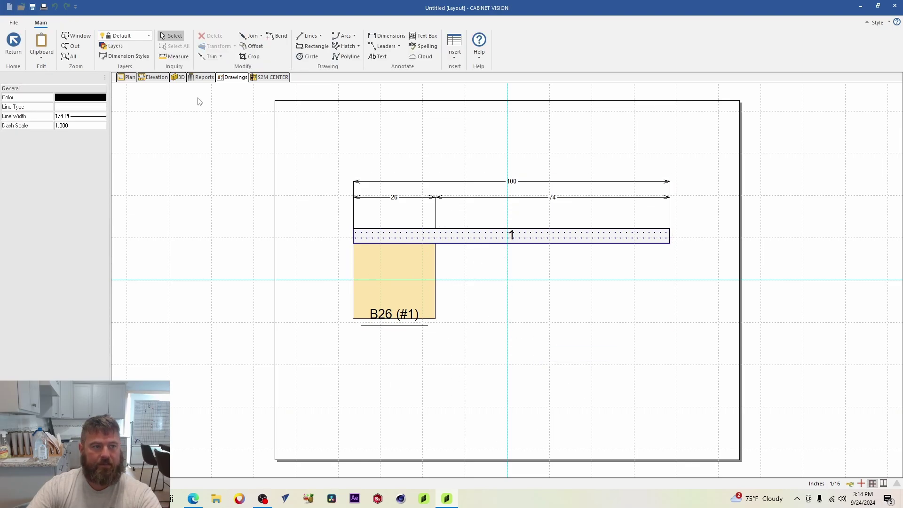
click(13, 46)
click(365, 264)
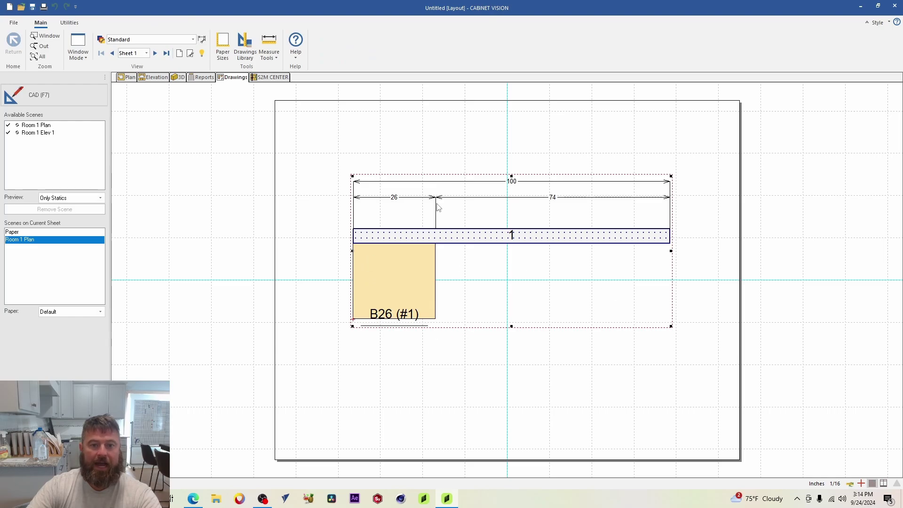
click(213, 215)
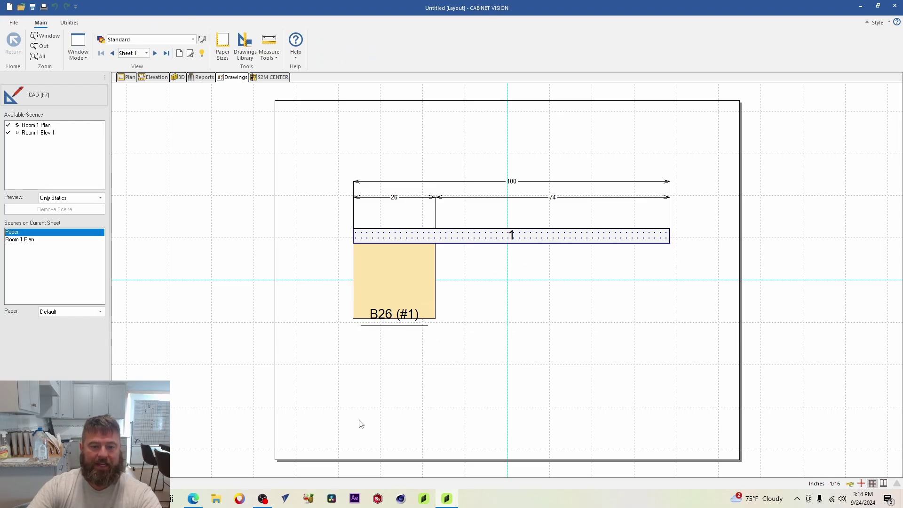
Apply the Small Format - Submittal title block to Sheet 1, then reopen its title block settings.
right_click(320, 386)
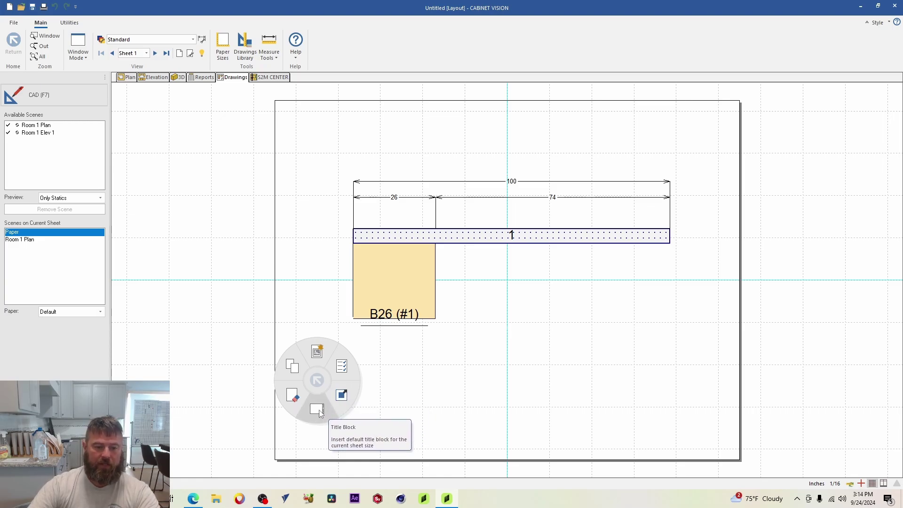
click(317, 410)
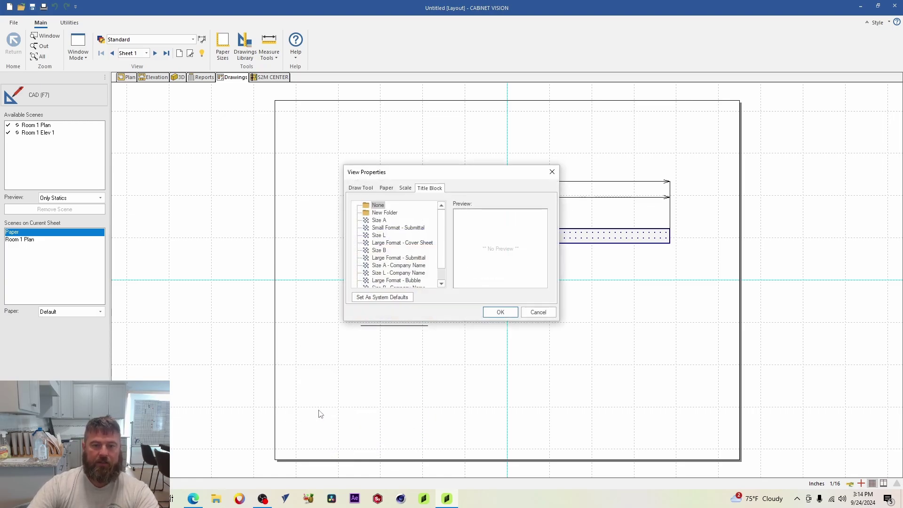
click(392, 229)
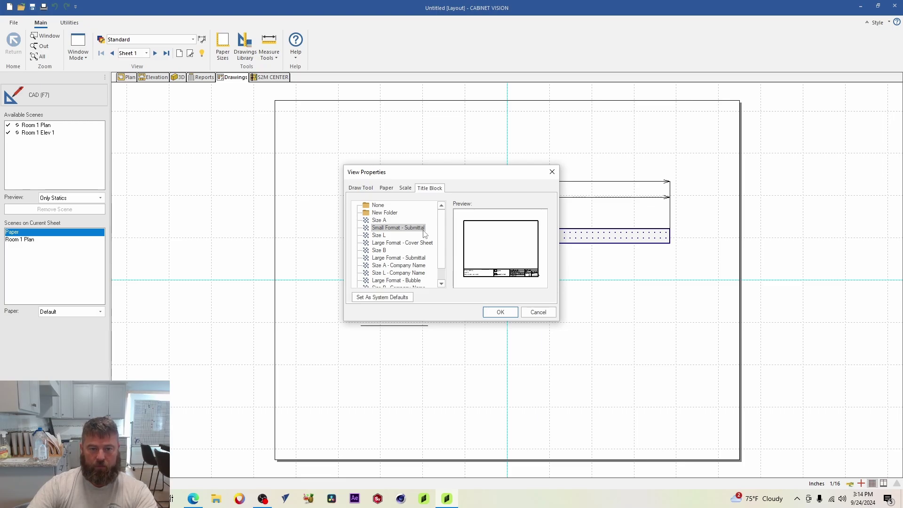
click(500, 312)
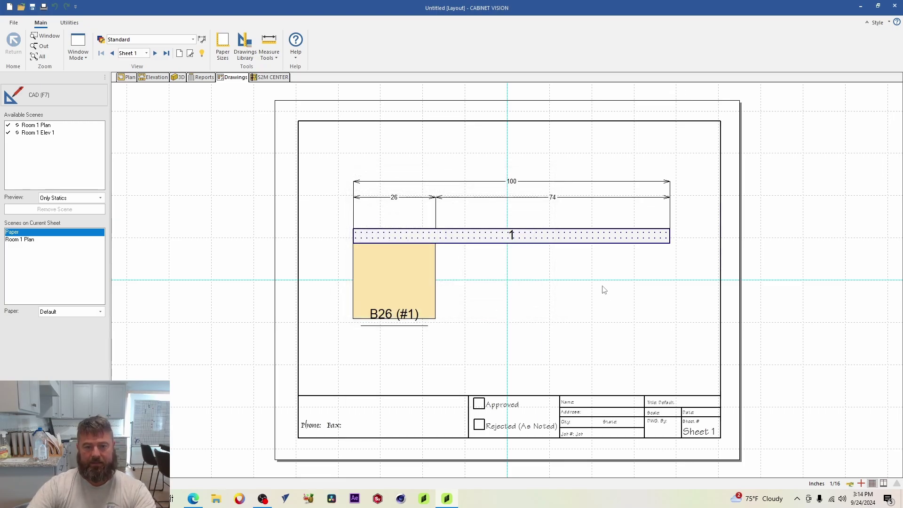
right_click(284, 237)
click(282, 258)
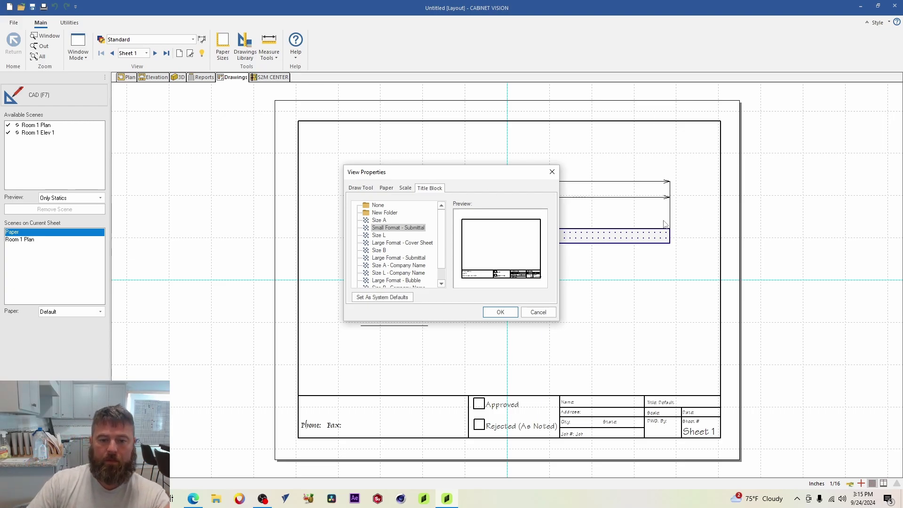
Close the title block settings, add a new blank sheet, and go back to Sheet 2.
click(538, 312)
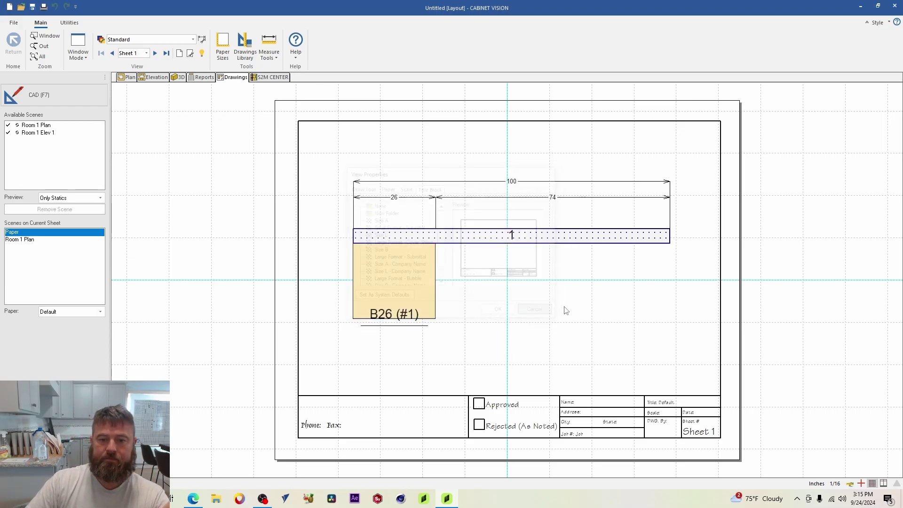
click(179, 54)
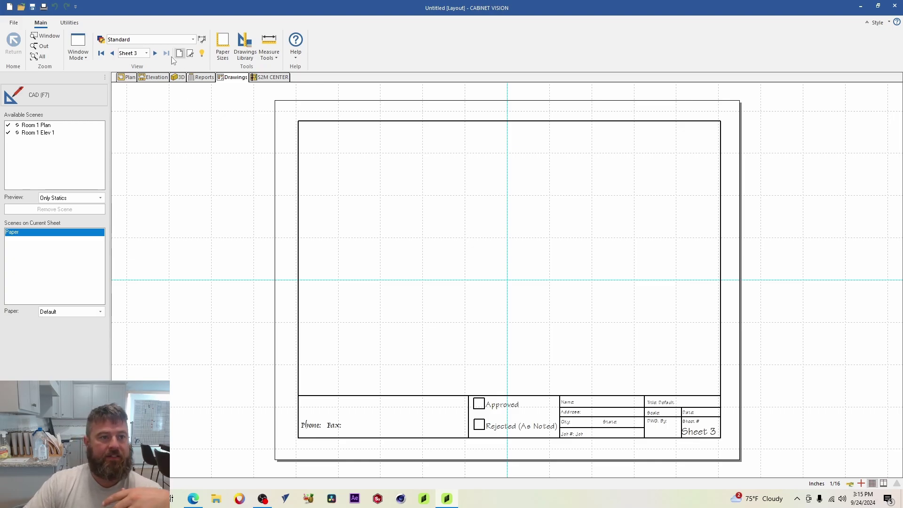
click(112, 53)
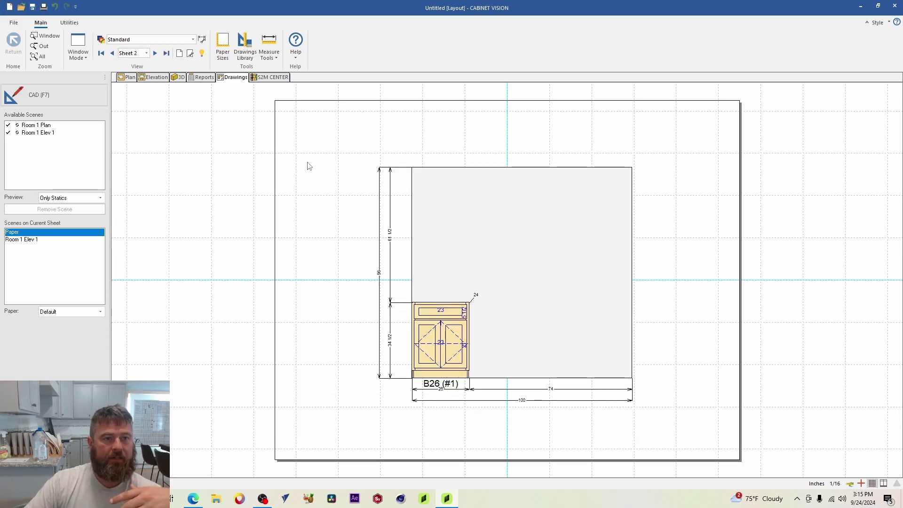
Open the Small Format - Submittal title block for editing from the Drawings Library.
click(245, 57)
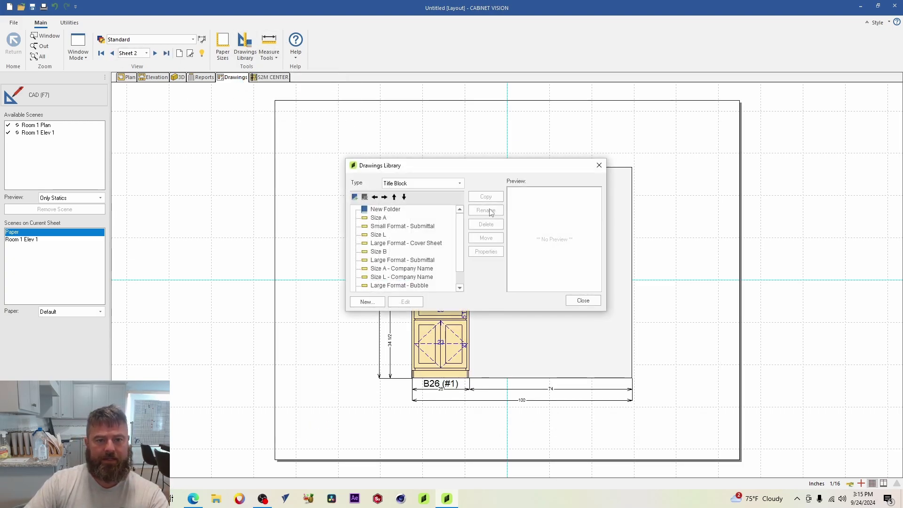
click(424, 226)
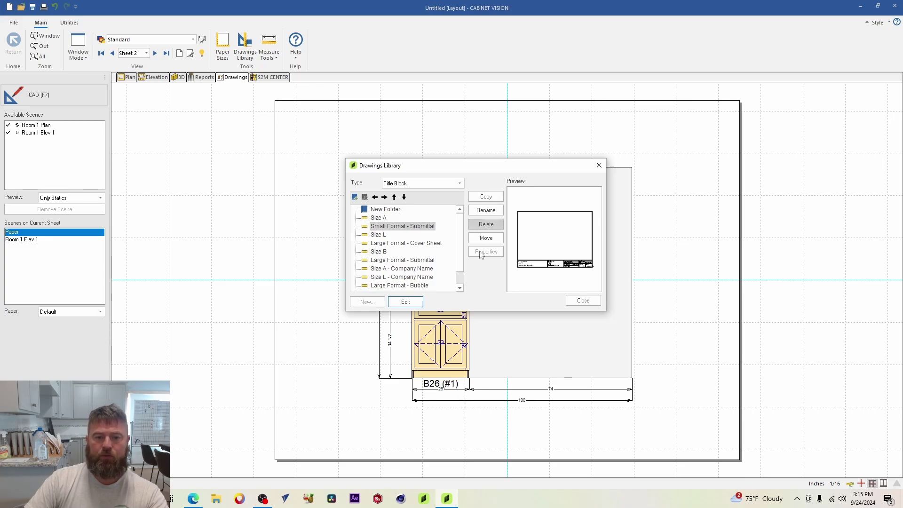
click(405, 302)
scroll(613, 414, up, 3)
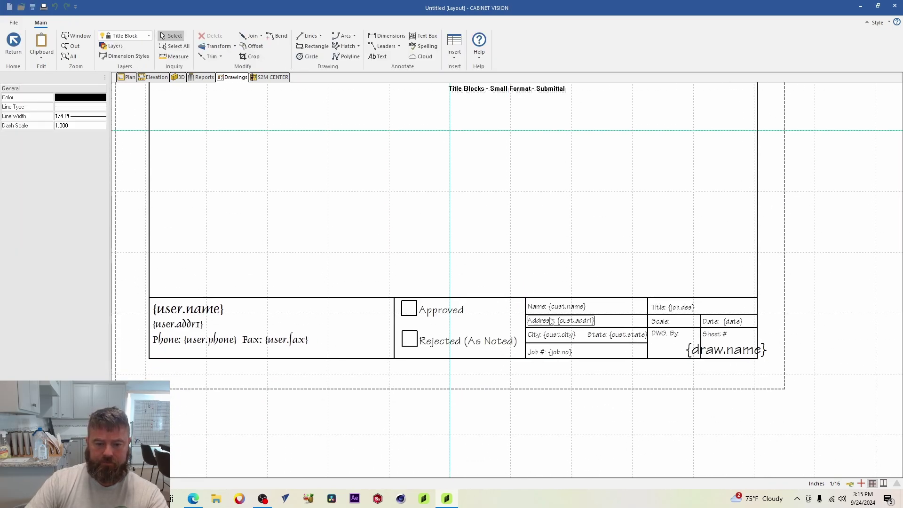
scroll(616, 352, up, 5)
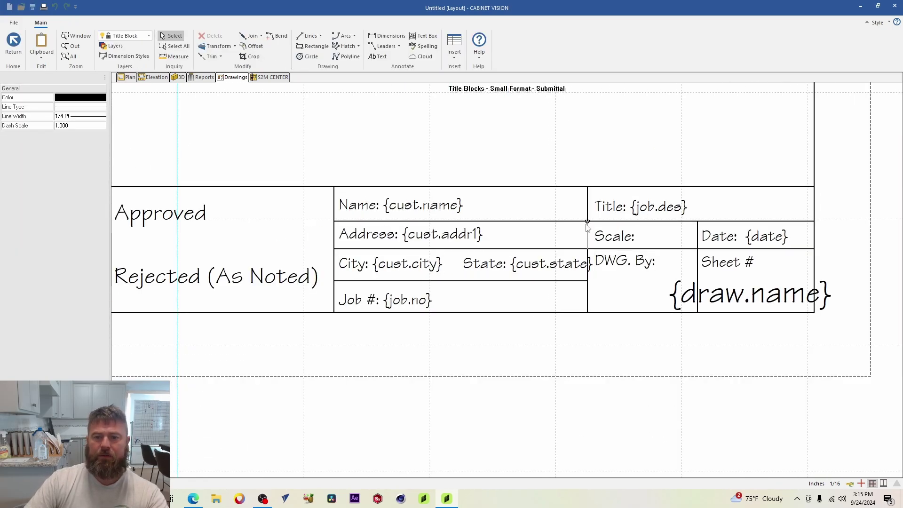
Move the State-field divider line left and back by its midpoint grip, then leave the editor.
click(588, 248)
click(588, 248)
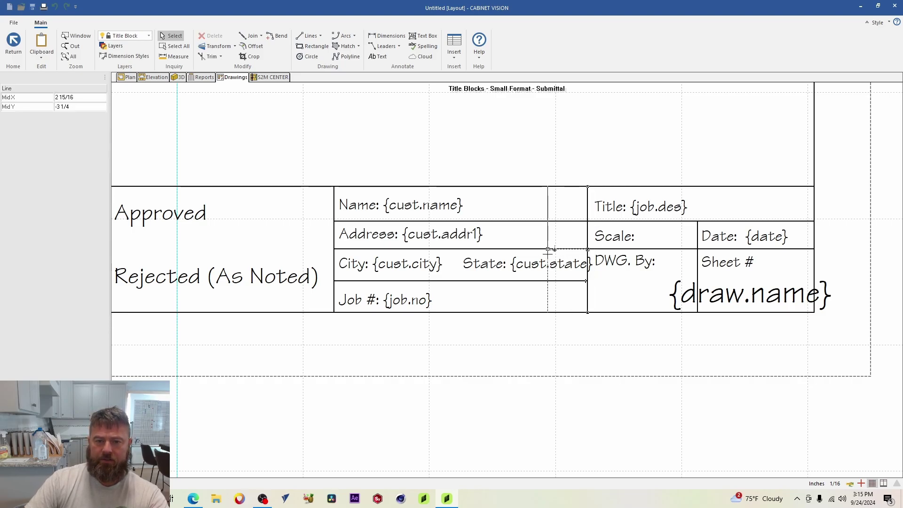
click(572, 248)
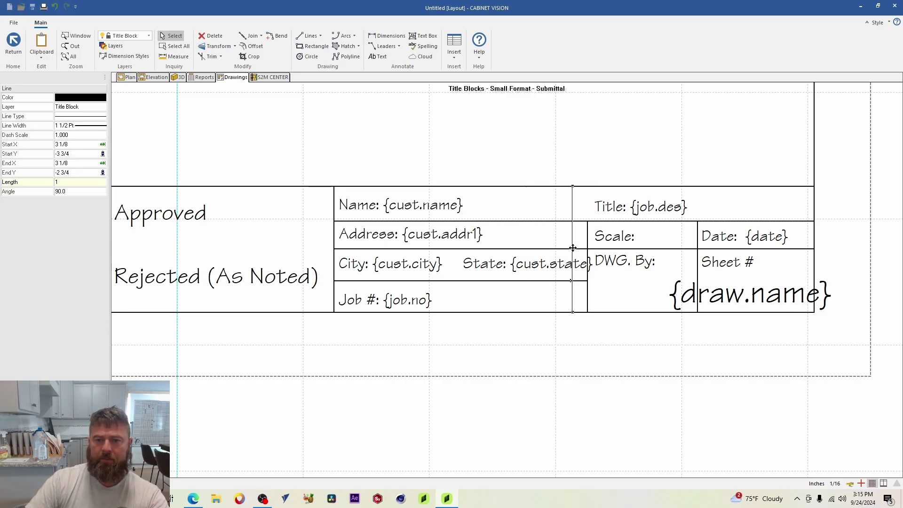
click(573, 249)
click(588, 248)
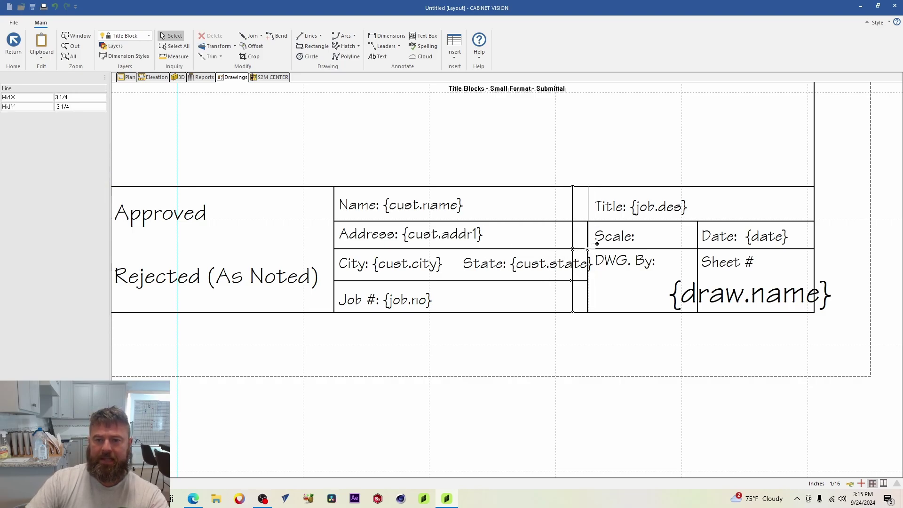
click(571, 113)
scroll(448, 418, down, 2)
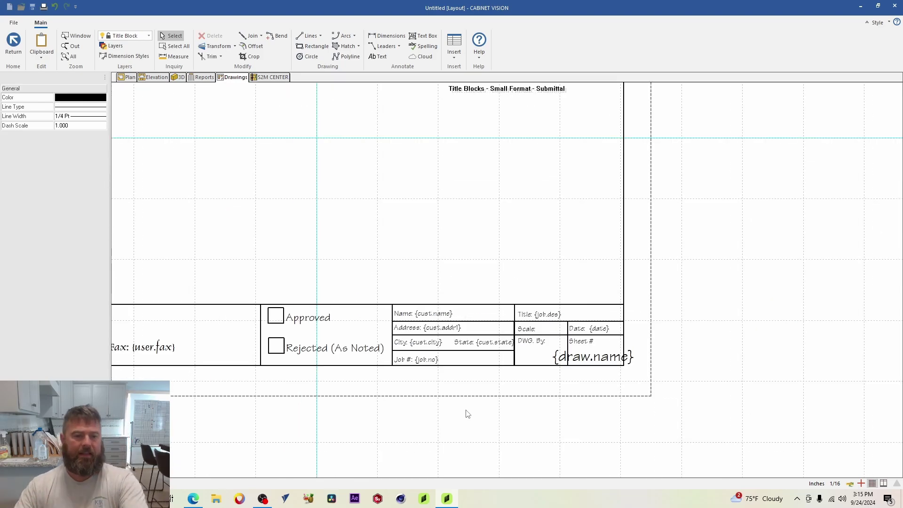
scroll(282, 156, down, 2)
mouse_move(303, 167)
middle_down()
mouse_move(360, 235)
mouse_move(342, 267)
middle_up()
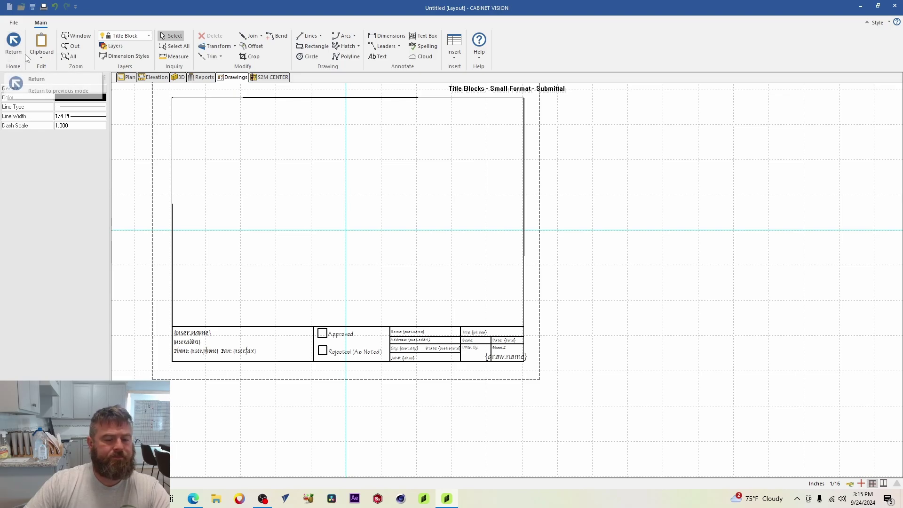
click(13, 44)
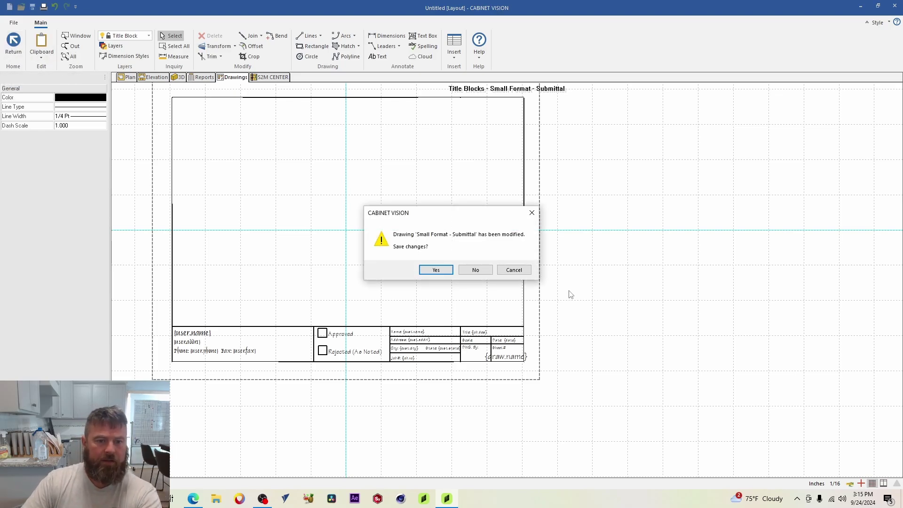
Answer the save prompt and apply the Small Format - Submittal title block to Sheet 2.
click(475, 270)
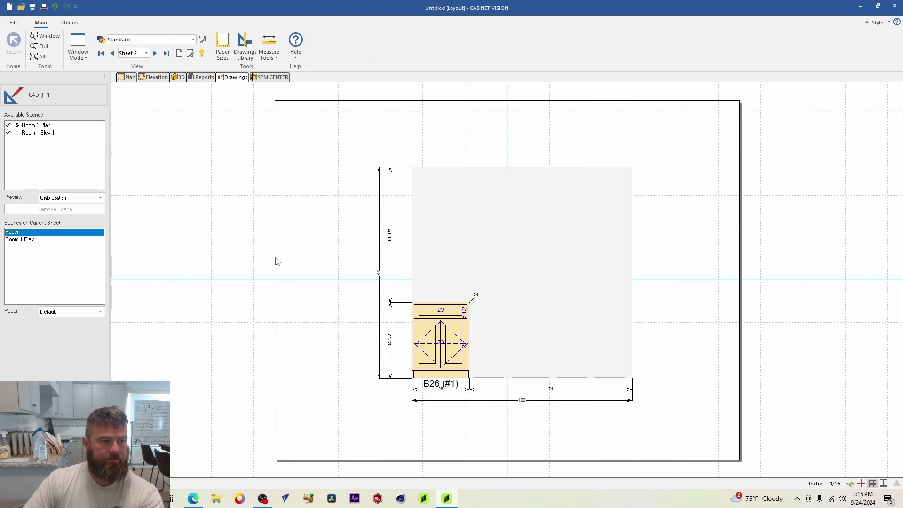
right_click(283, 219)
click(305, 224)
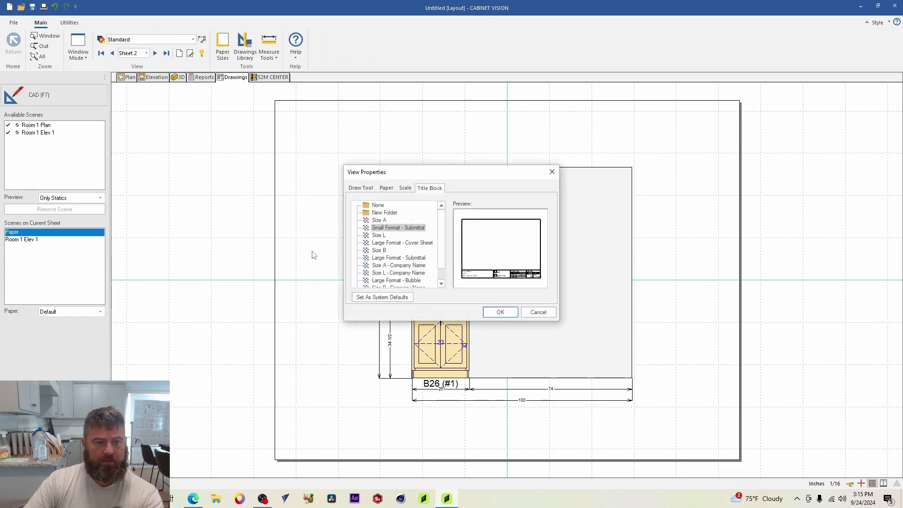
click(500, 311)
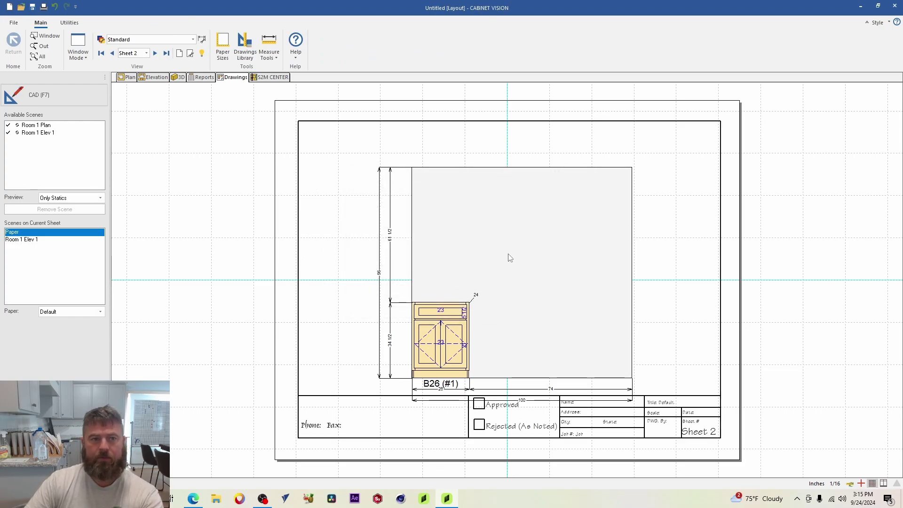
Select and release the Room 1 Elev 1 scene, then view the whole sheet.
scroll(253, 194, up, 1)
scroll(253, 194, down, 1)
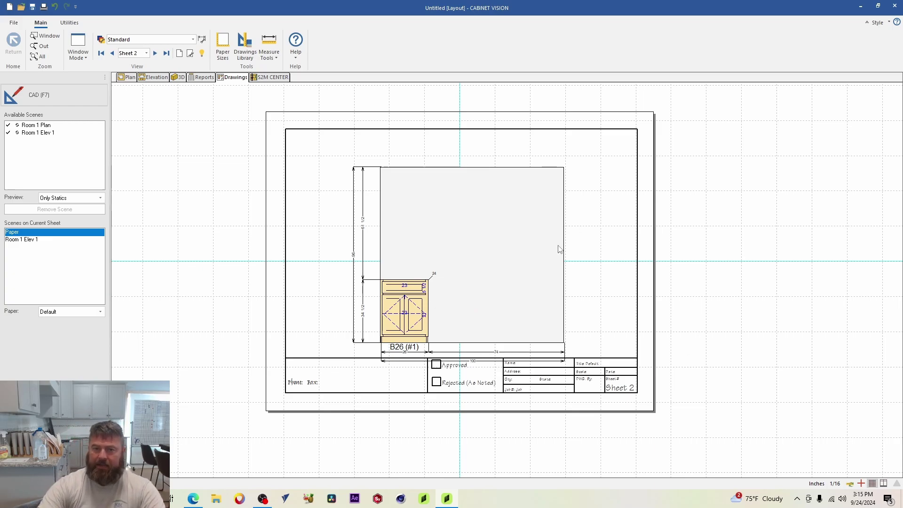
scroll(559, 254, up, 1)
scroll(548, 355, up, 1)
click(425, 326)
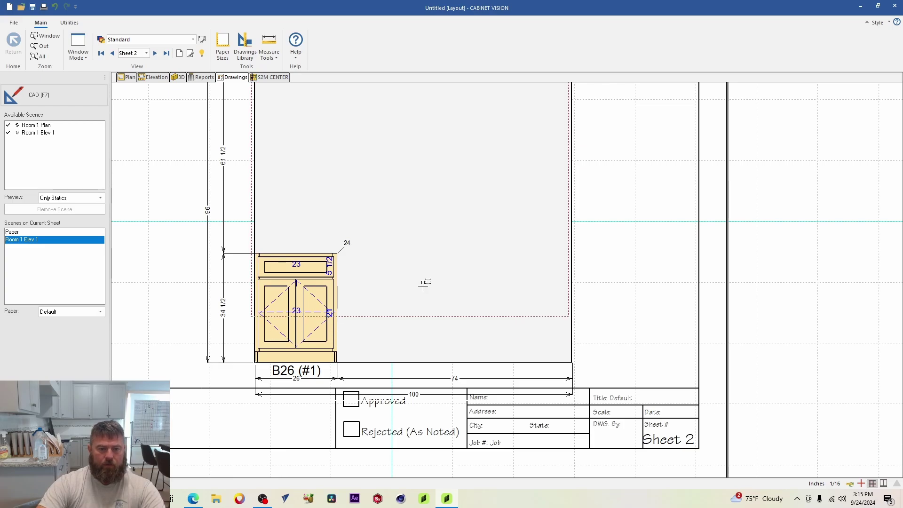
scroll(434, 349, down, 1)
click(666, 346)
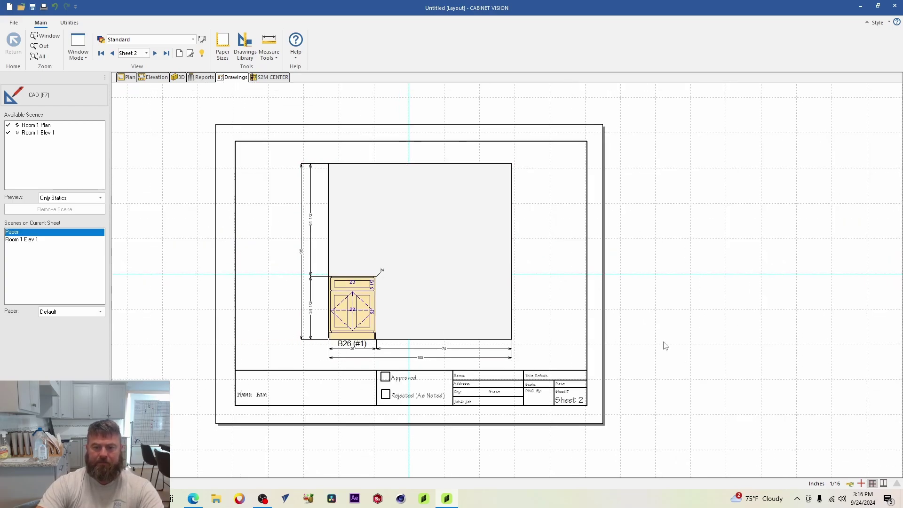
scroll(582, 422, up, 1)
scroll(540, 419, down, 1)
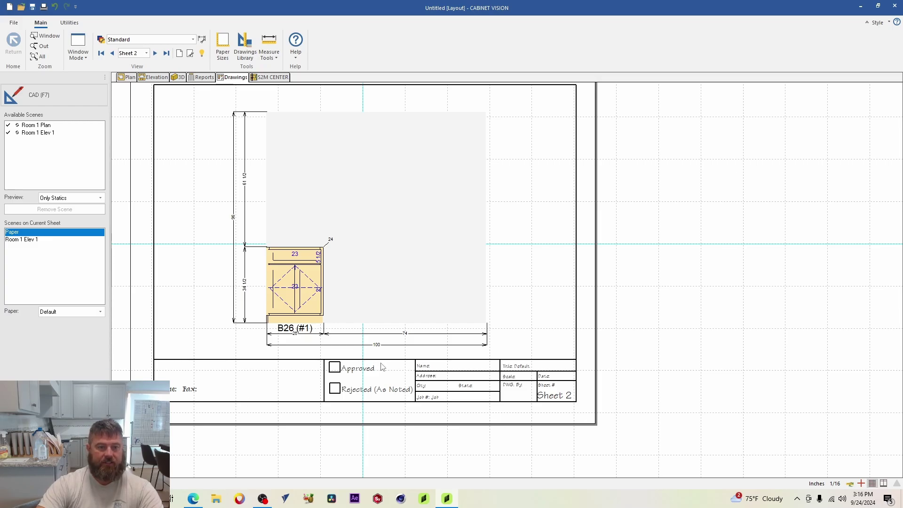
middle_drag(384, 370, 437, 404)
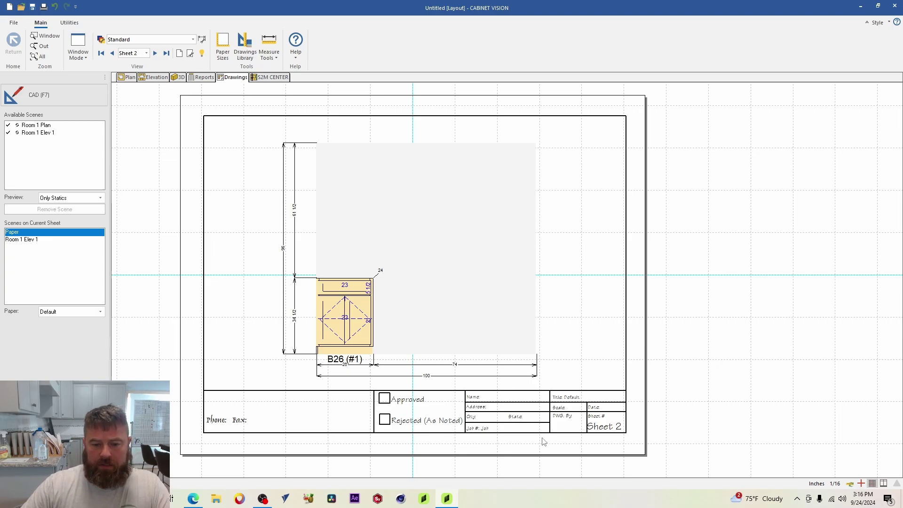
scroll(486, 411, down, 2)
scroll(357, 414, up, 4)
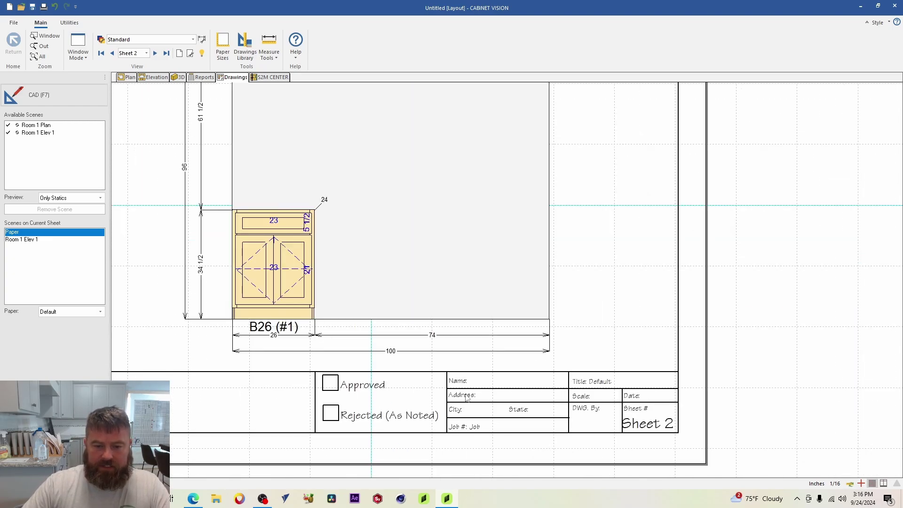
scroll(343, 416, up, 2)
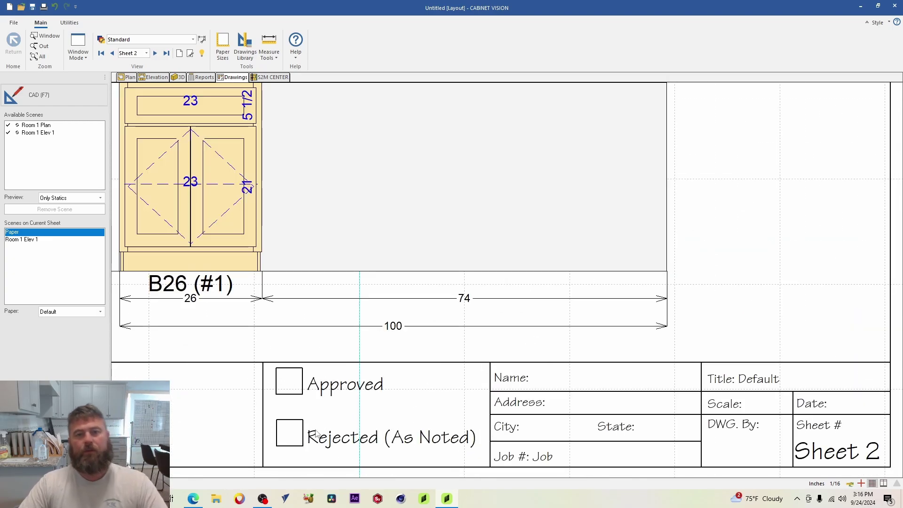
scroll(311, 437, down, 3)
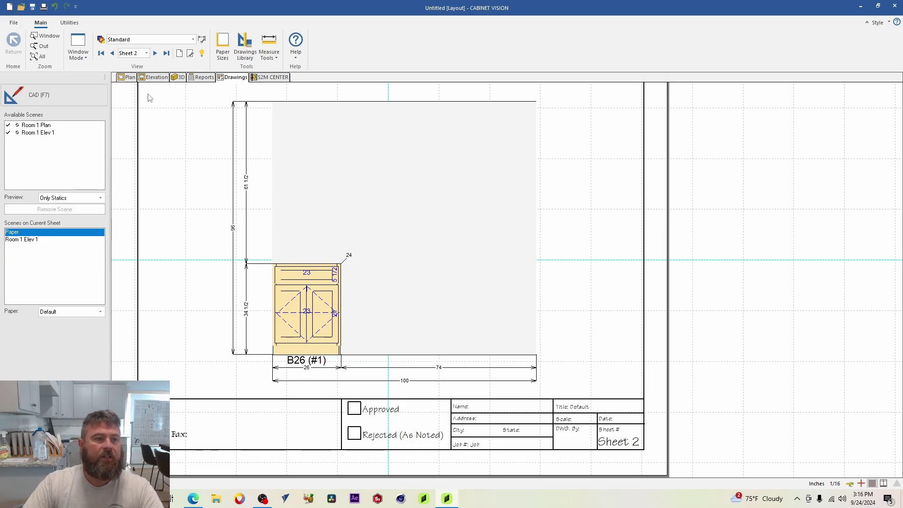
From the Room 1 plan, open Job Properties and enter the customer's name, street address and city.
click(129, 78)
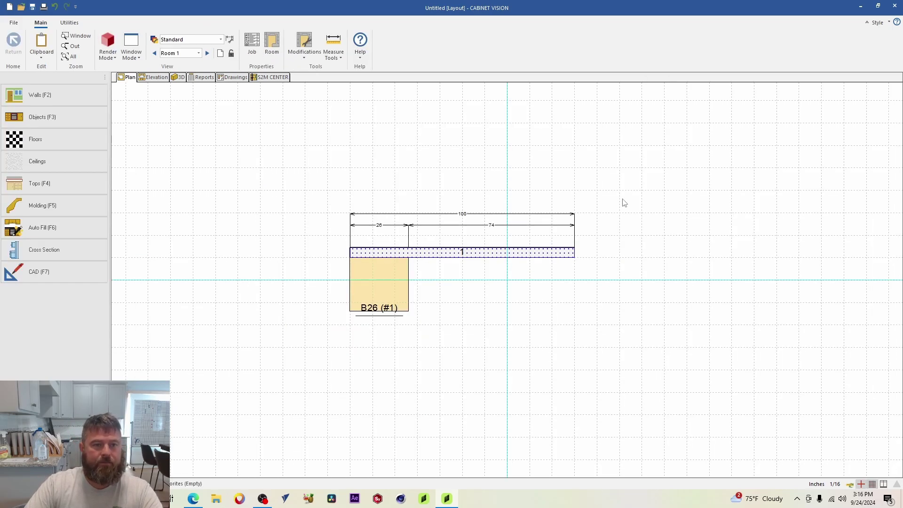
click(252, 43)
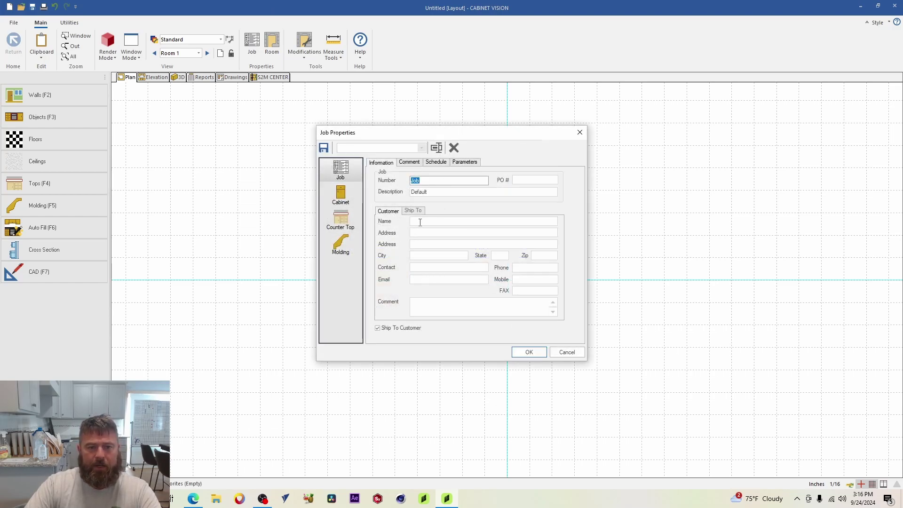
click(420, 222)
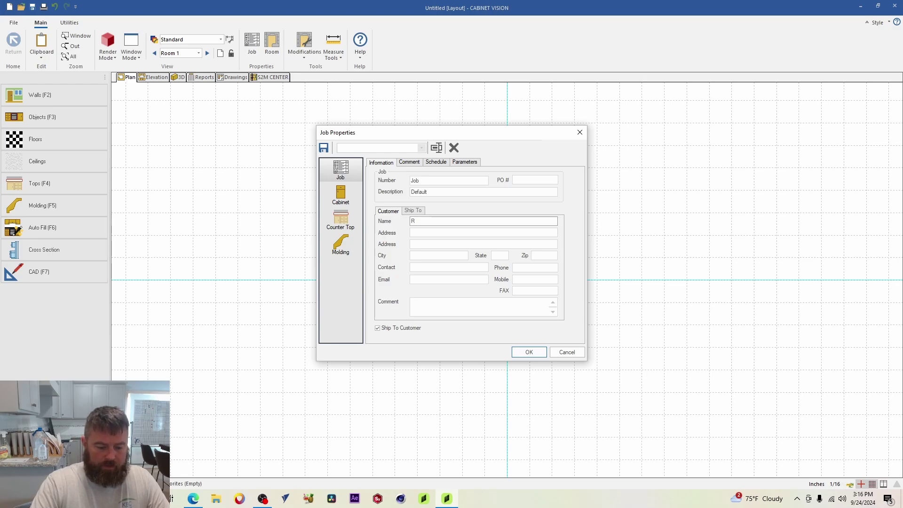
text('s Job)
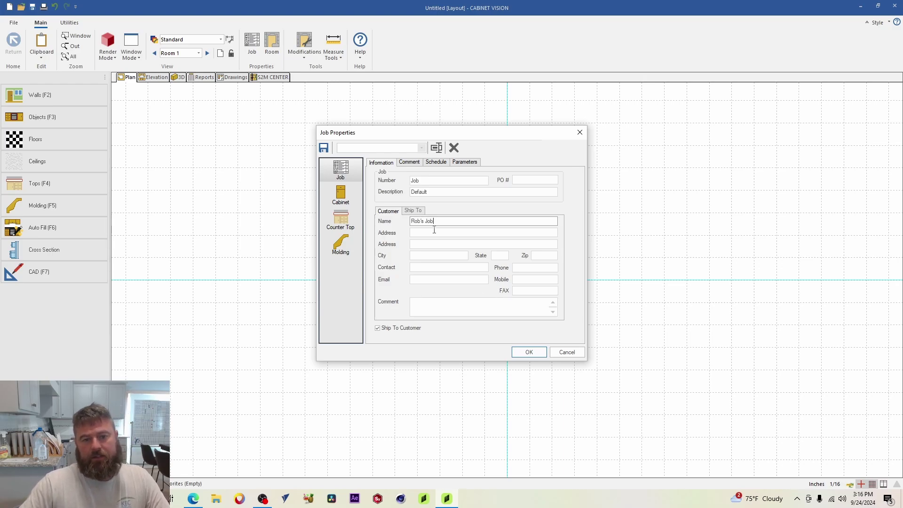
click(433, 230)
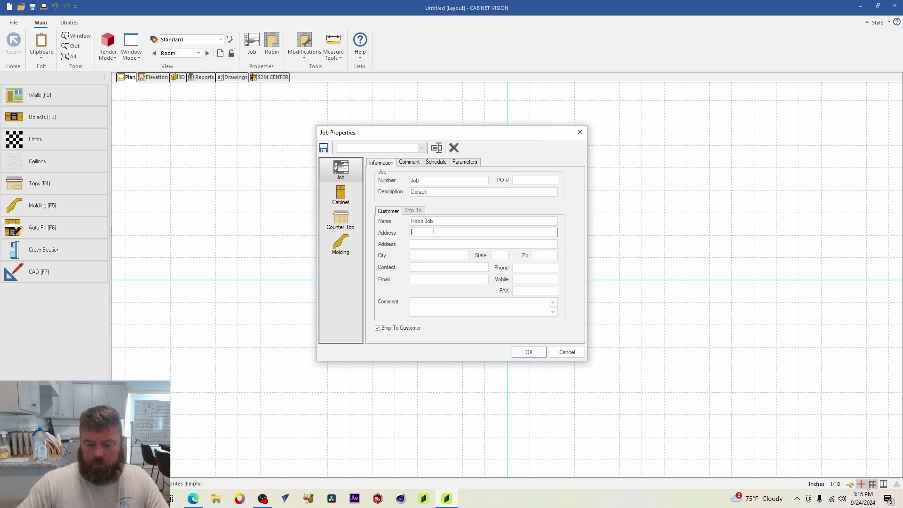
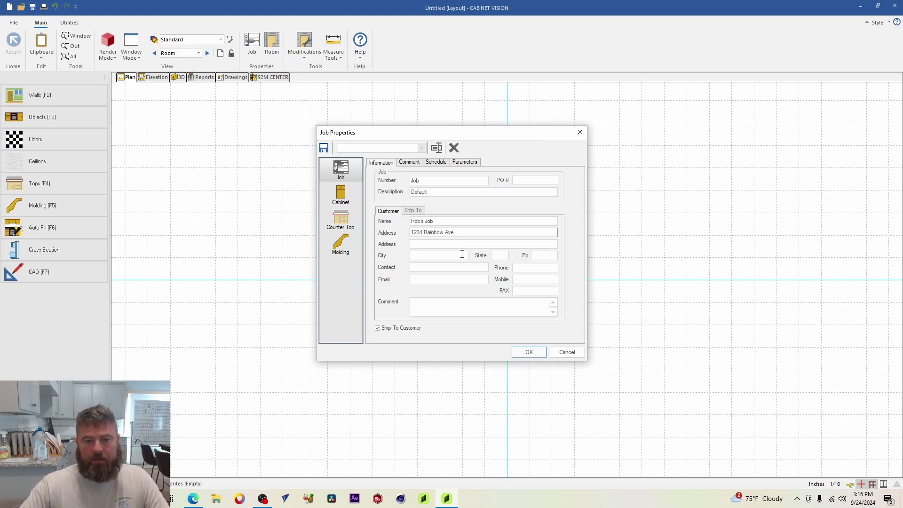
click(457, 256)
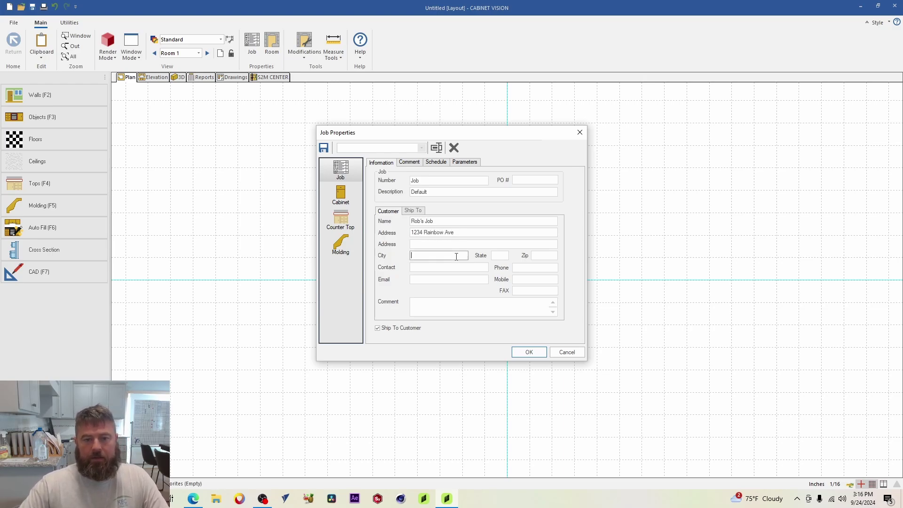
text(Siloam Springs)
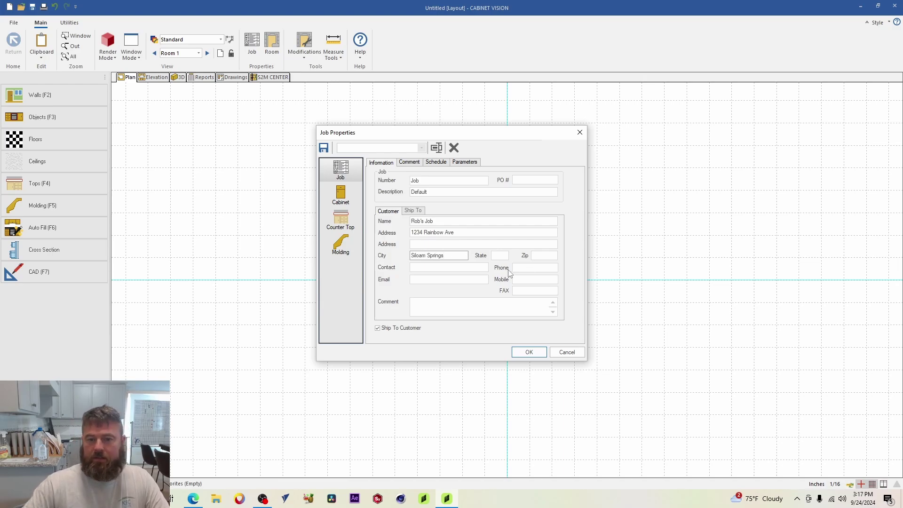
Fill in the customer's state and zip code, then confirm and close Job Properties.
click(501, 254)
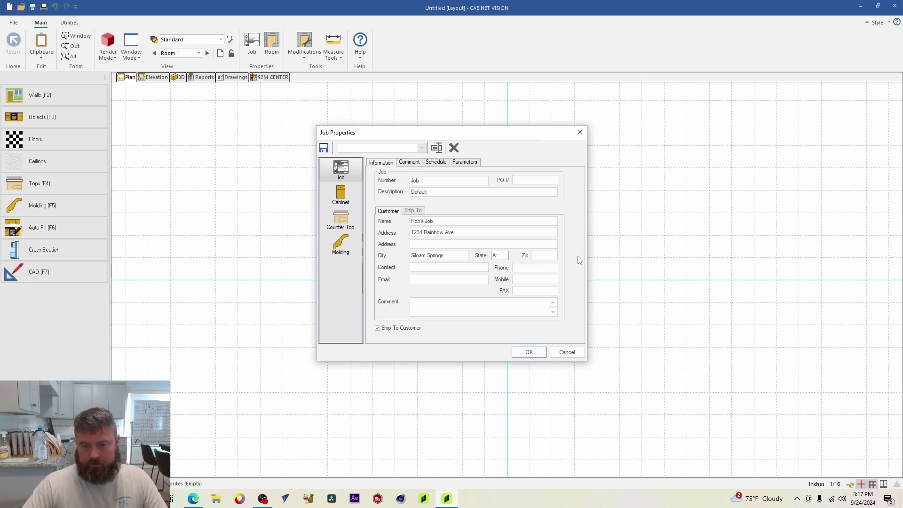
click(540, 255)
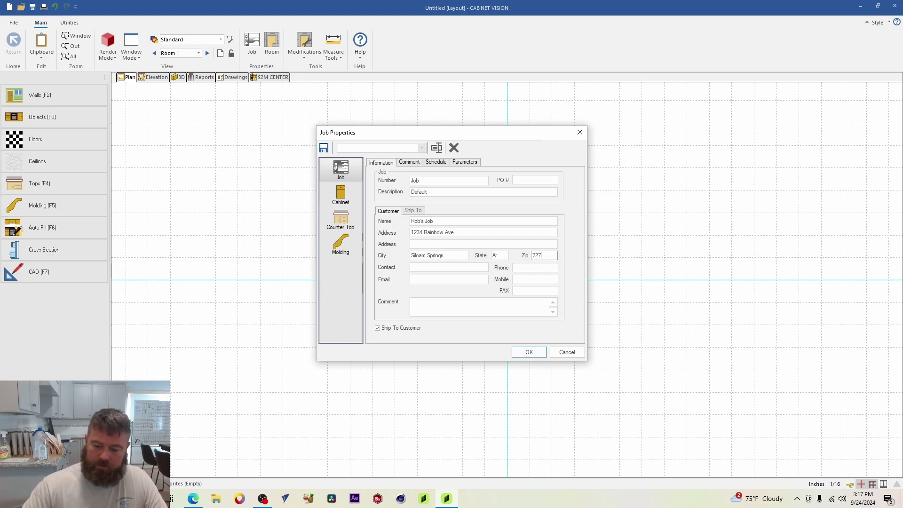
text(72761)
click(450, 280)
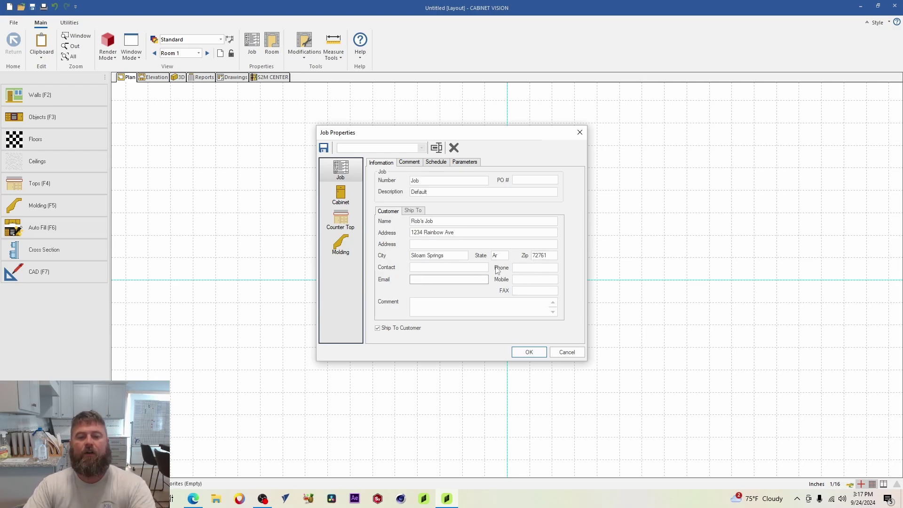
click(534, 354)
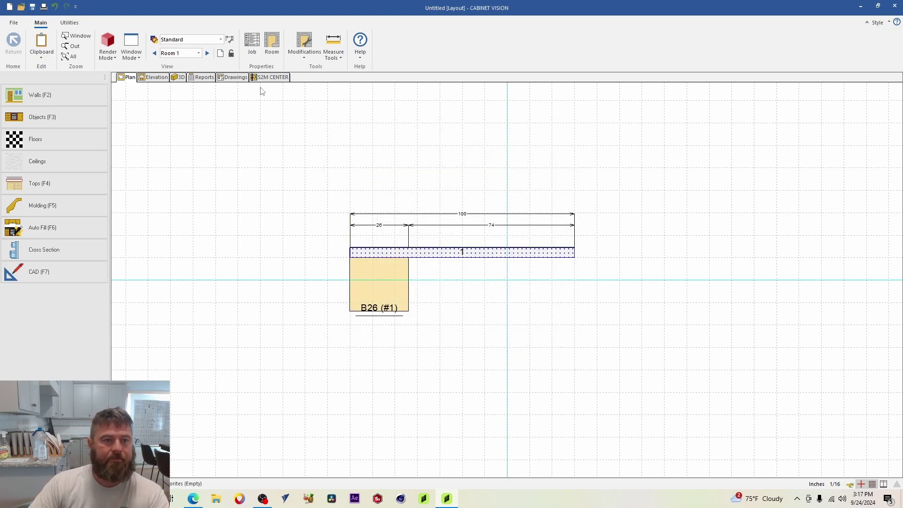
click(237, 78)
scroll(649, 447, up, 4)
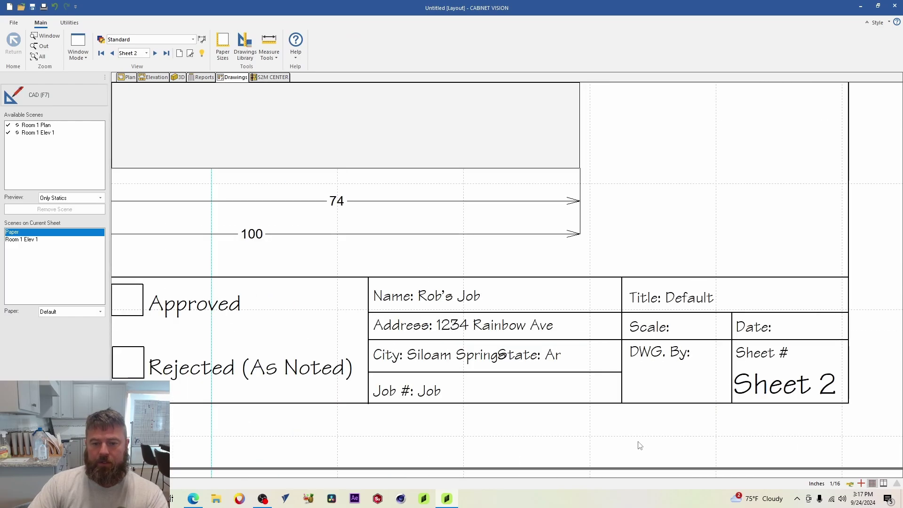
scroll(630, 435, up, 1)
scroll(566, 409, down, 1)
scroll(478, 365, up, 2)
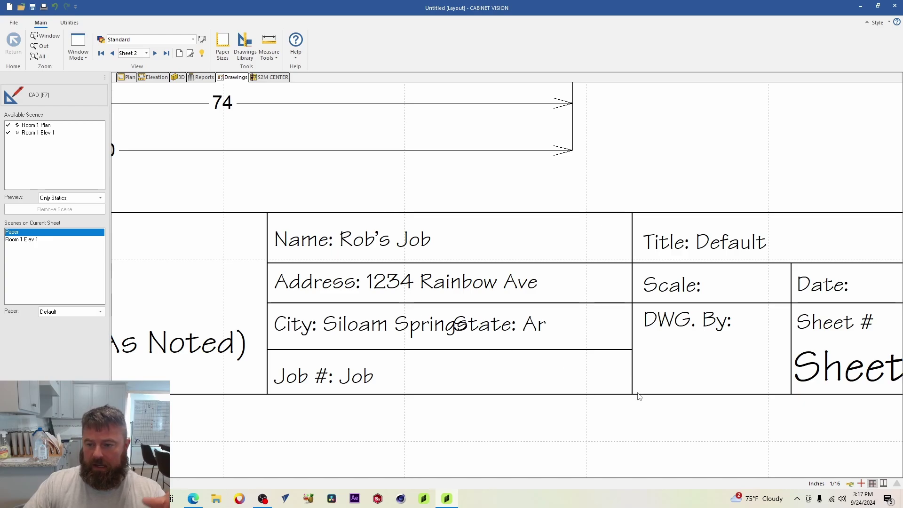
scroll(642, 396, down, 1)
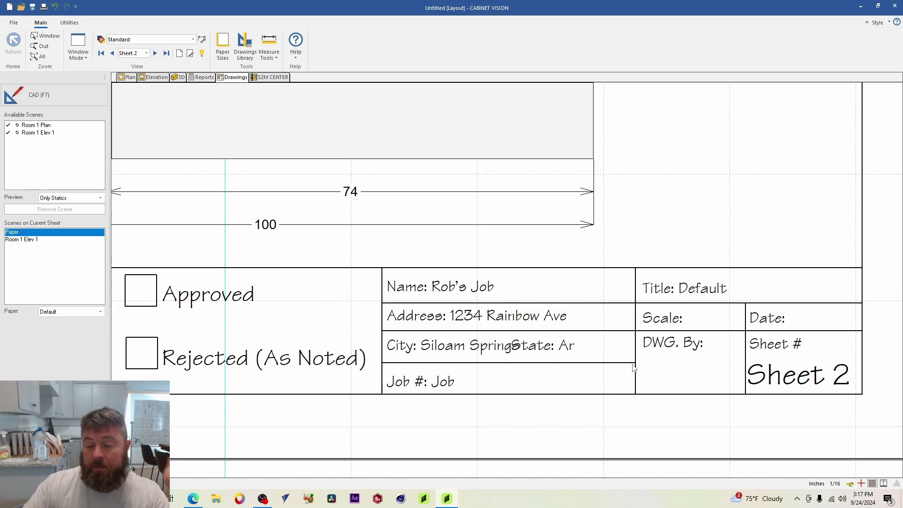
scroll(625, 375, down, 1)
scroll(442, 321, down, 4)
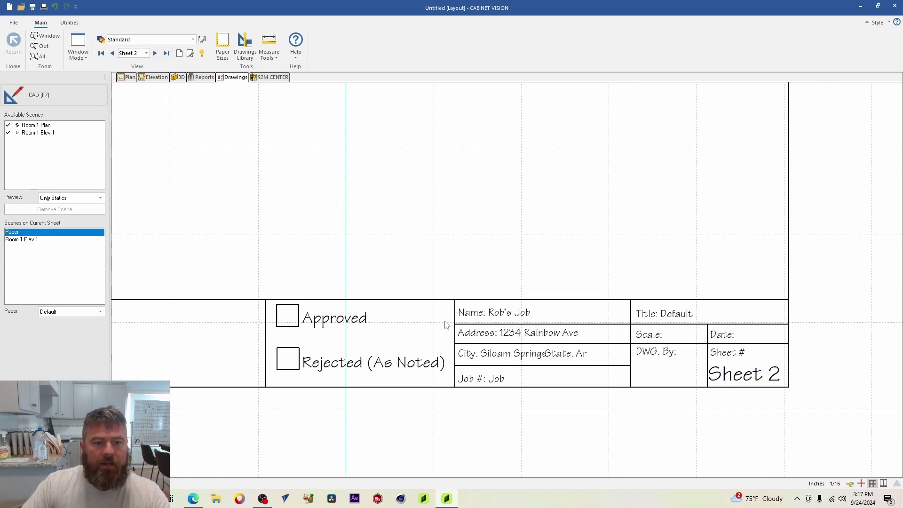
scroll(437, 353, up, 3)
scroll(436, 351, down, 2)
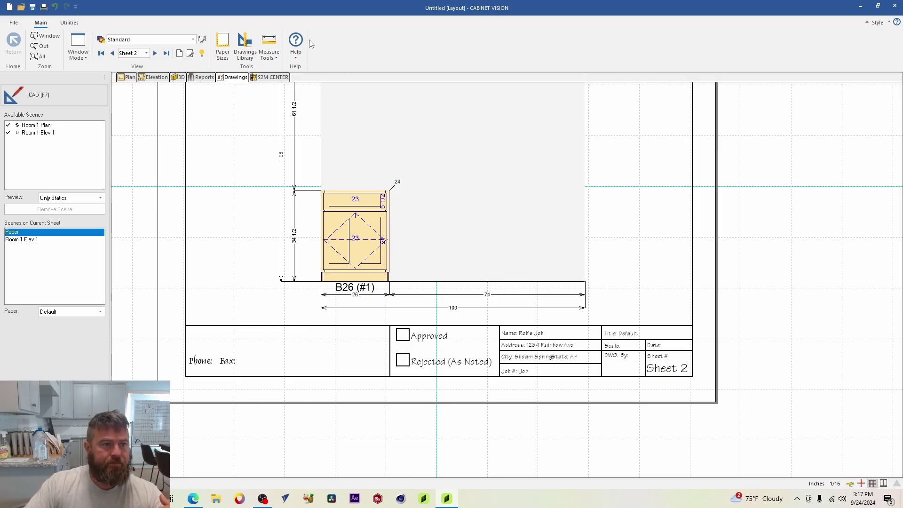
click(128, 79)
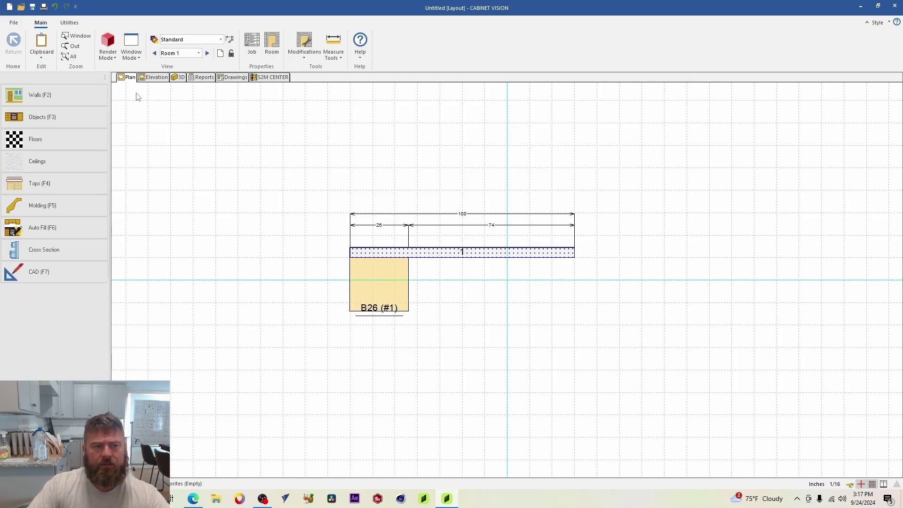
Open the system preferences and check the measurement unit choices, keeping Inches.
click(14, 22)
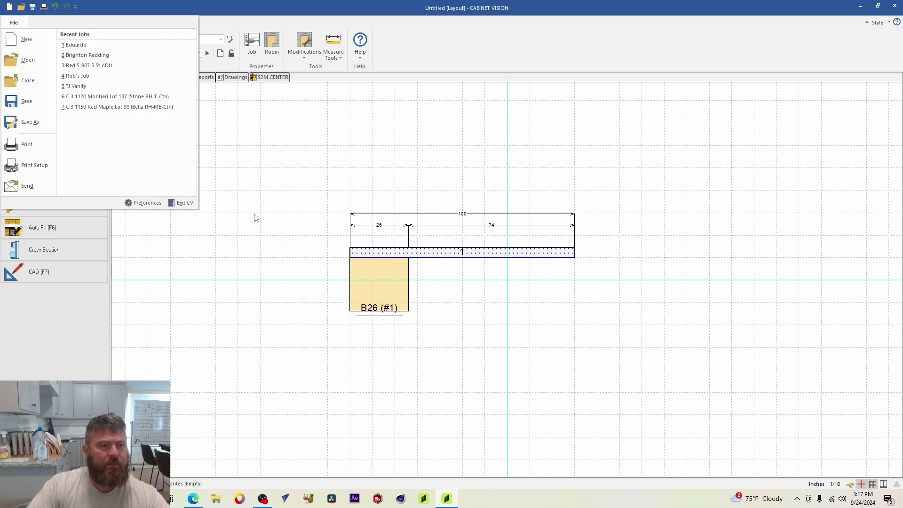
click(142, 203)
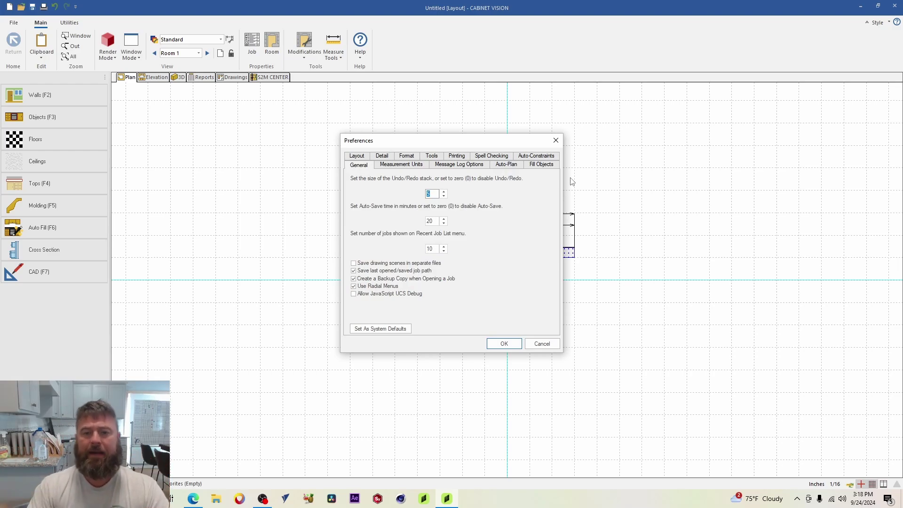
click(366, 159)
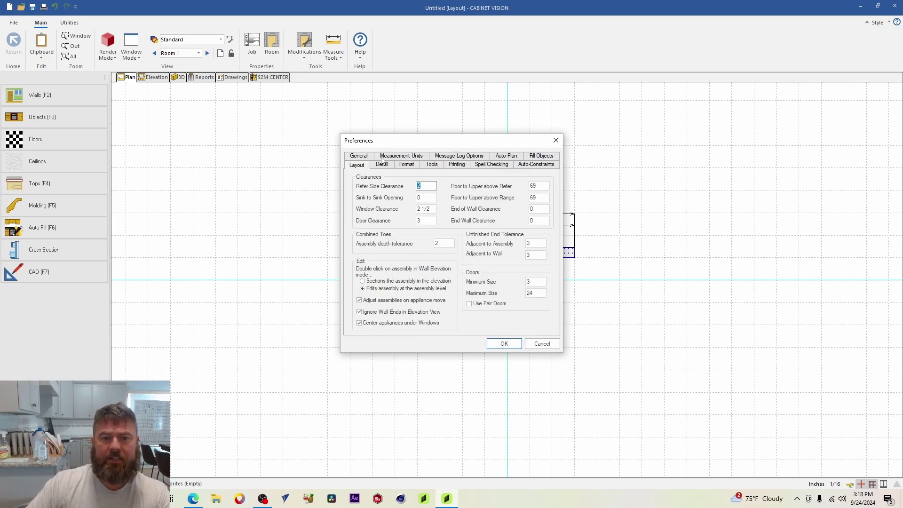
click(382, 157)
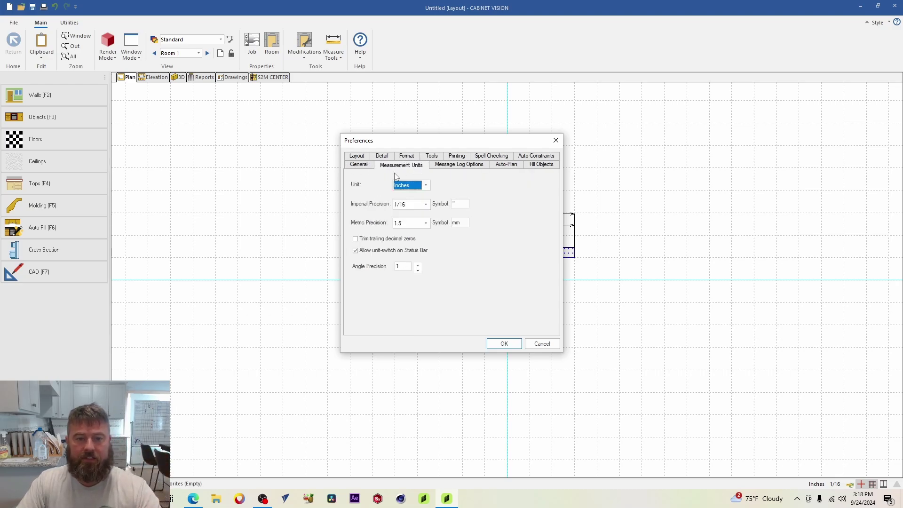
click(425, 185)
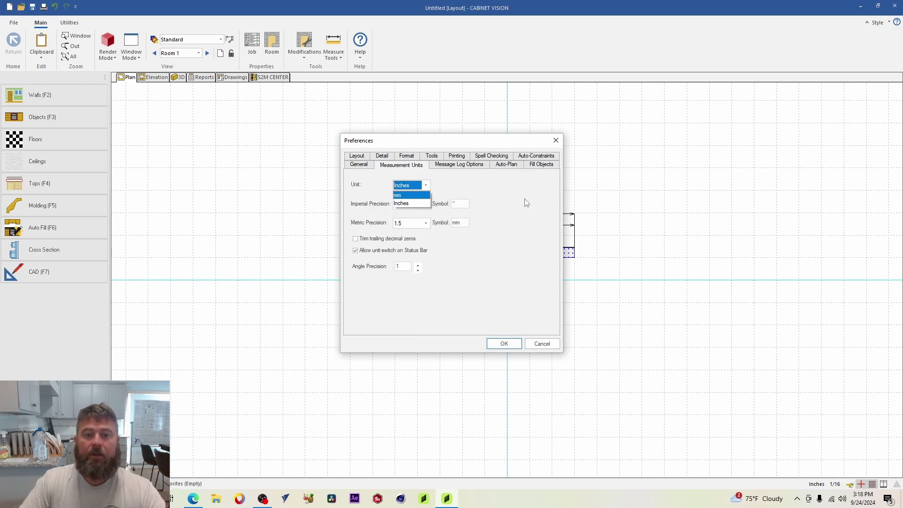
click(366, 170)
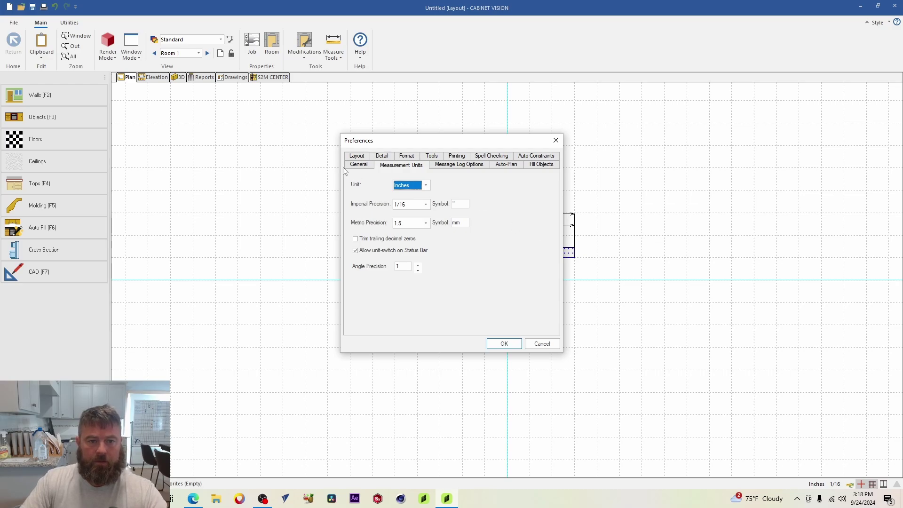
Browse the general, clearance, detail, tools and auto-constraint pages, then cancel.
click(358, 166)
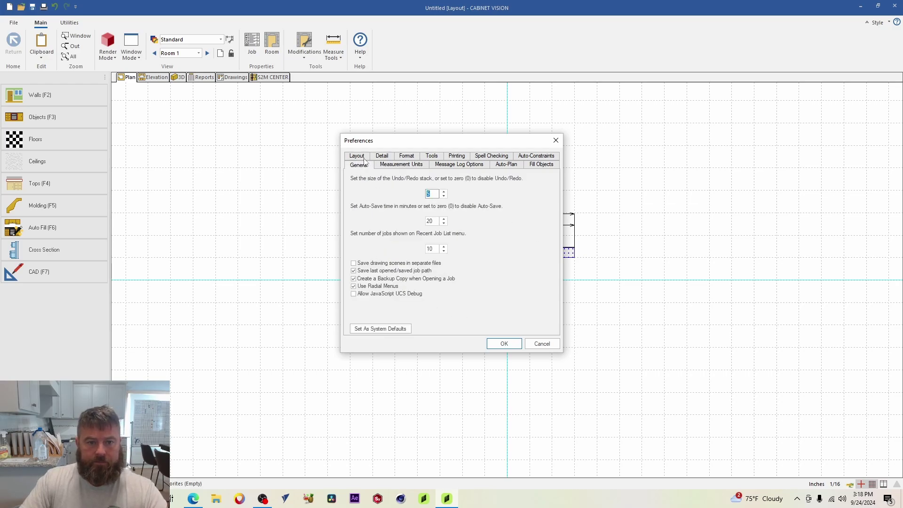
click(357, 156)
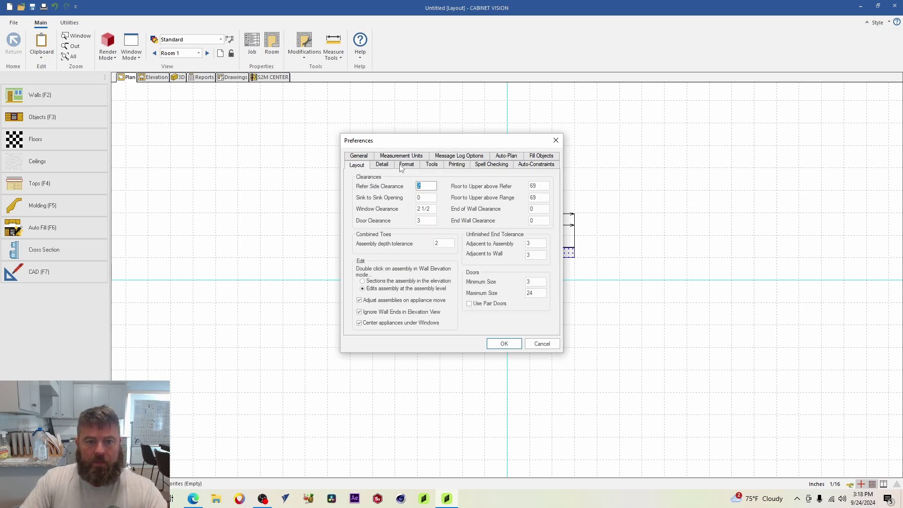
click(358, 159)
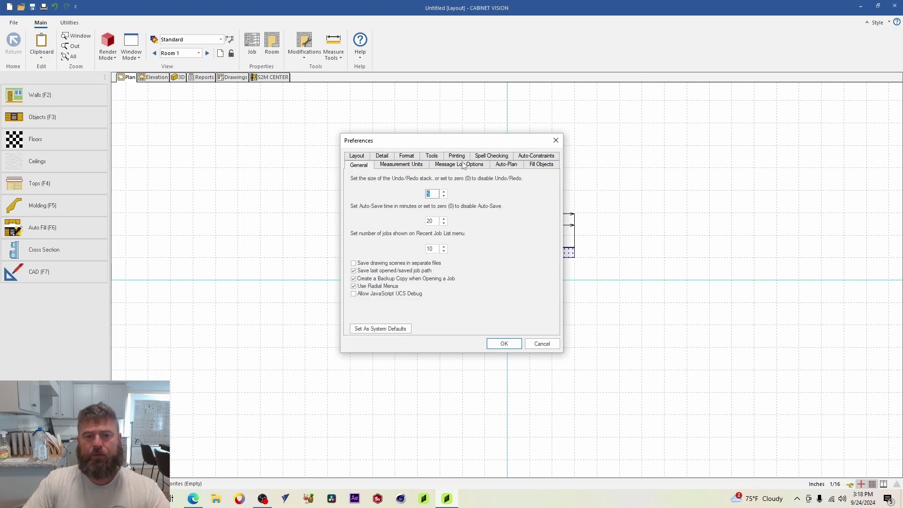
click(381, 159)
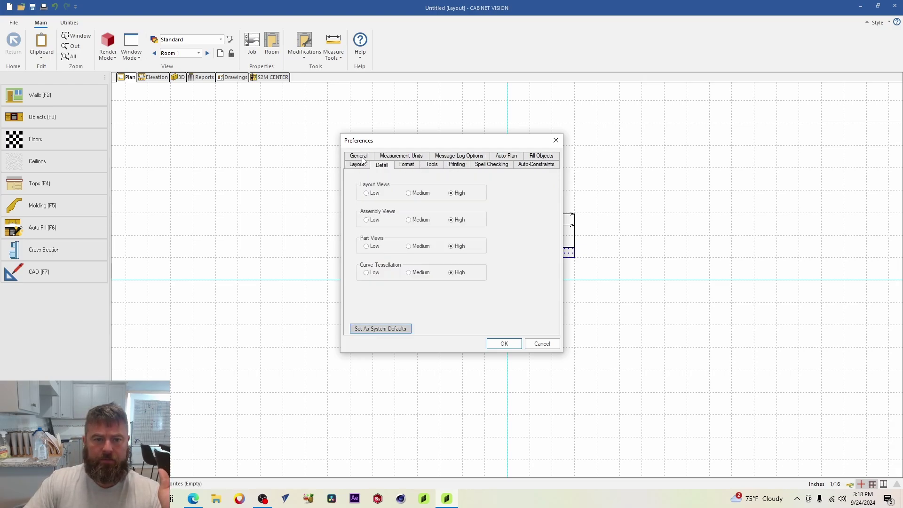
click(362, 158)
click(407, 169)
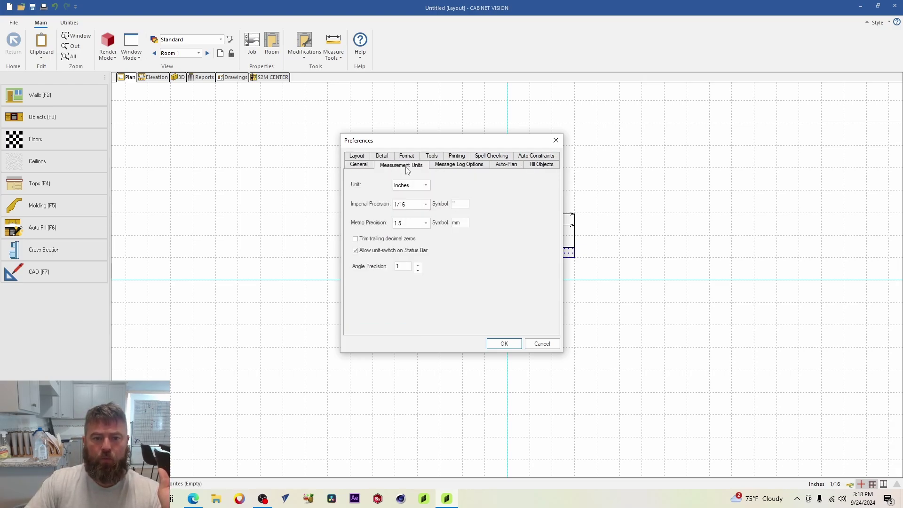
click(435, 158)
click(523, 166)
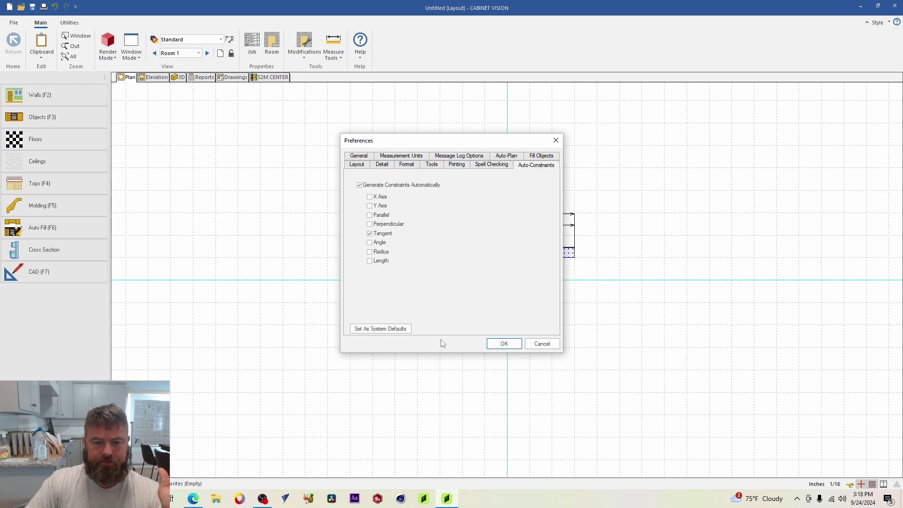
click(542, 343)
Reopen preferences and browse the clearance, fill objects, spell checking, units and message log pages.
click(14, 23)
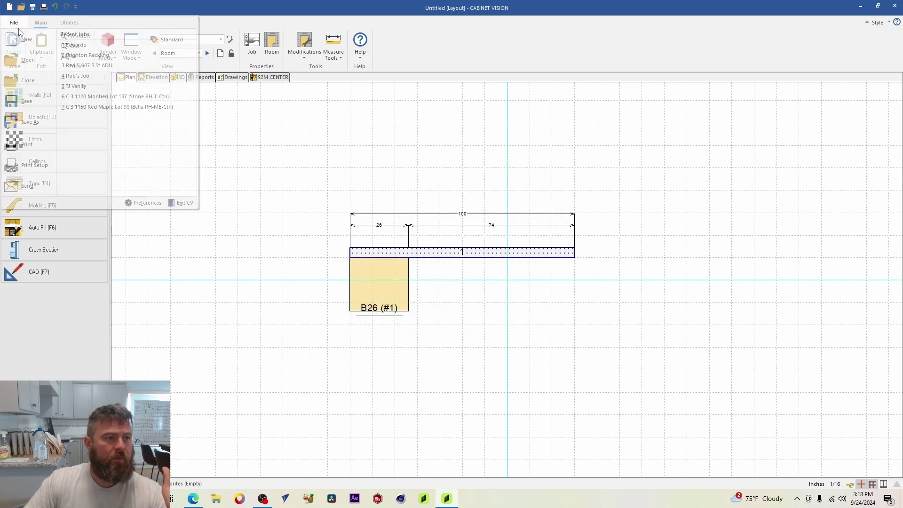
click(143, 202)
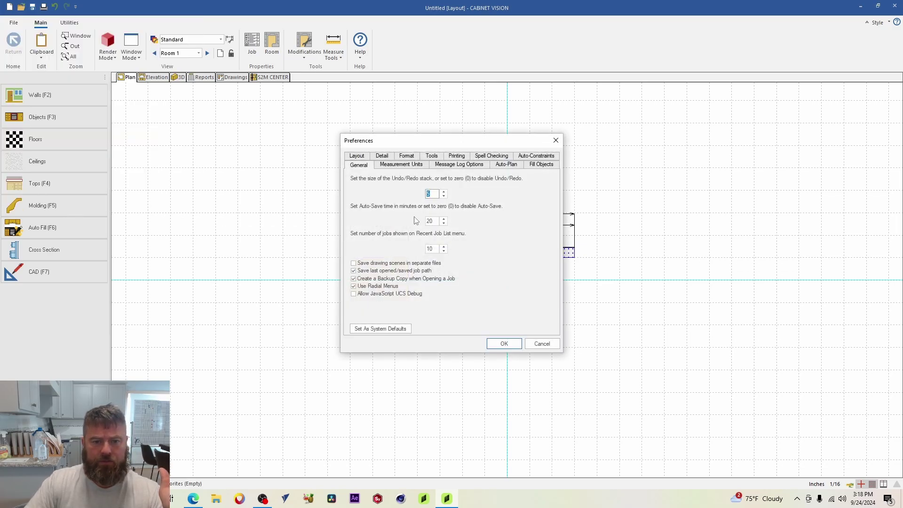
click(363, 159)
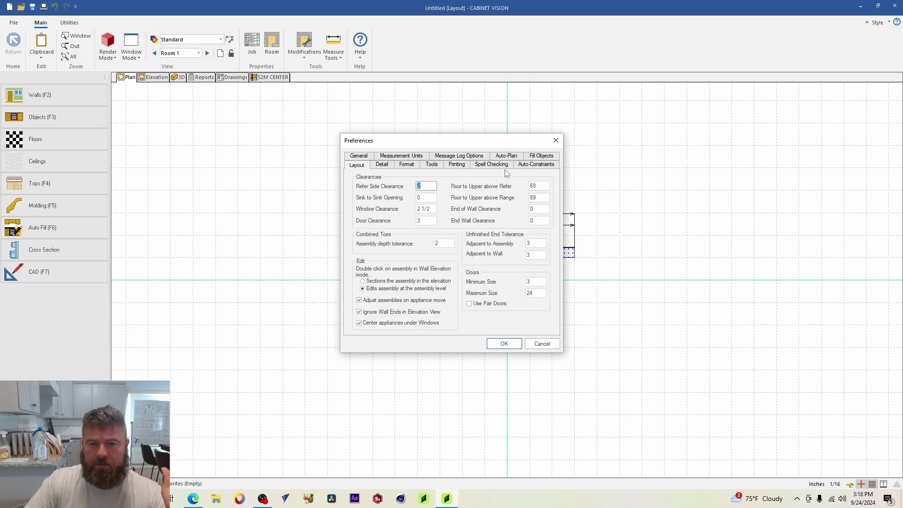
click(537, 158)
click(464, 164)
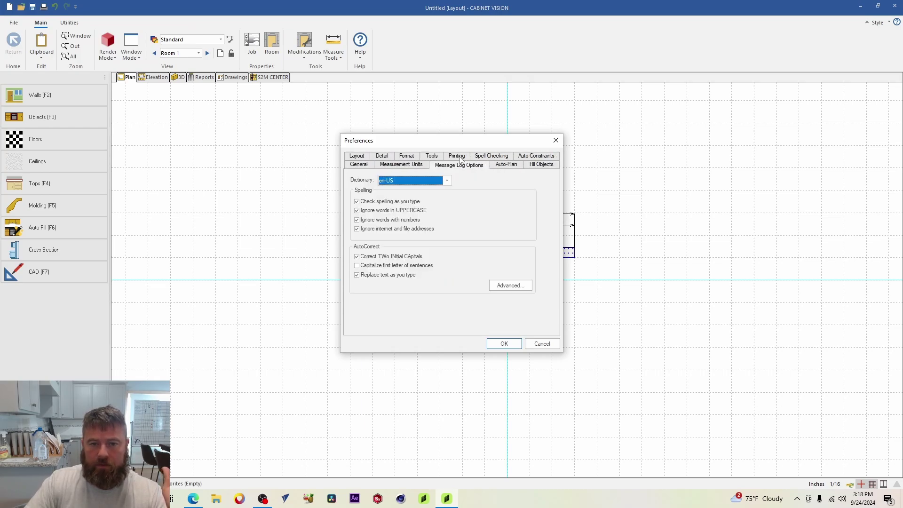
click(426, 158)
click(408, 158)
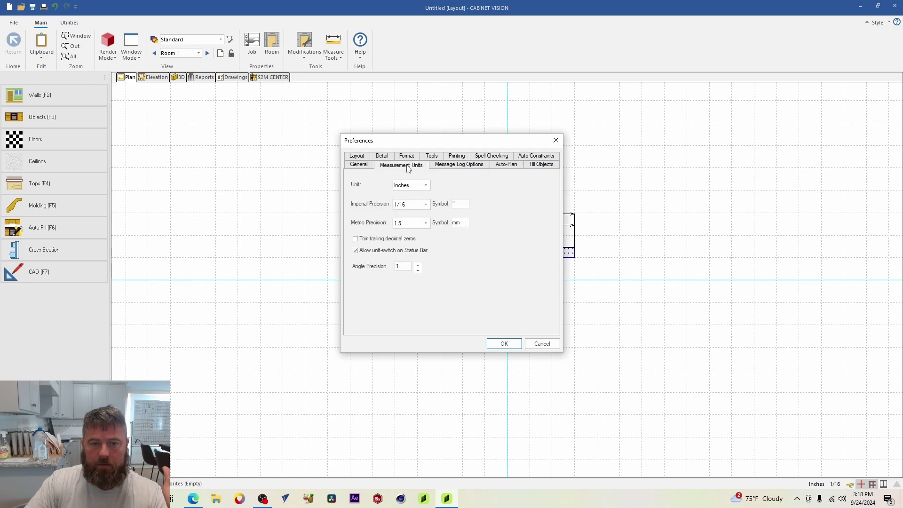
click(438, 165)
click(366, 165)
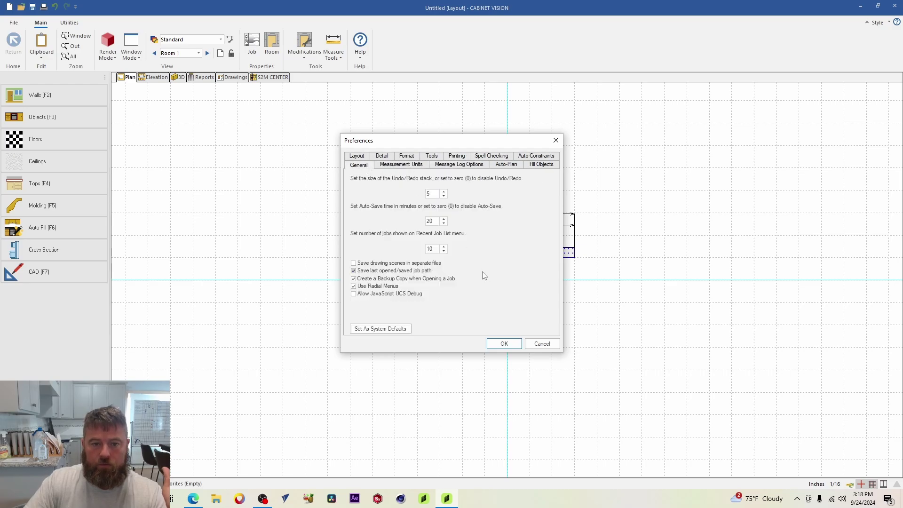
Review the tools, message log, auto-plan, fill objects and auto-constraint pages, then cancel.
click(398, 164)
click(384, 156)
click(366, 156)
click(428, 157)
click(454, 156)
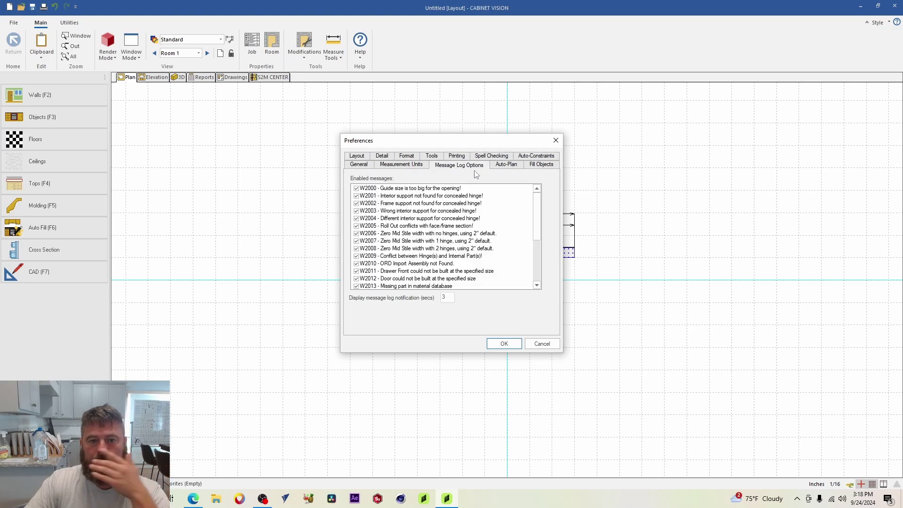
click(508, 165)
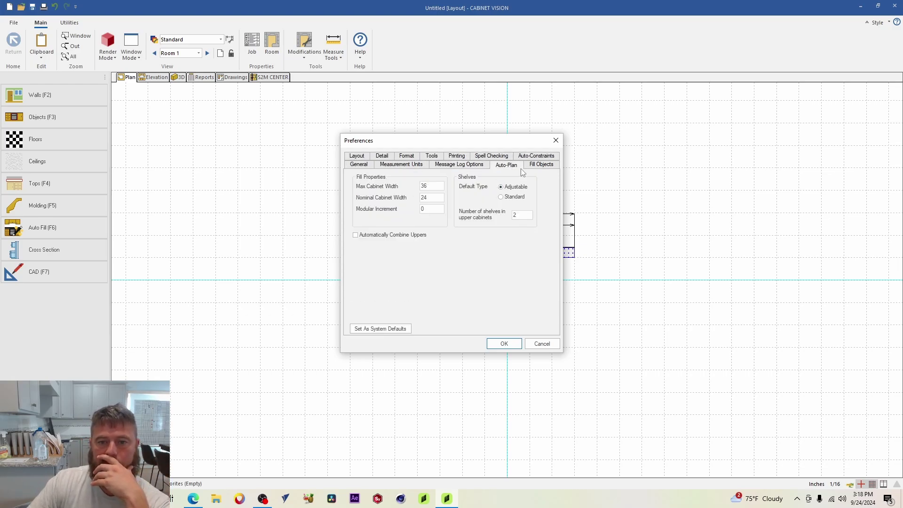
click(540, 164)
click(540, 158)
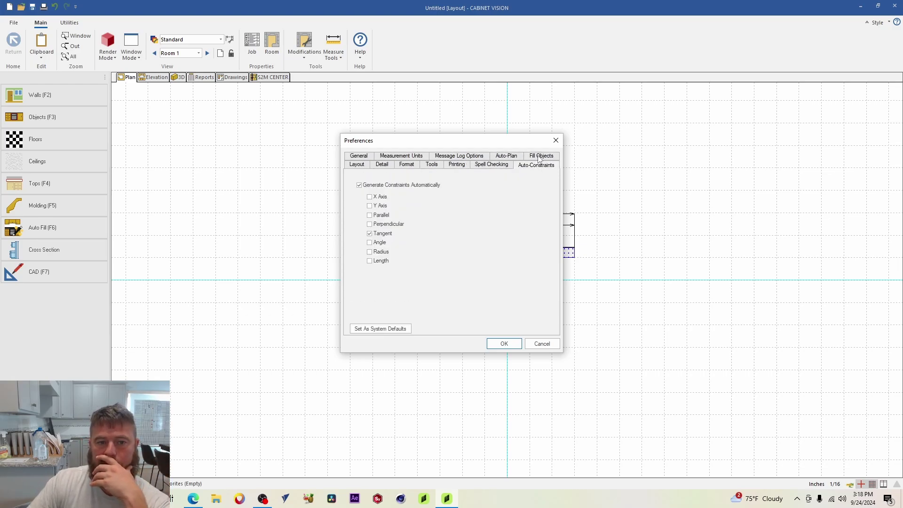
click(545, 343)
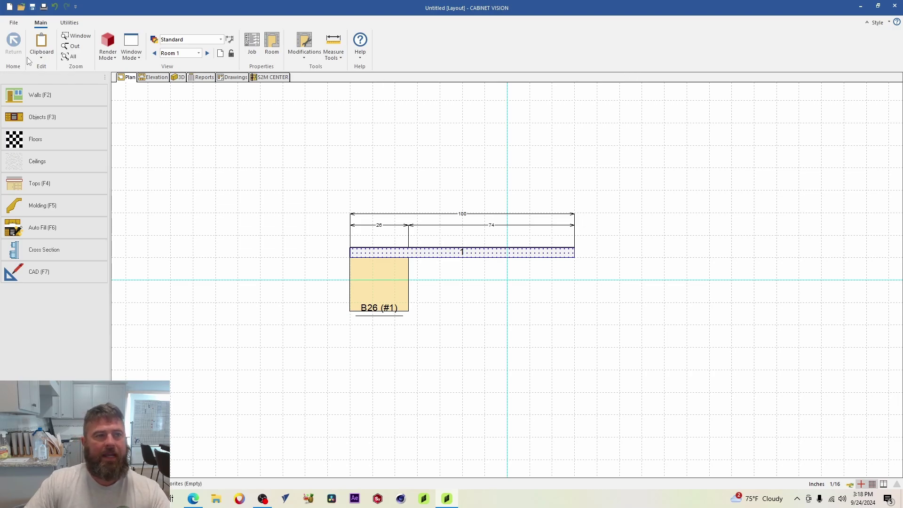
click(13, 23)
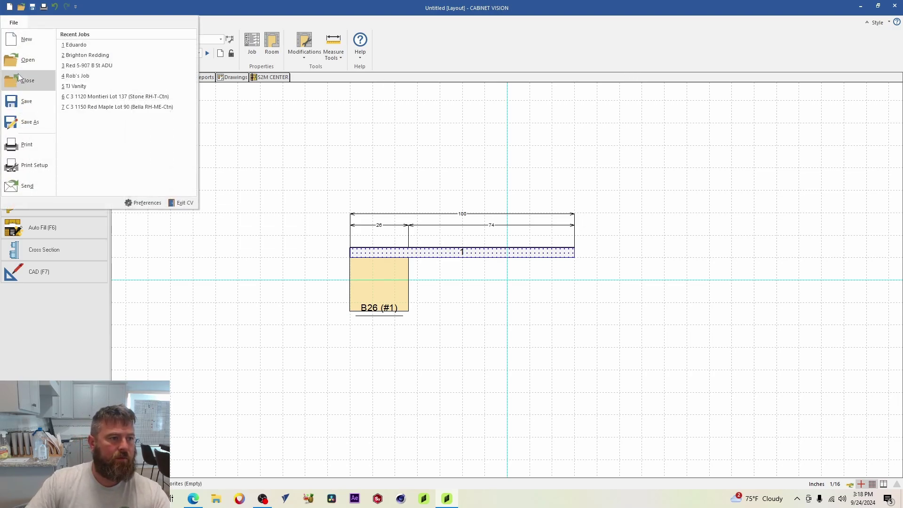
Close the job, saving it under the existing job's file name with '2' added before .cvj.
click(24, 80)
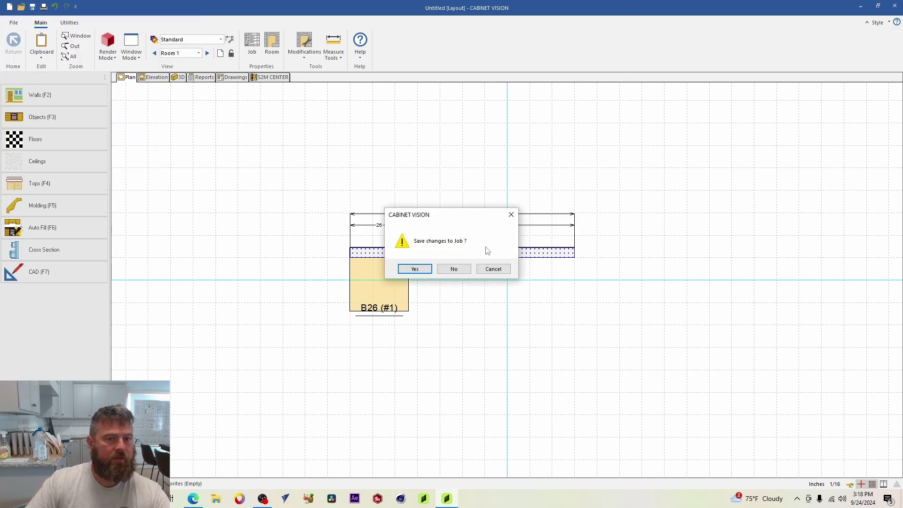
click(422, 270)
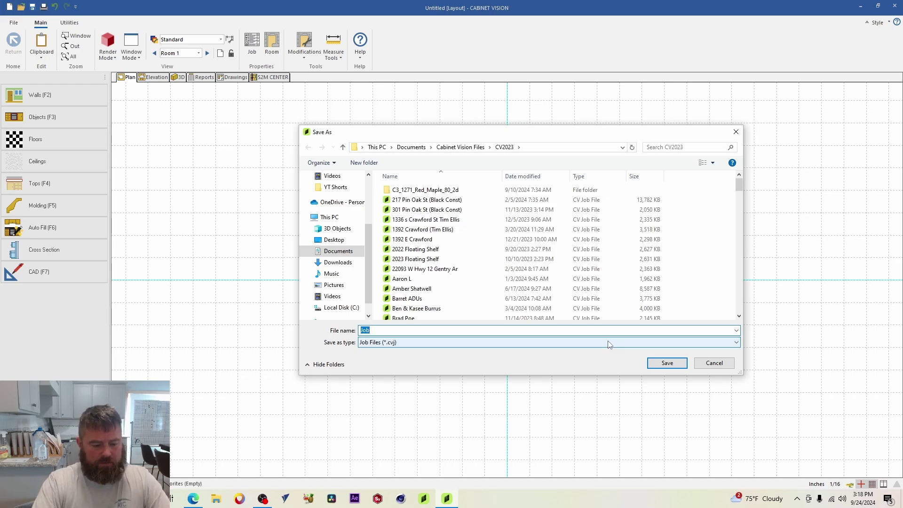
text(ROb)
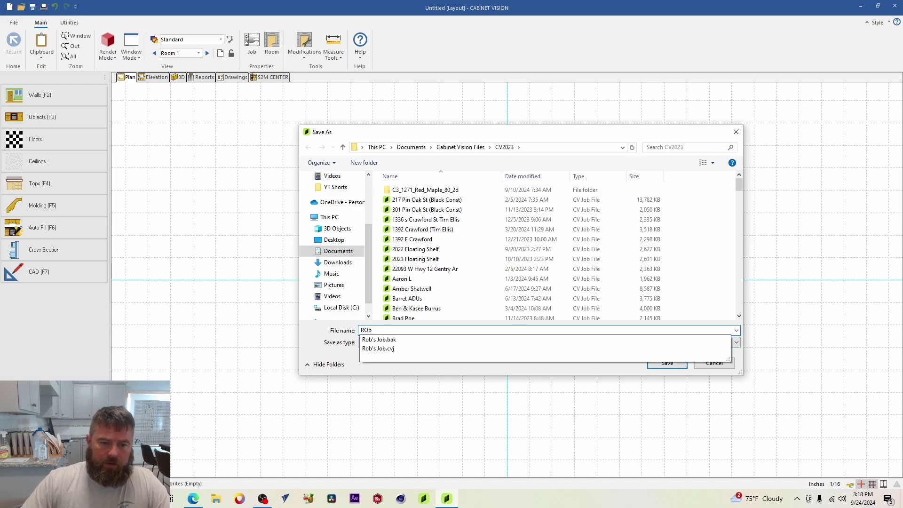
click(379, 347)
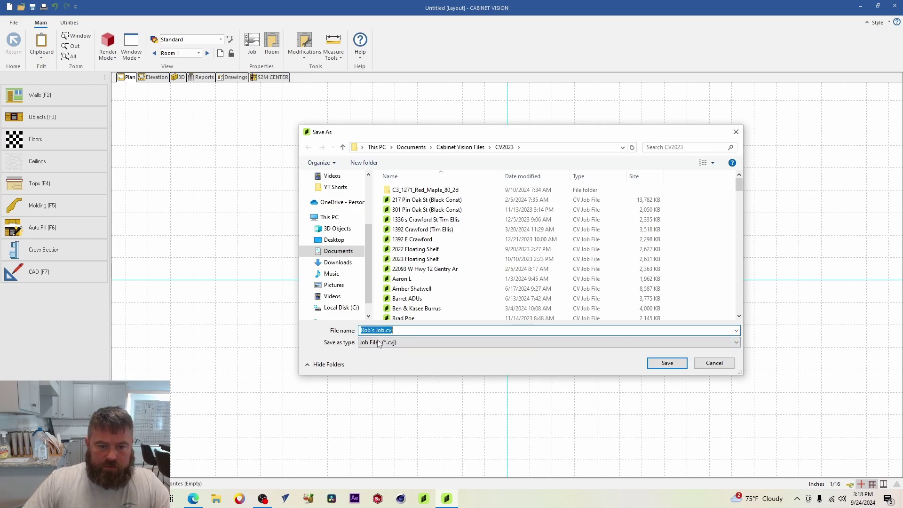
click(384, 330)
text(2)
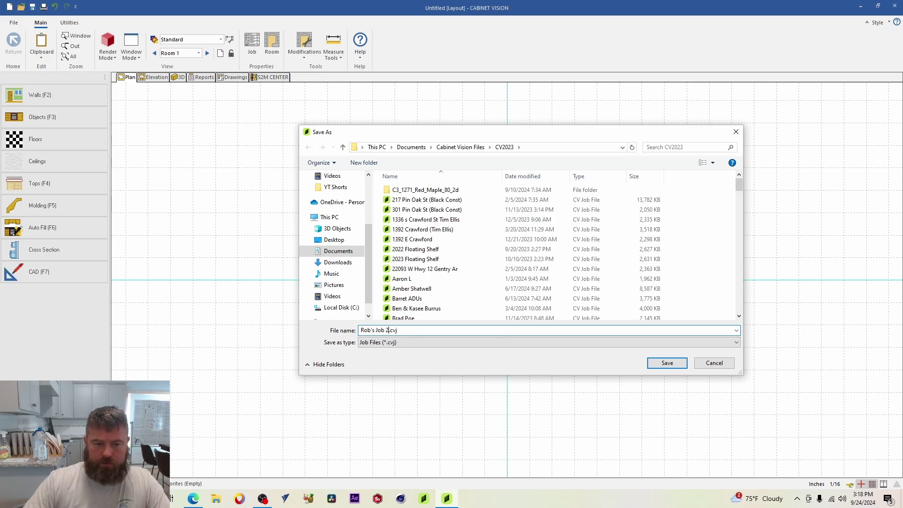
key(Return)
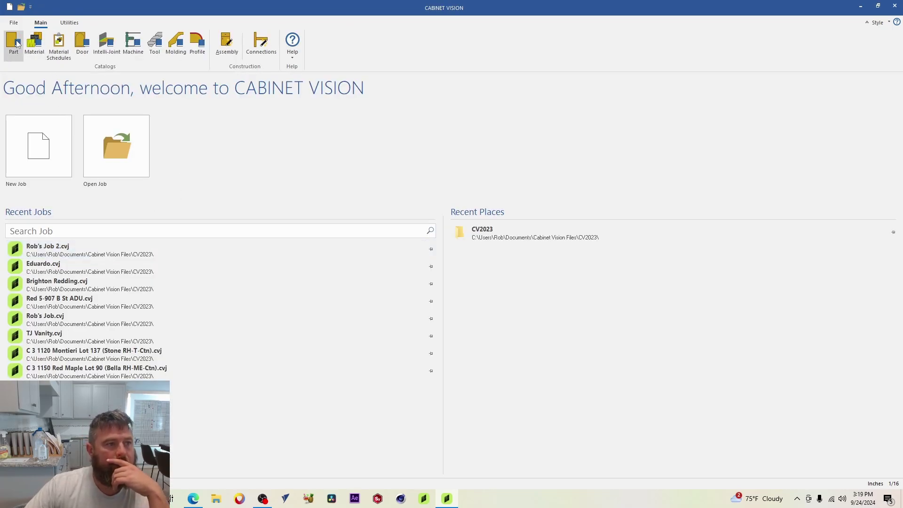
Open the program preferences and enter company name KBC Cabinets and its street address.
click(14, 23)
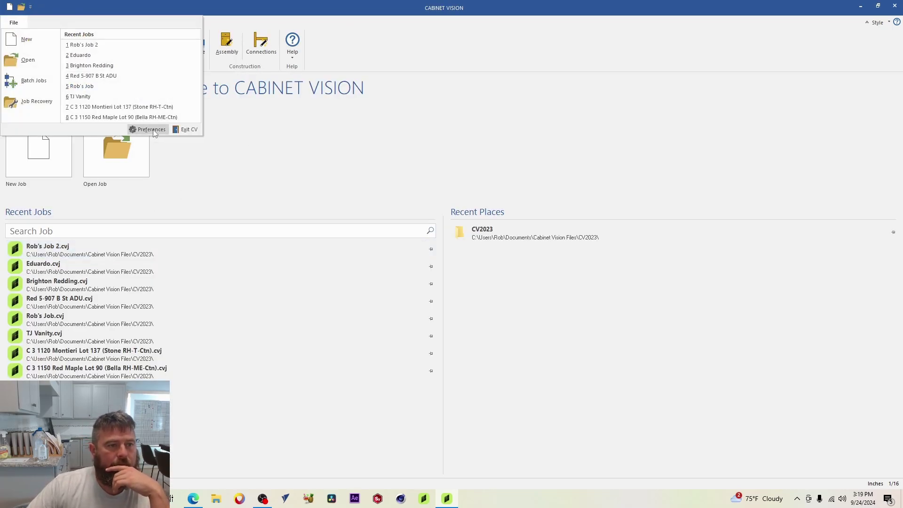
click(151, 129)
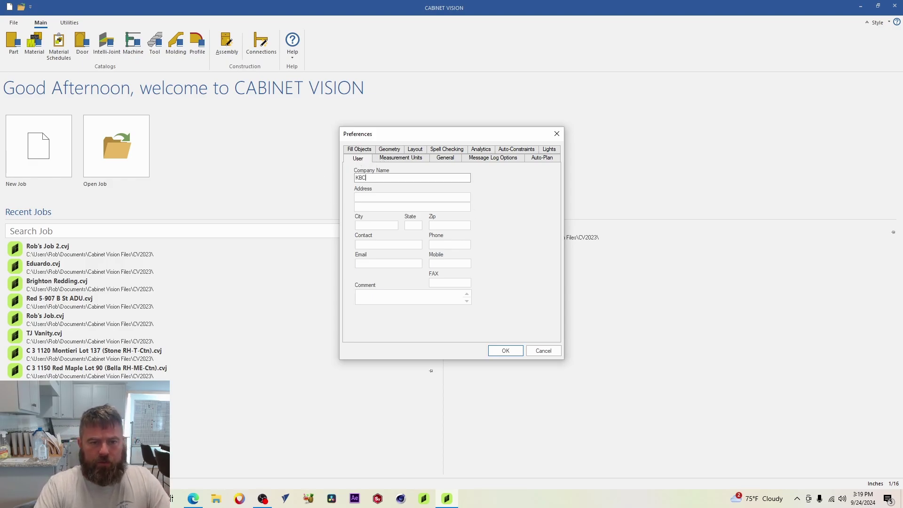
text(nets)
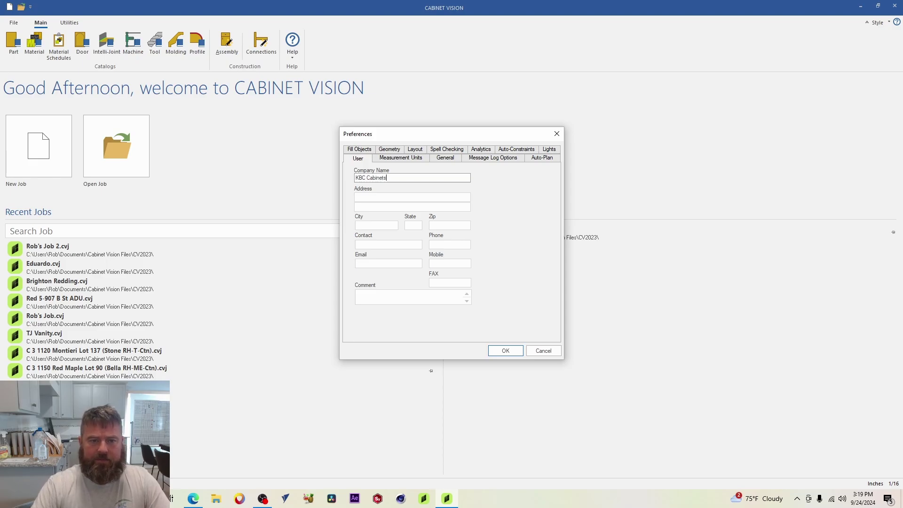
click(402, 197)
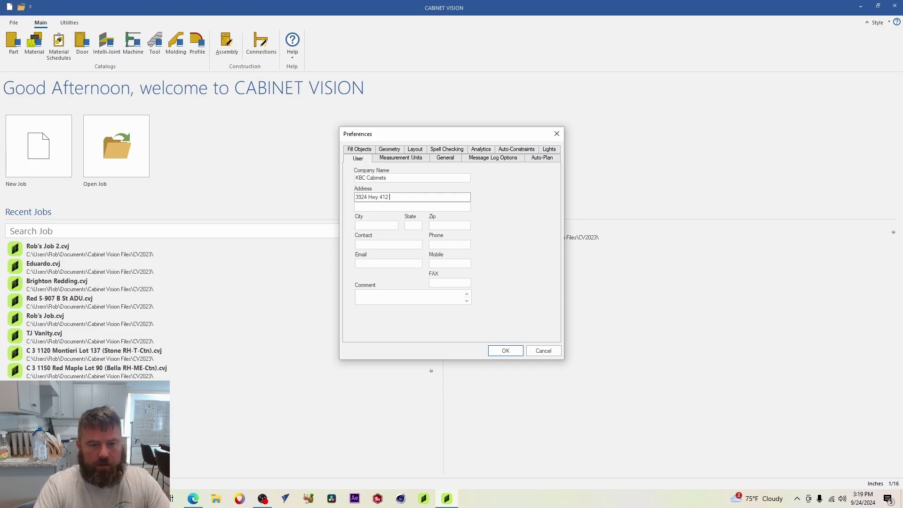
click(380, 224)
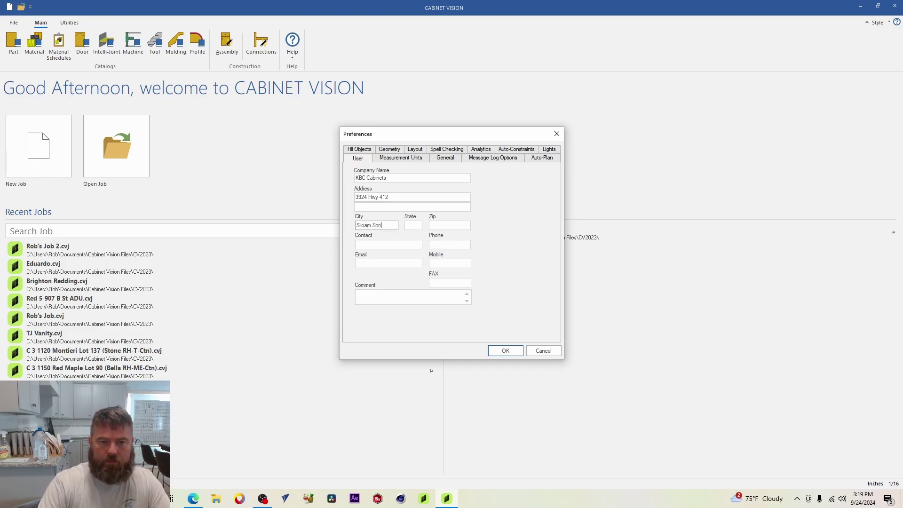
Enter the company's city, state, zip code, phone and e-mail, then save the preferences.
click(412, 224)
text(Ar)
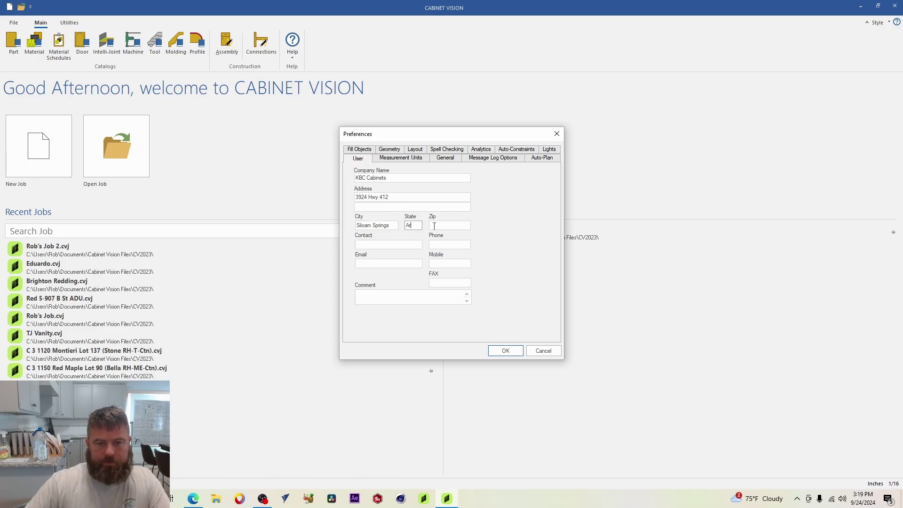
click(434, 225)
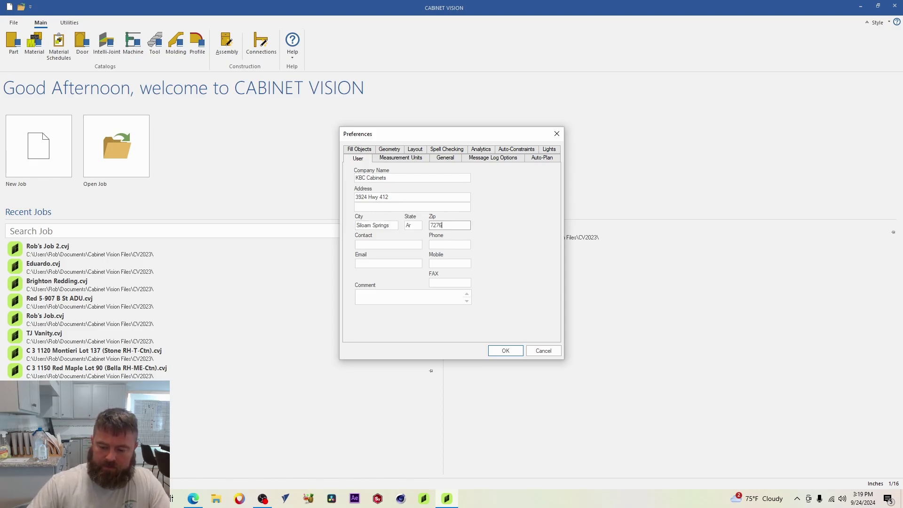
text(72761)
click(447, 244)
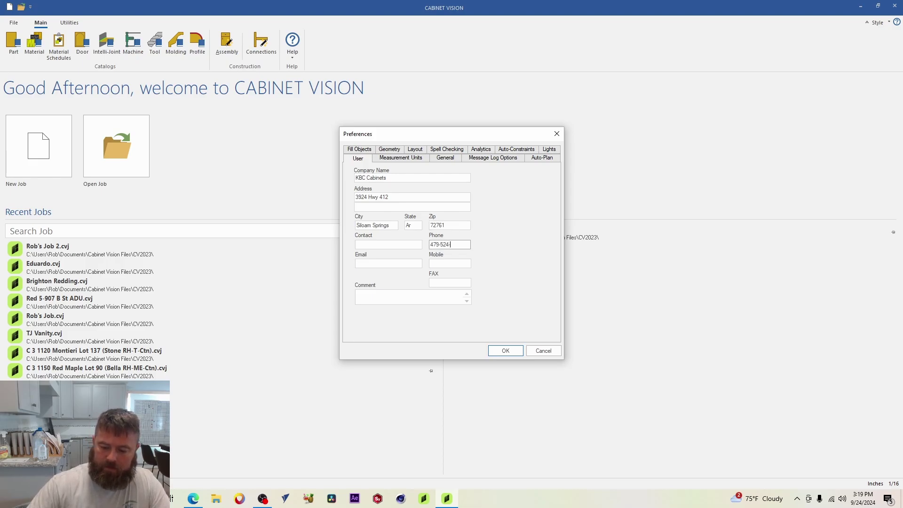
click(376, 264)
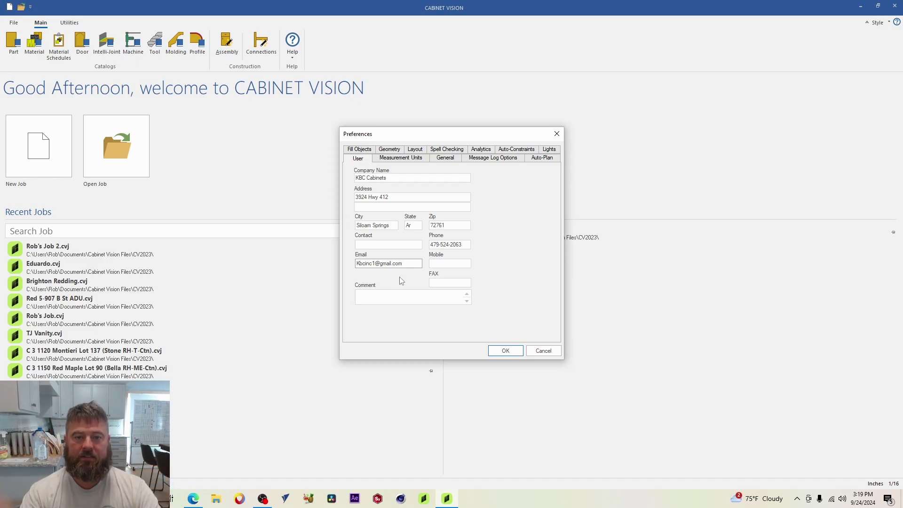
click(499, 351)
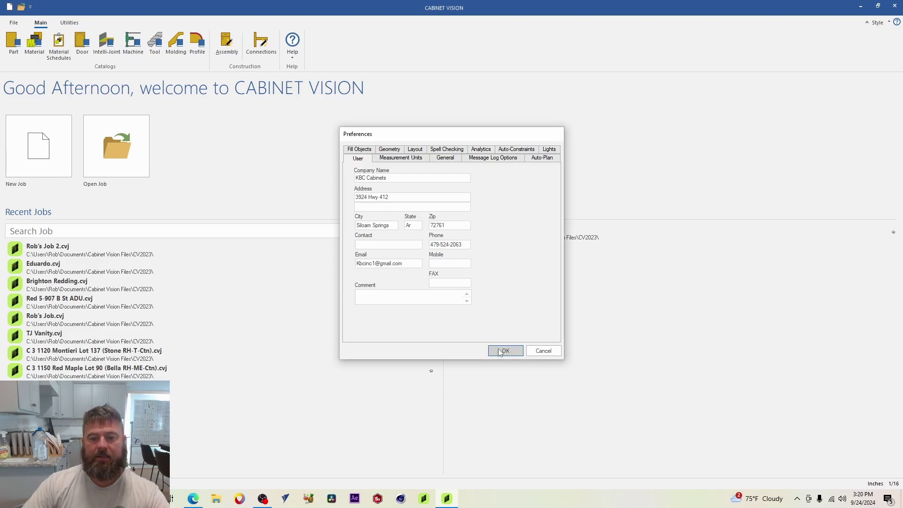
Reopen the saved job copy from Recent Jobs, review its Job Properties without changes, and view its drawing sheets.
click(68, 251)
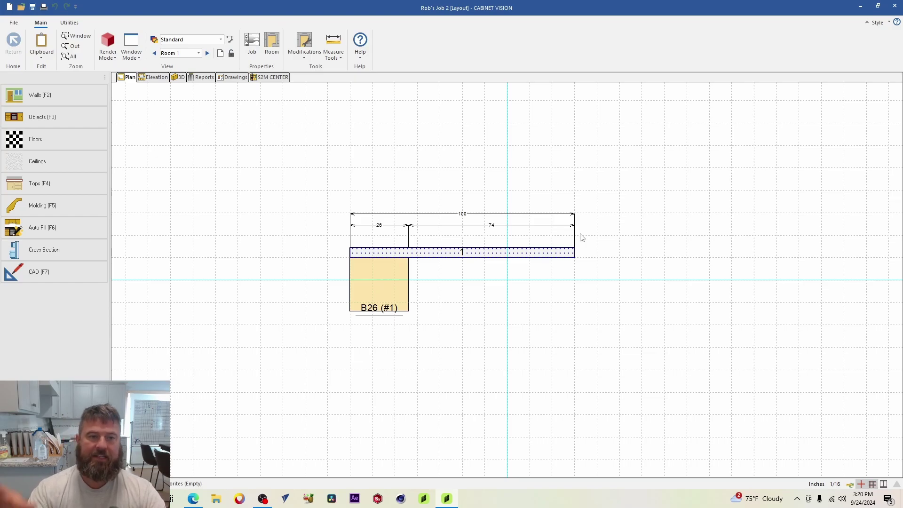
click(251, 44)
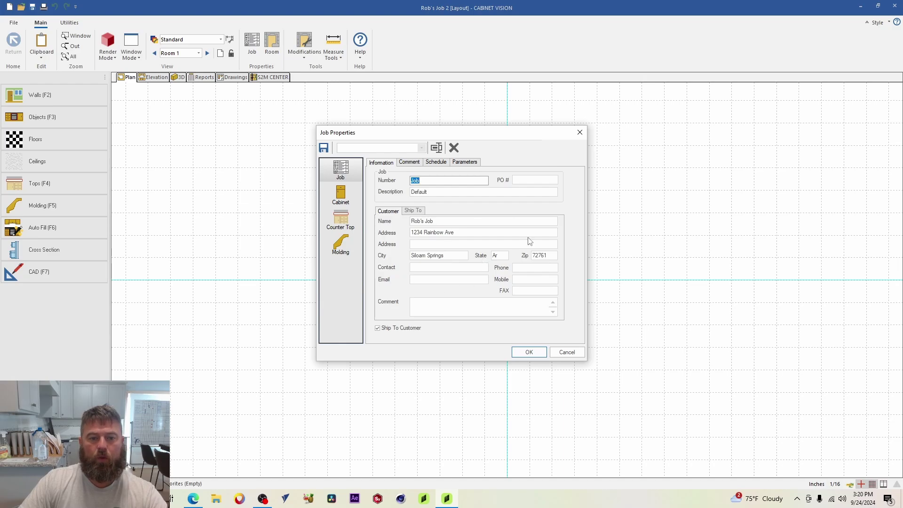
click(566, 352)
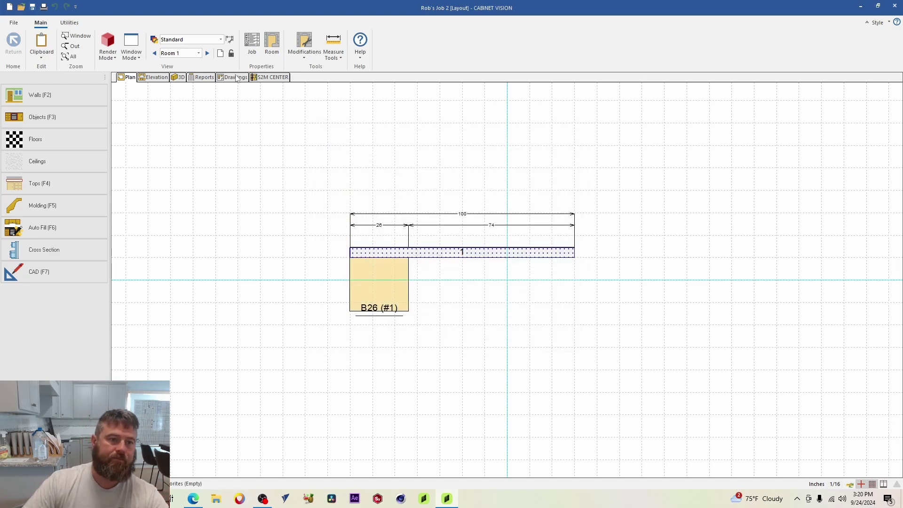
click(234, 77)
Zoom and pan Sheet 1 to inspect the plan and the KBC Cabinets title block.
scroll(312, 460, up, 2)
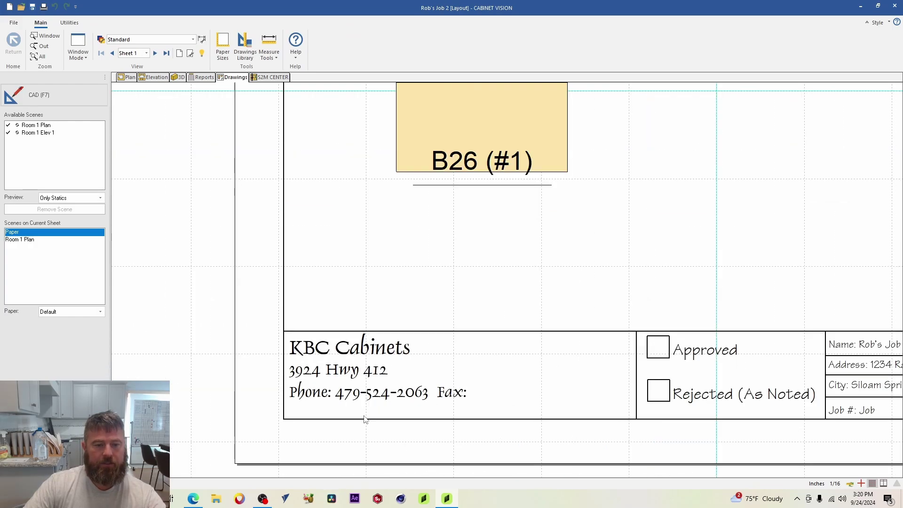
scroll(364, 417, up, 1)
scroll(470, 441, down, 1)
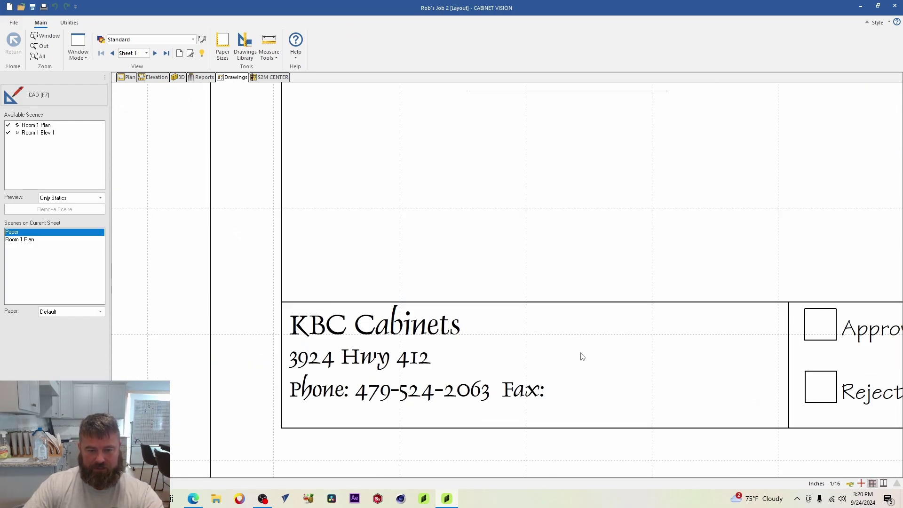
scroll(447, 394, down, 1)
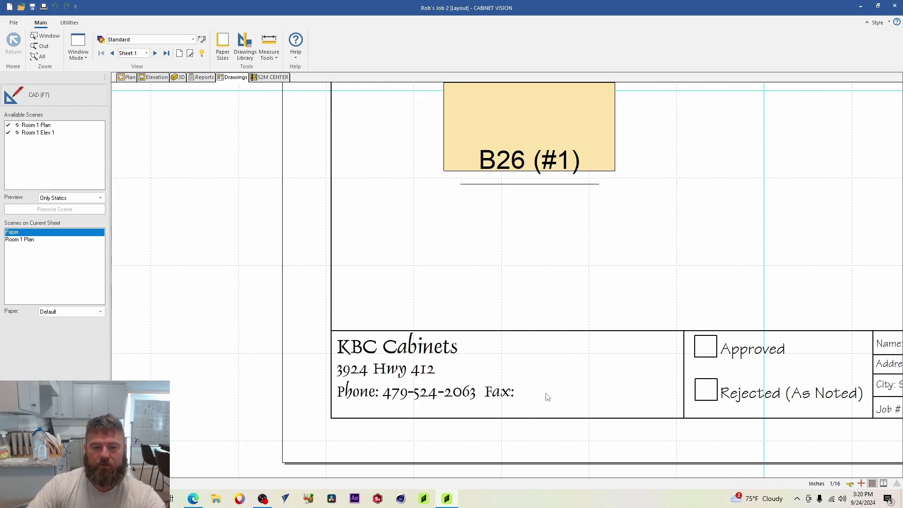
scroll(544, 395, up, 1)
scroll(542, 400, down, 1)
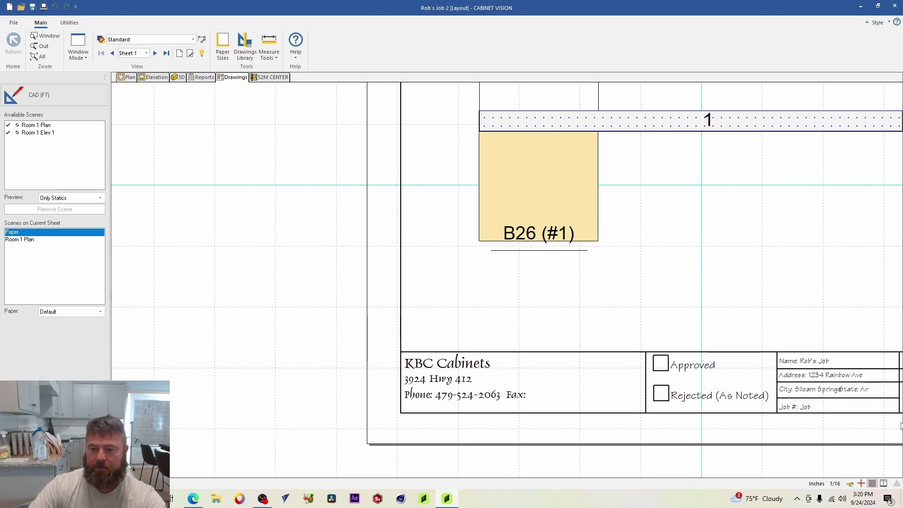
middle_drag(842, 407, 765, 393)
scroll(500, 352, up, 2)
scroll(500, 359, down, 4)
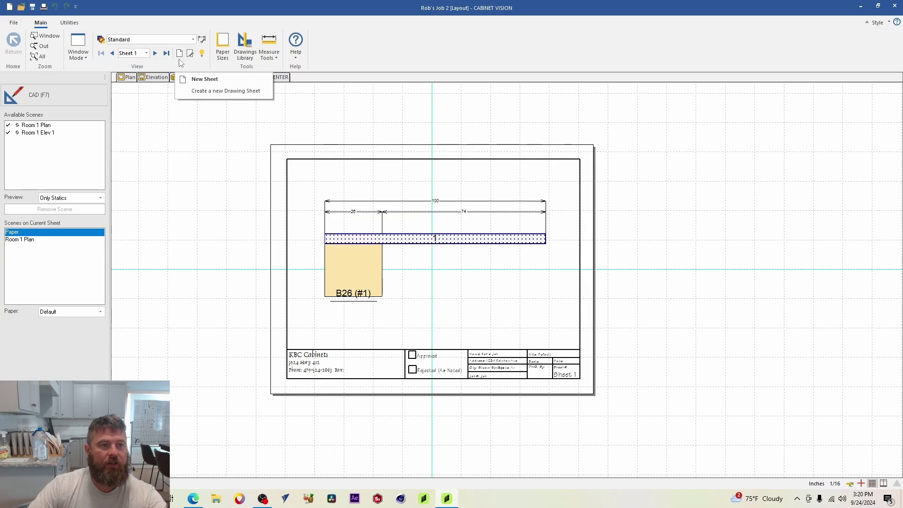
Flip between Sheet 1 and Sheet 2 to compare their title blocks and the B26 elevation.
click(155, 54)
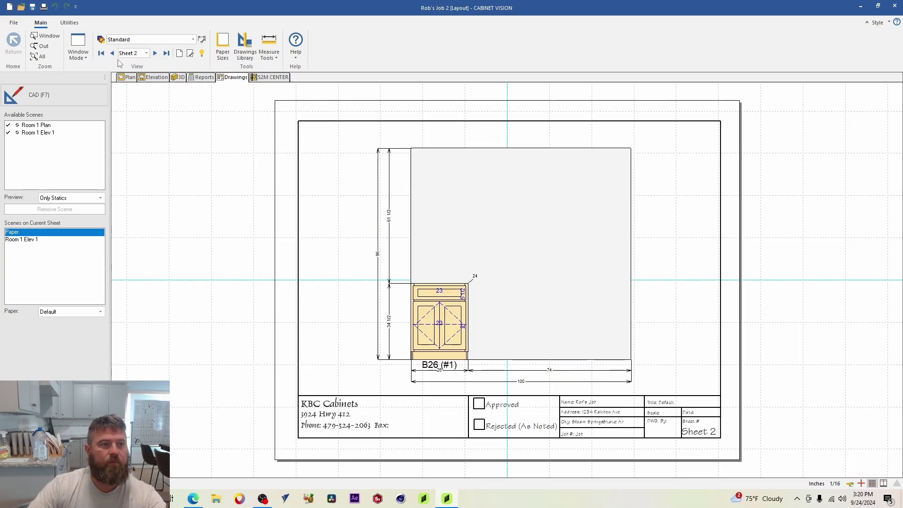
click(112, 54)
click(155, 54)
Switch the floor plan to Room 2.
click(128, 77)
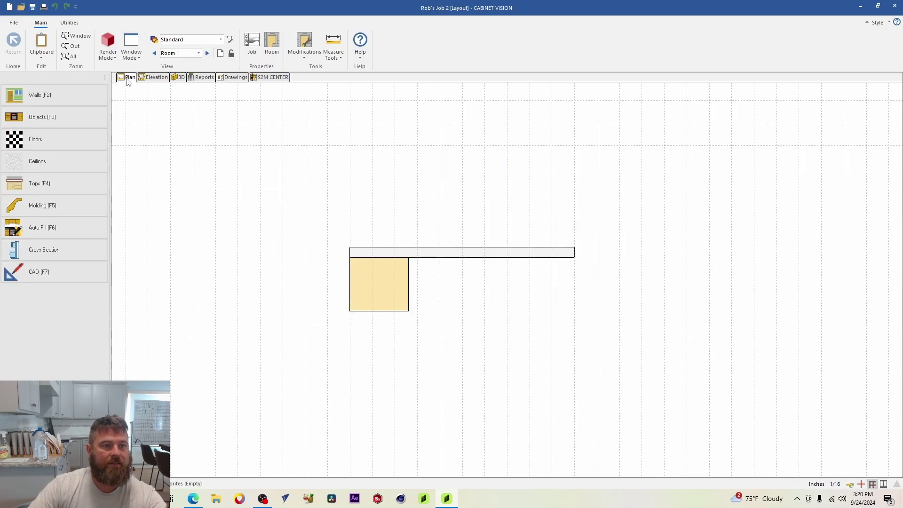
click(195, 56)
click(195, 74)
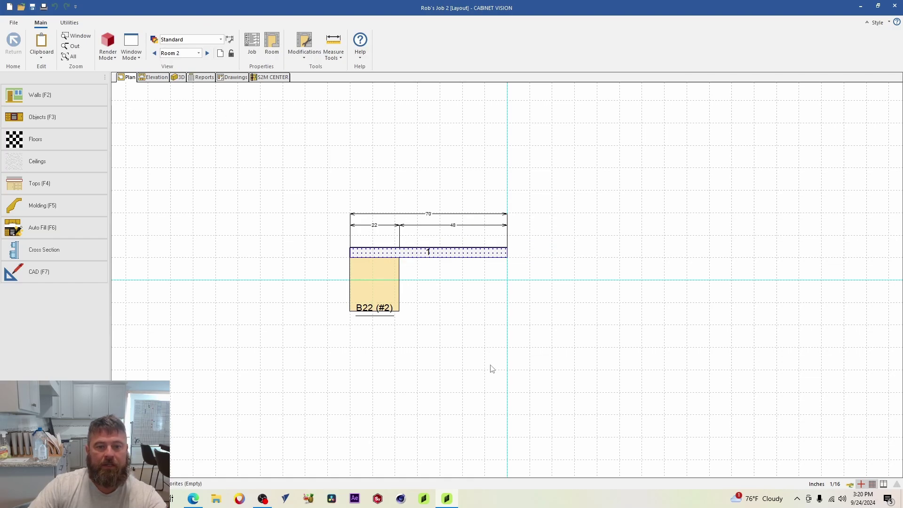
Orbit Room 2's 3D view to an angled perspective and send it To Live-Drawing.
click(178, 78)
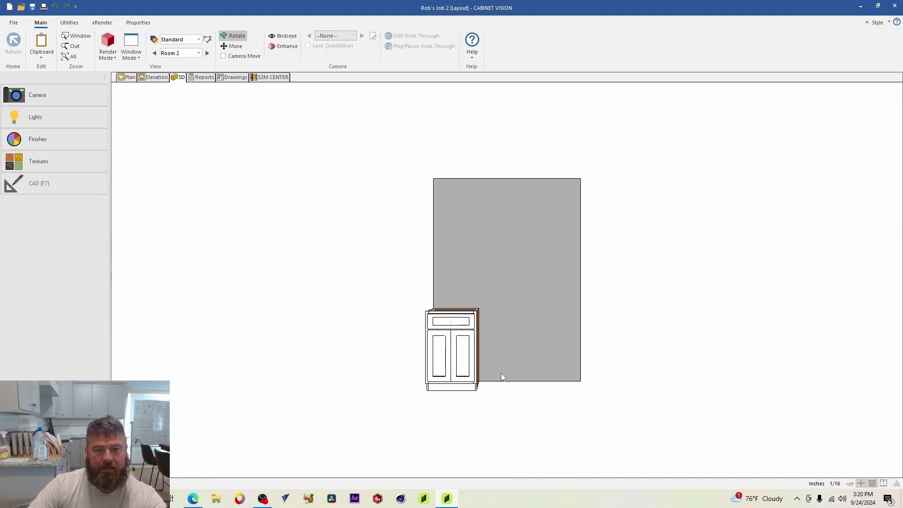
drag(502, 376, 322, 343)
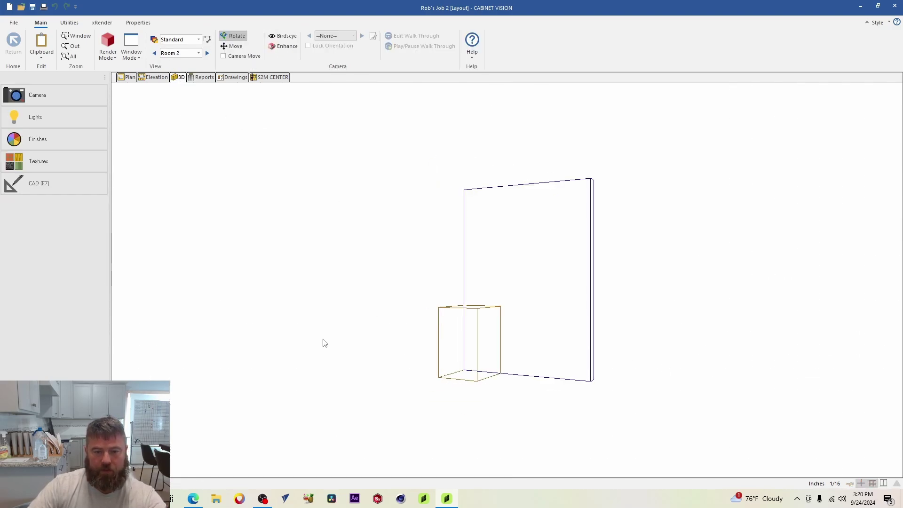
drag(518, 397, 457, 363)
right_click(414, 276)
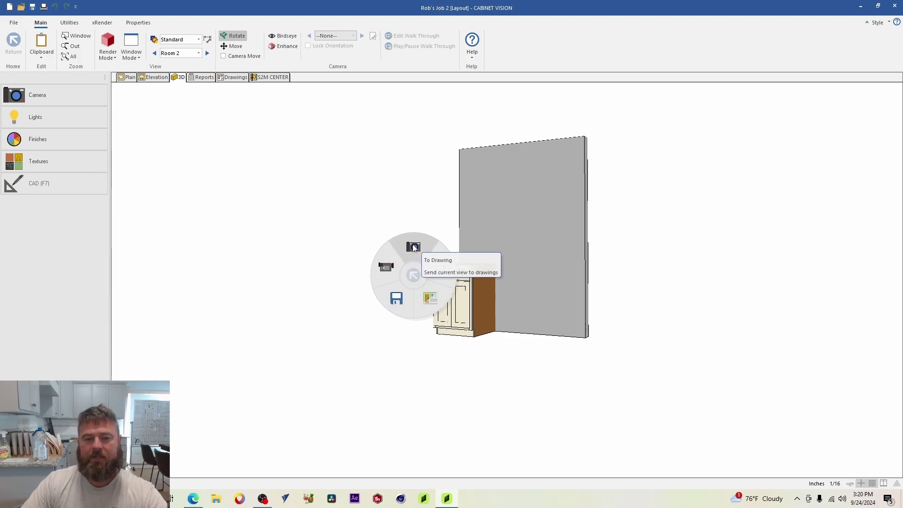
click(382, 266)
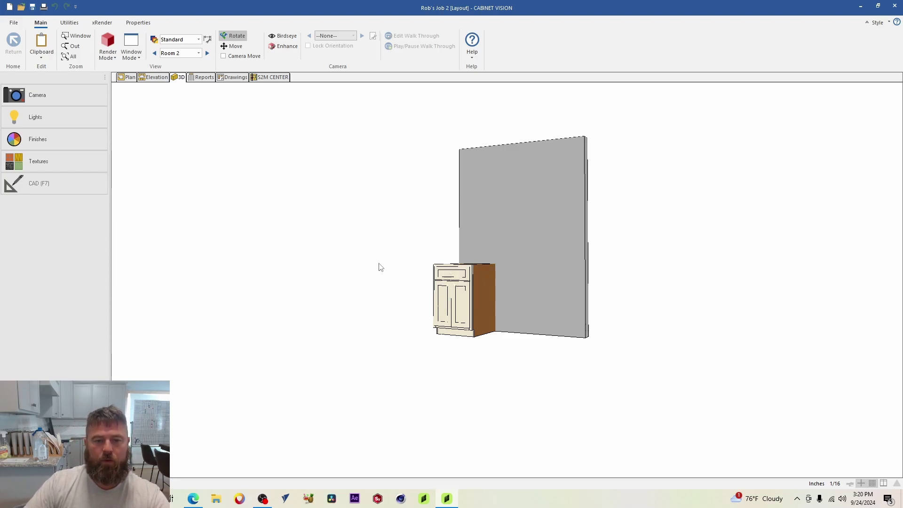
Create Sheet 4 and place the Room 2 3D scene on it.
click(234, 78)
click(179, 53)
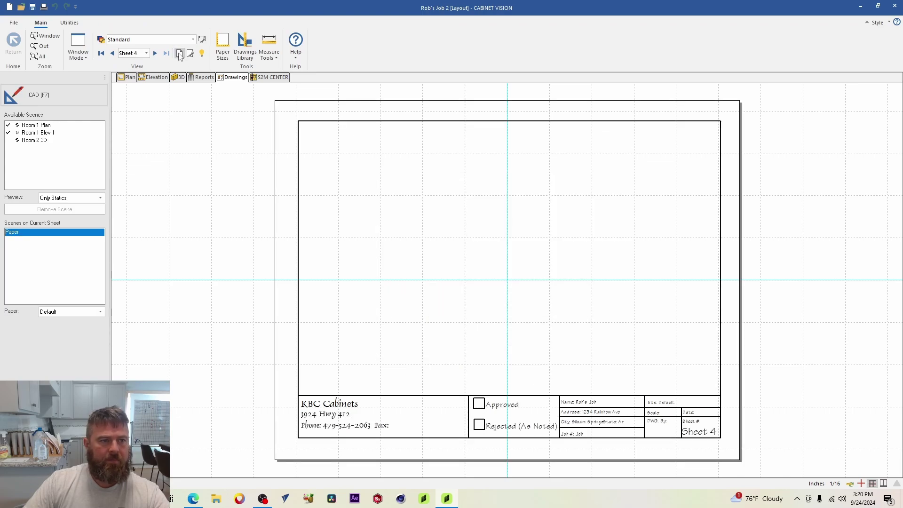
click(32, 141)
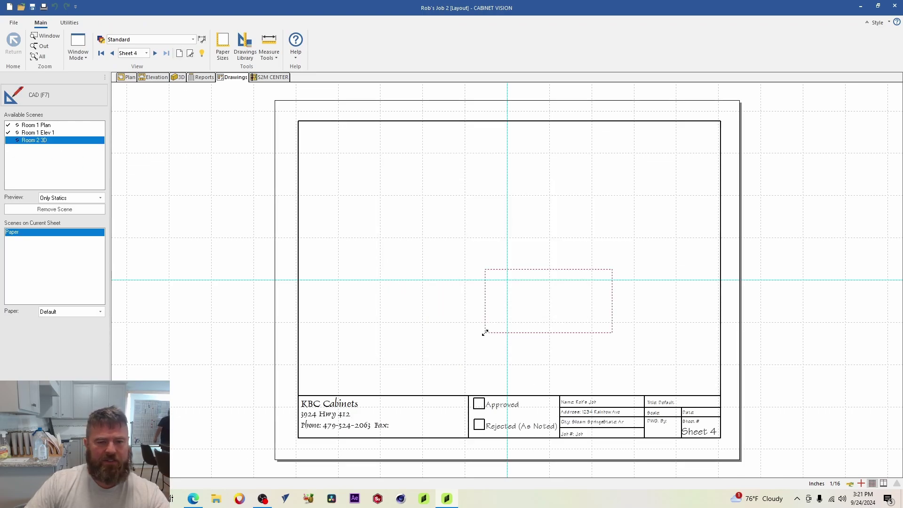
click(433, 281)
Set the placed Room 2 3D scene's scale to 5/8" = 1'.
right_click(490, 265)
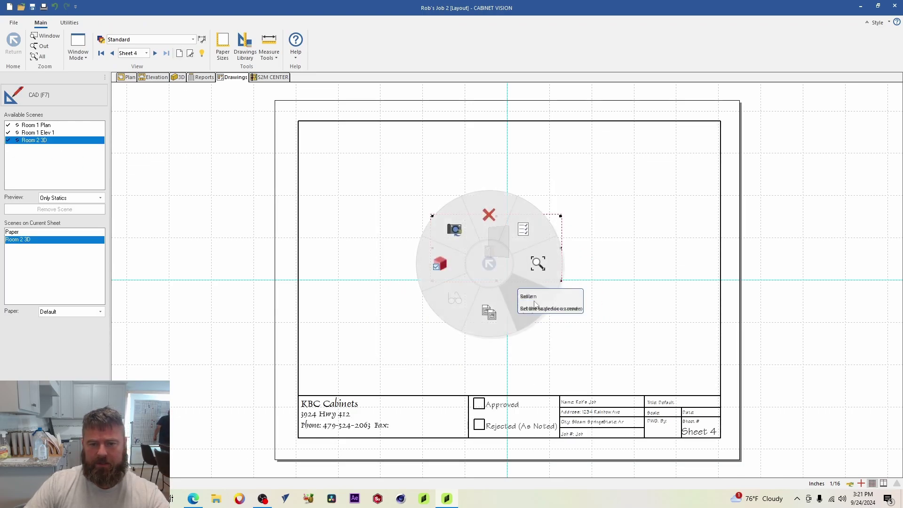
click(531, 313)
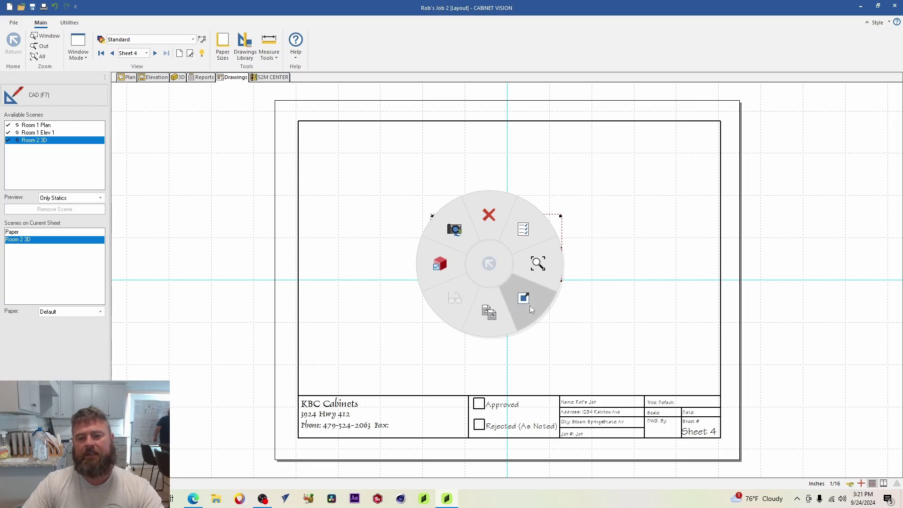
click(370, 223)
click(496, 345)
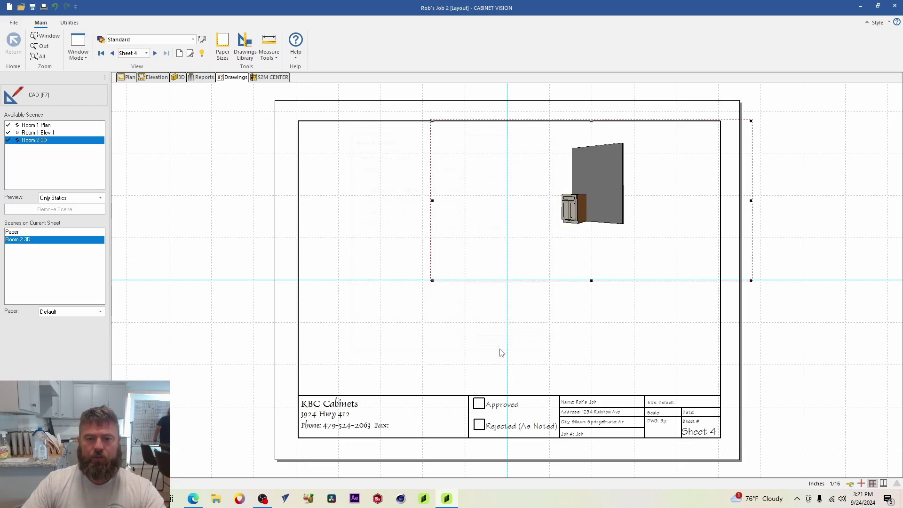
Enlarge the Room 2 3D scene frame and move it near the sheet centre.
click(688, 307)
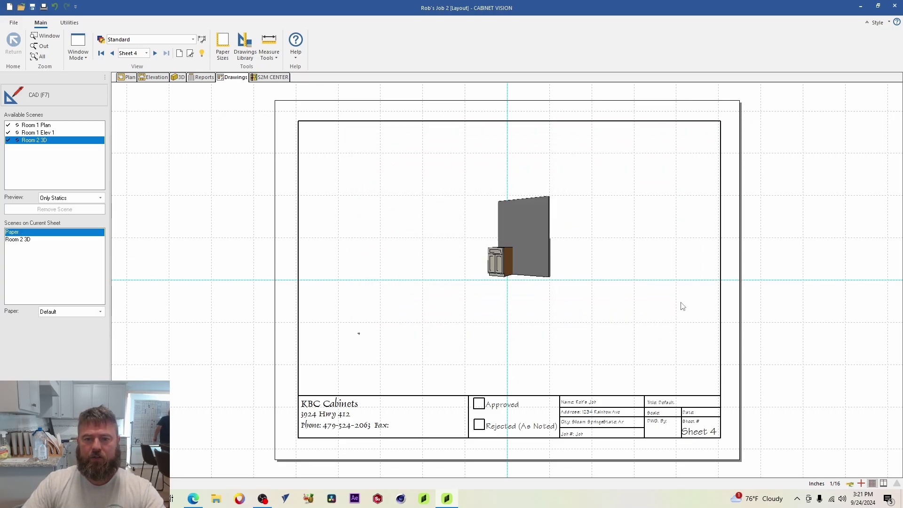
scroll(503, 273, down, 2)
scroll(503, 273, up, 3)
scroll(503, 273, down, 1)
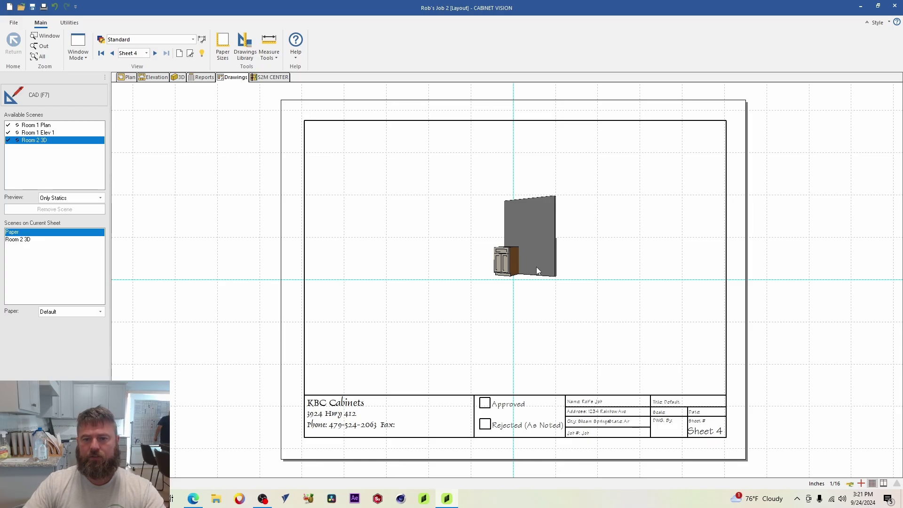
click(536, 267)
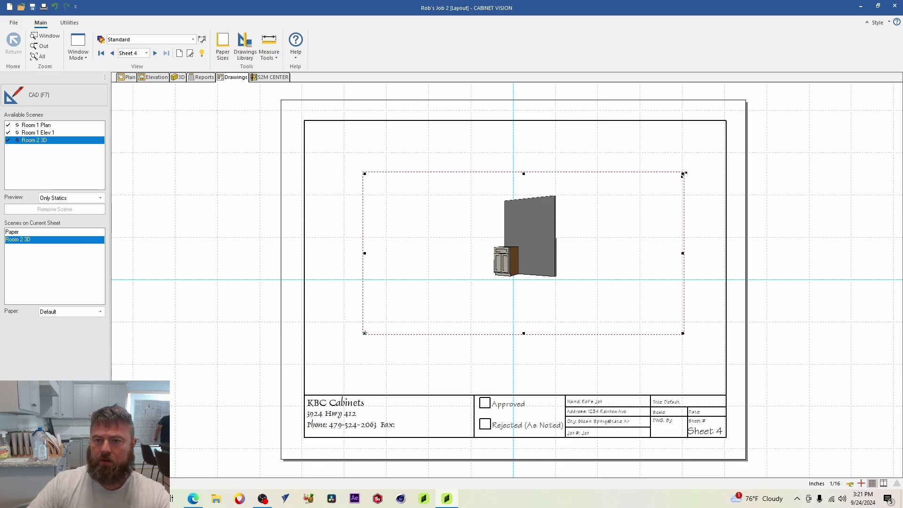
drag(682, 173, 785, 93)
drag(556, 263, 493, 304)
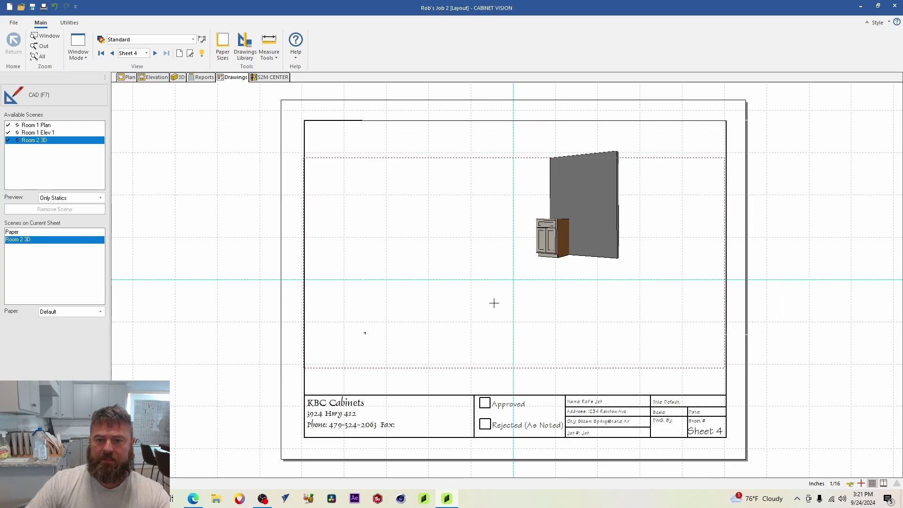
click(772, 278)
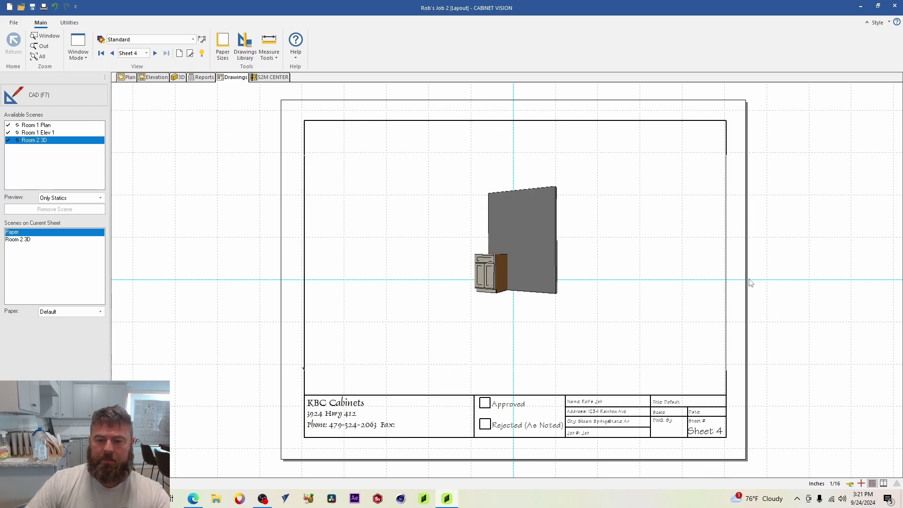
click(43, 7)
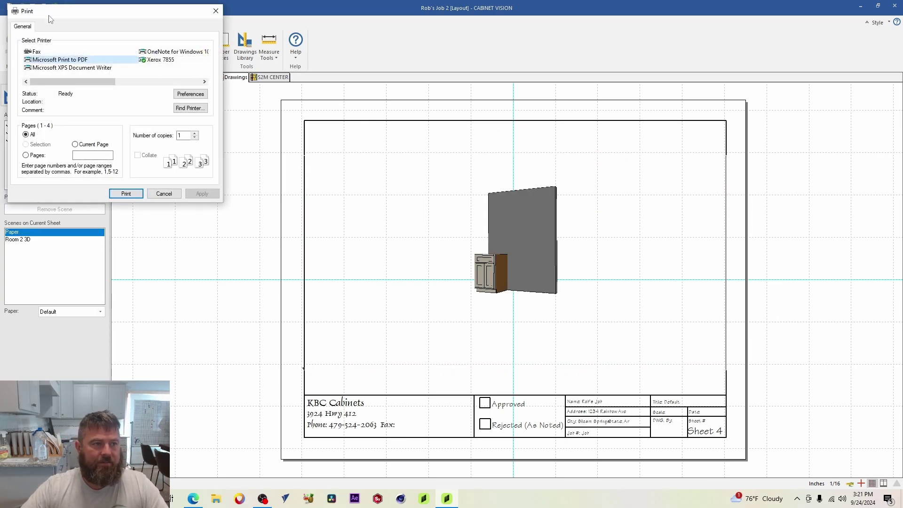
Cancel printing, look through the Drawings Library, and return to the Room 2 floor plan.
click(164, 194)
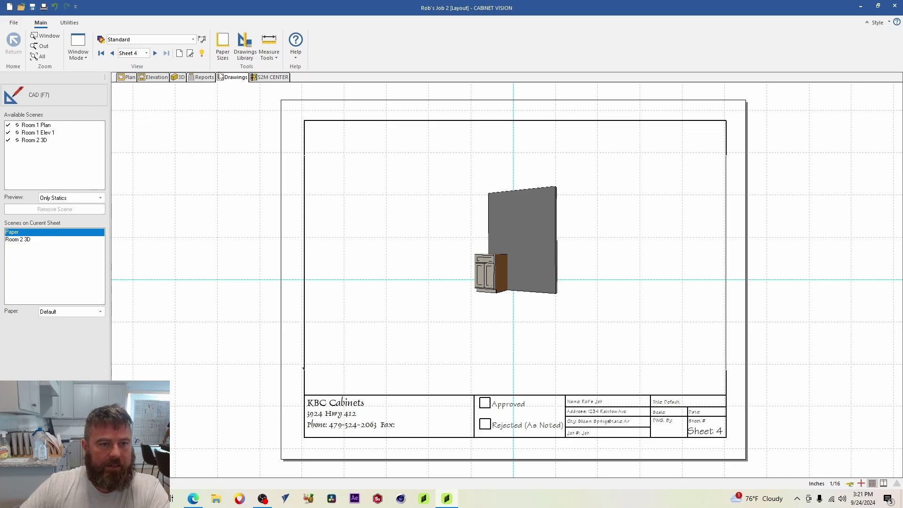
scroll(605, 359, up, 2)
scroll(598, 342, down, 2)
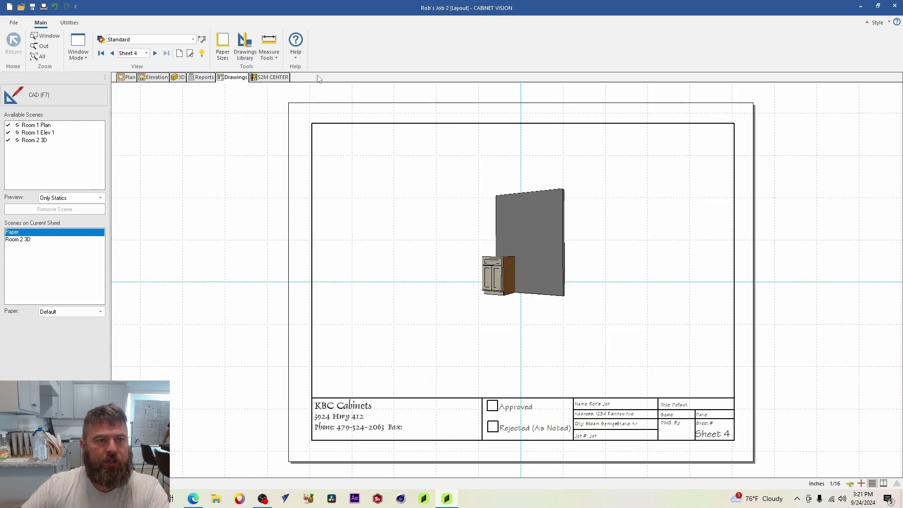
click(247, 57)
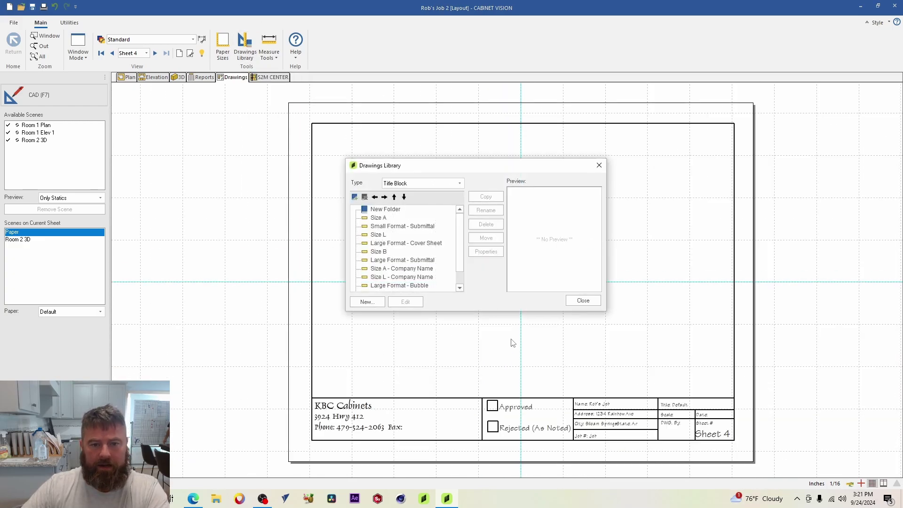
click(583, 301)
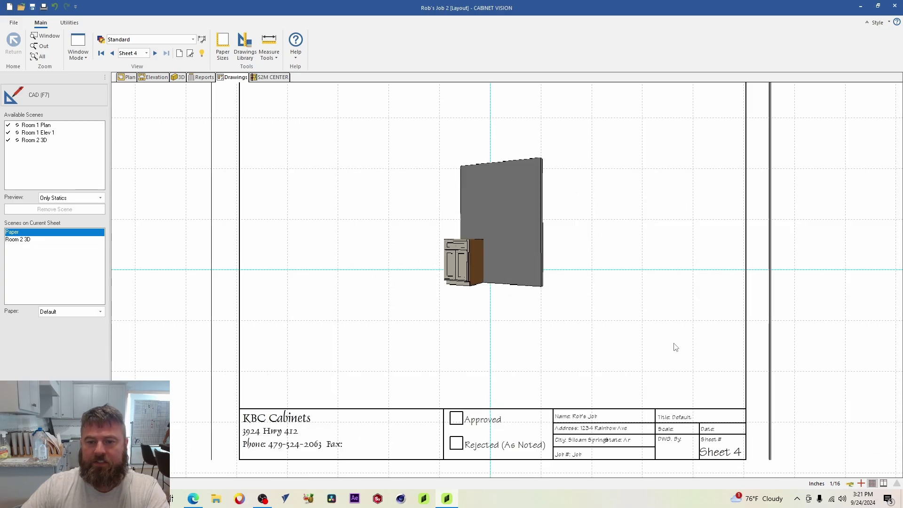
scroll(677, 347, down, 1)
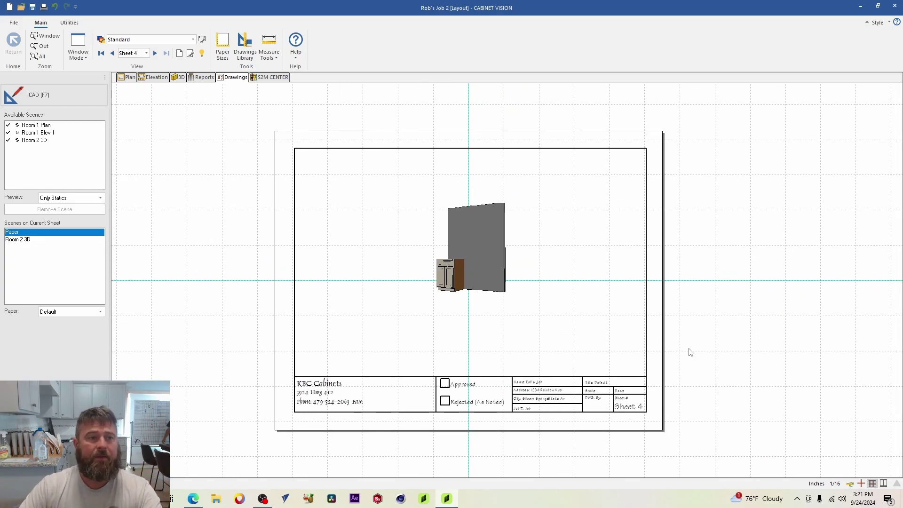
click(126, 78)
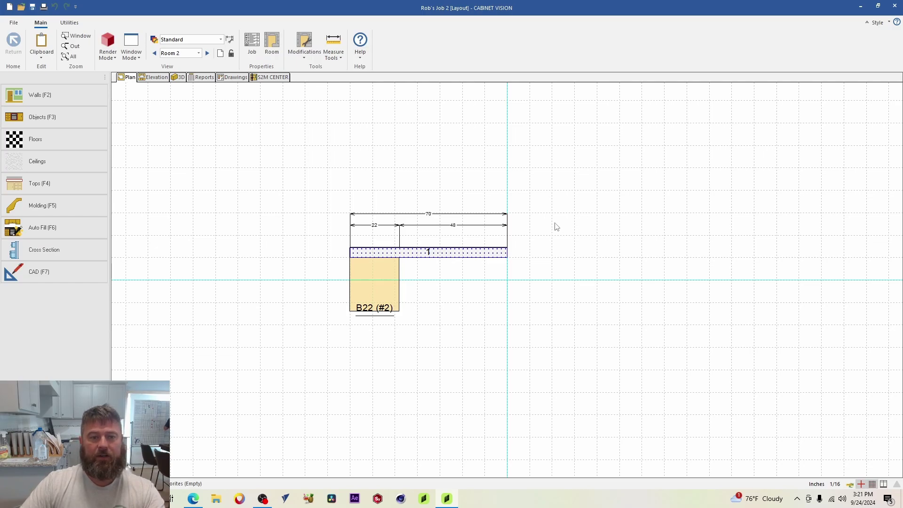
Show the Room 1 floor plan with cabinet B26 against the 100-inch wall.
click(235, 78)
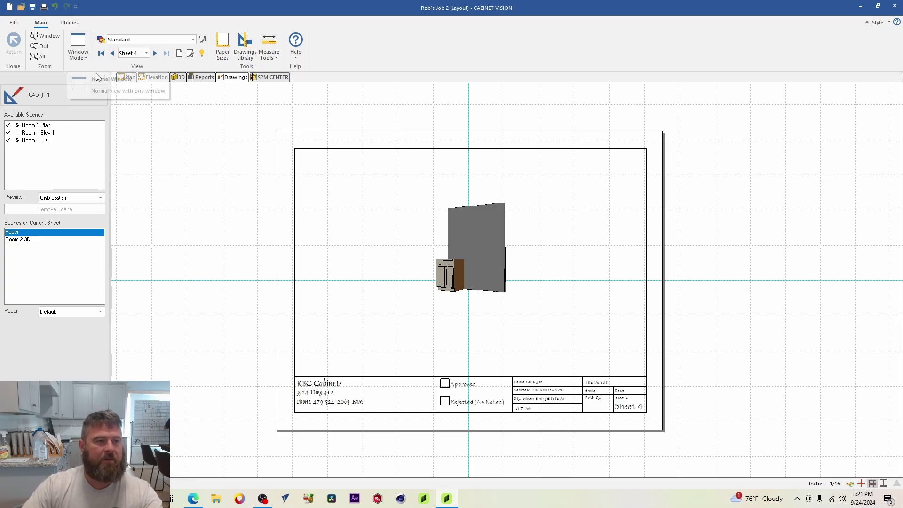
click(128, 77)
click(191, 53)
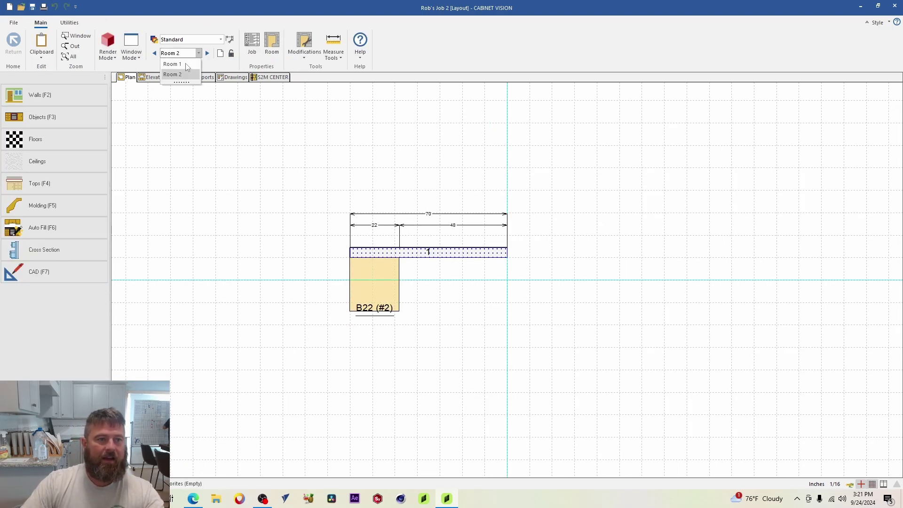
click(172, 63)
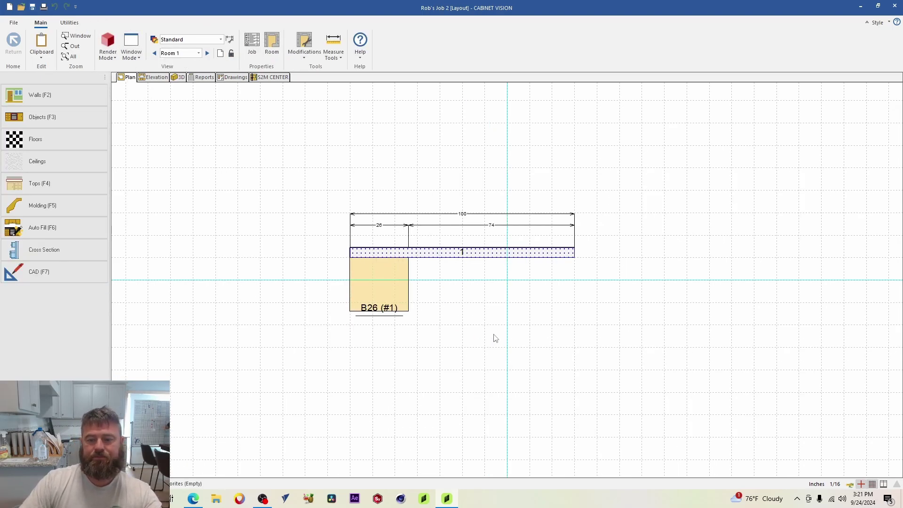